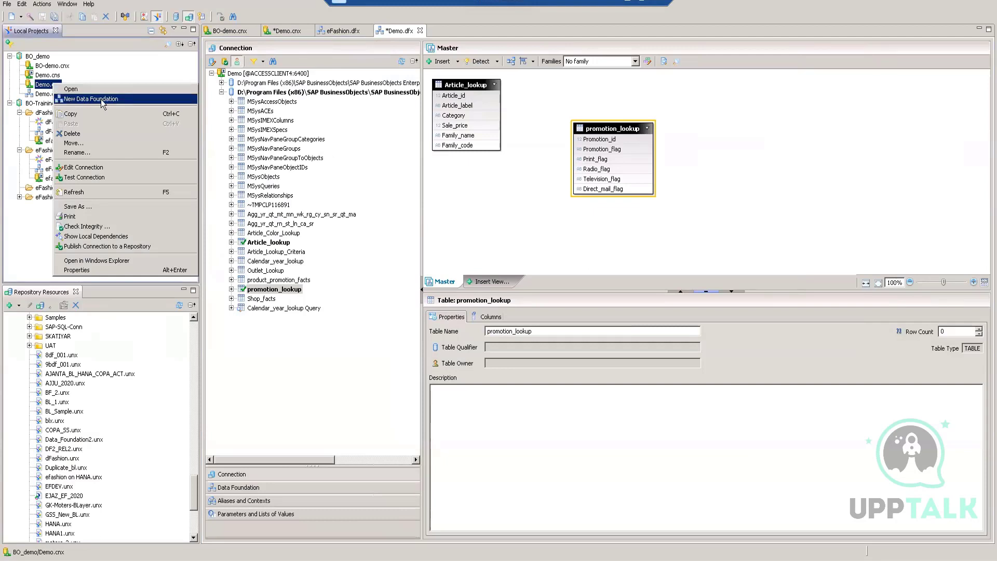
With Demo.dfx selected in Local Projects, show the Master toolbar's Insert menu
left_click(109, 66)
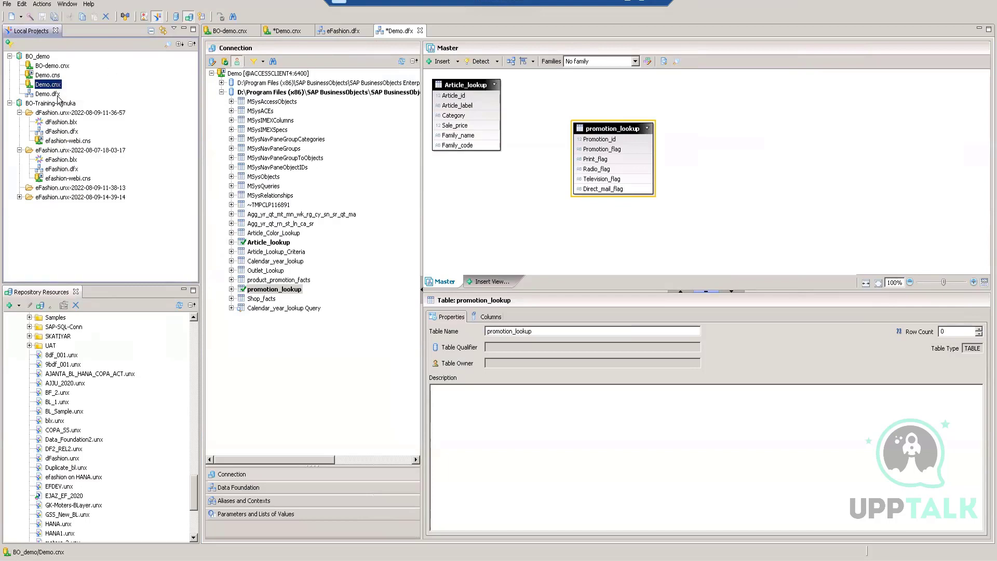
left_click(54, 94)
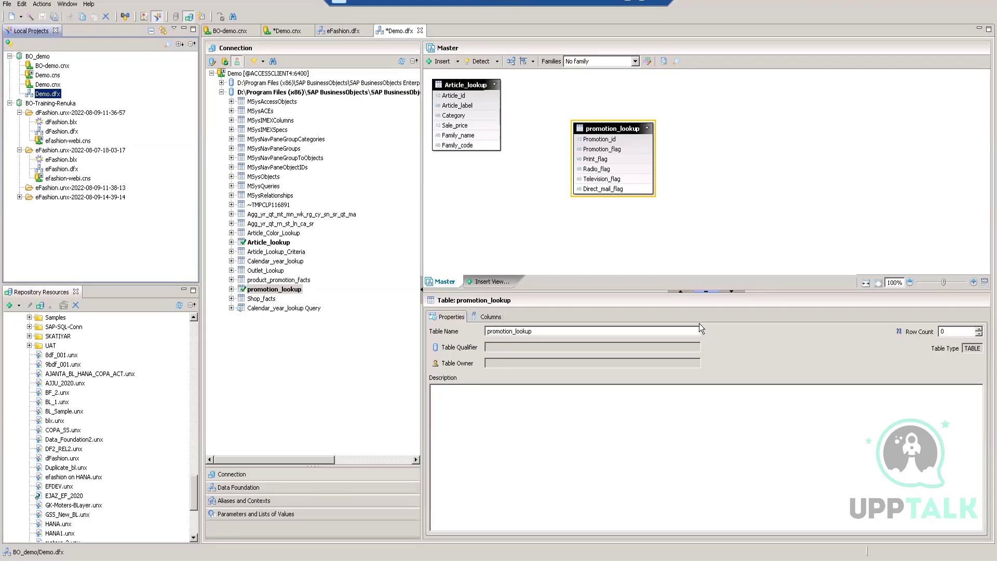
left_click(457, 61)
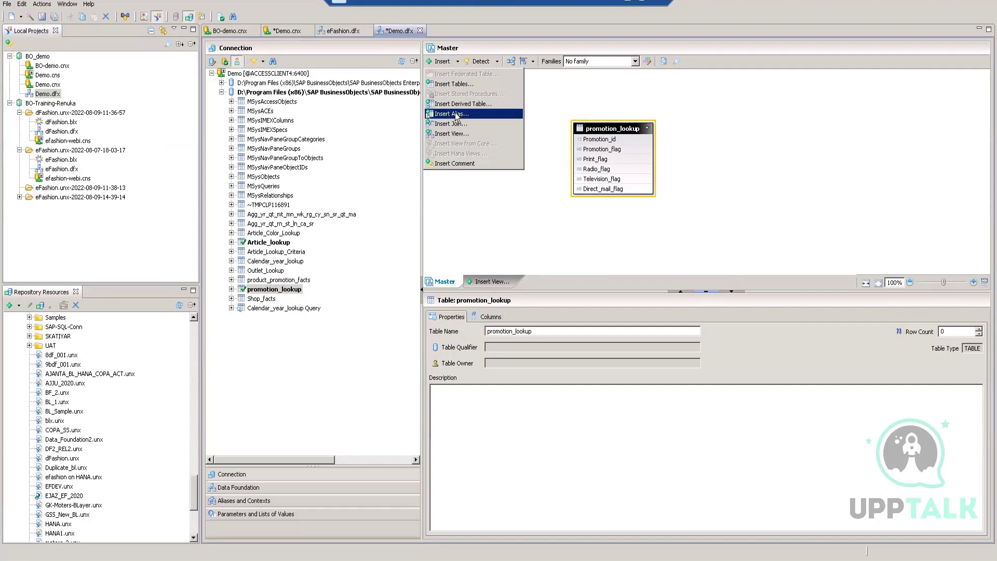
Insert Article_Lookup_Criteria, Article_Color_Lookup, Calendar_year_lookup, Outlet_Lookup, product_promotion_facts and the Agg table from Demo
left_click(446, 84)
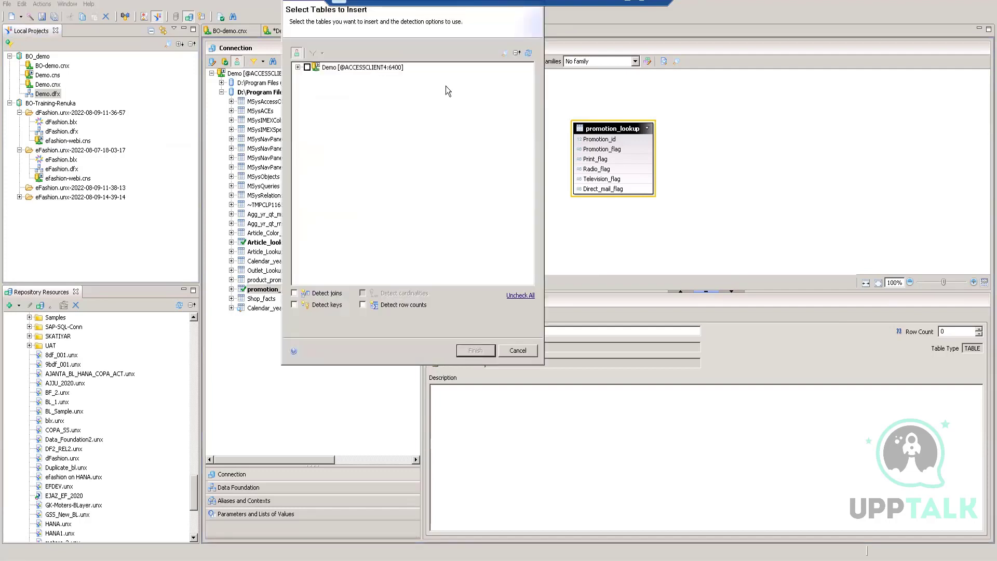
left_click(297, 67)
scroll(419, 143, "down", 1)
scroll(419, 145, "down", 1)
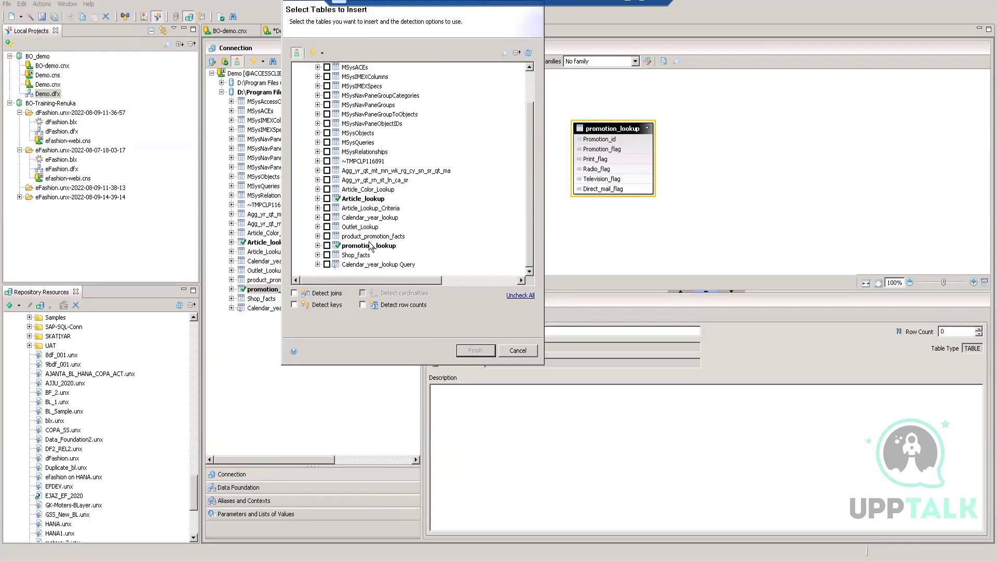
left_click(327, 208)
left_click(327, 189)
left_click(327, 218)
left_click(327, 227)
left_click(328, 236)
left_click(327, 170)
left_click(473, 352)
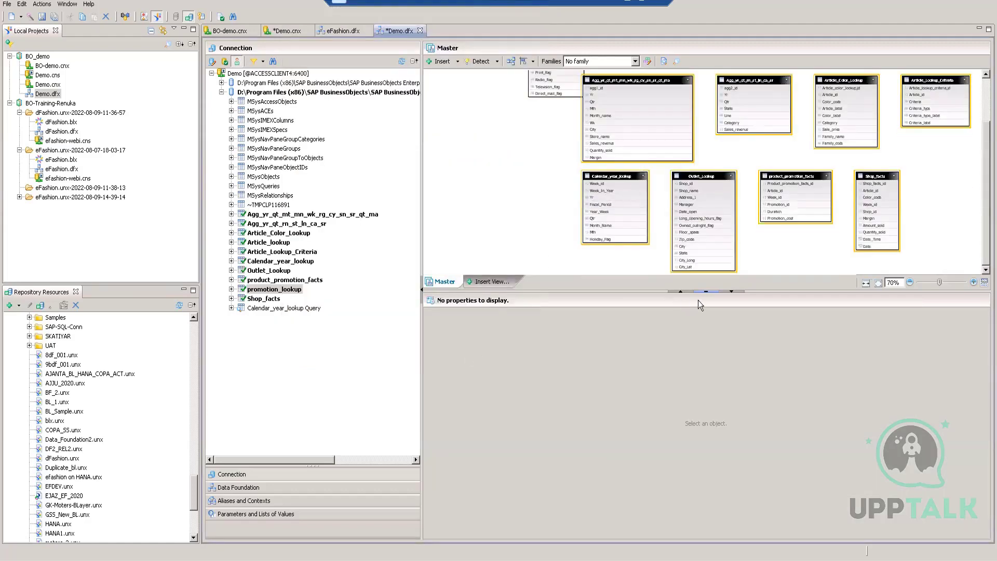
Collapse the properties pane, zoom the diagram to 110% and widen it
left_click(731, 291)
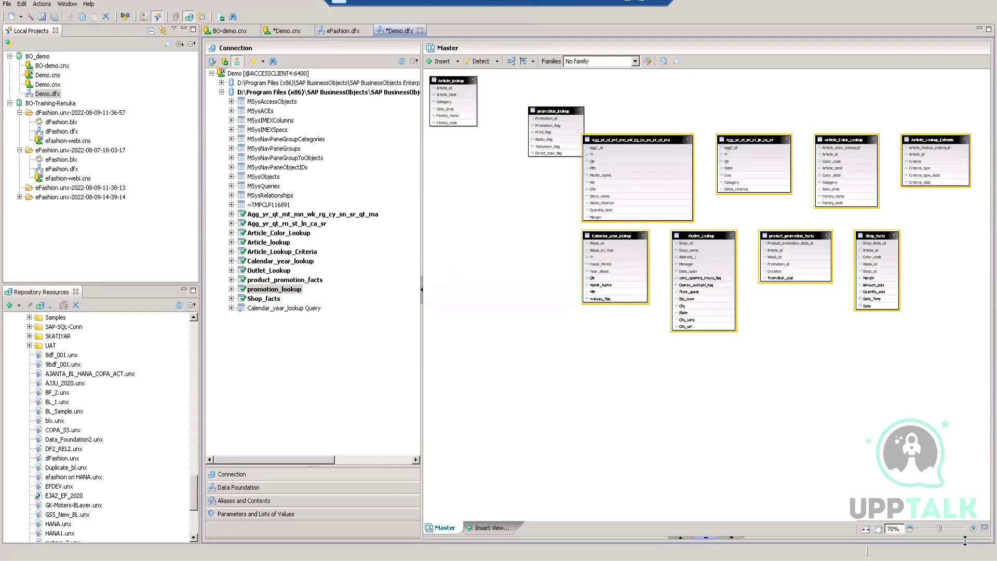
left_click(944, 529)
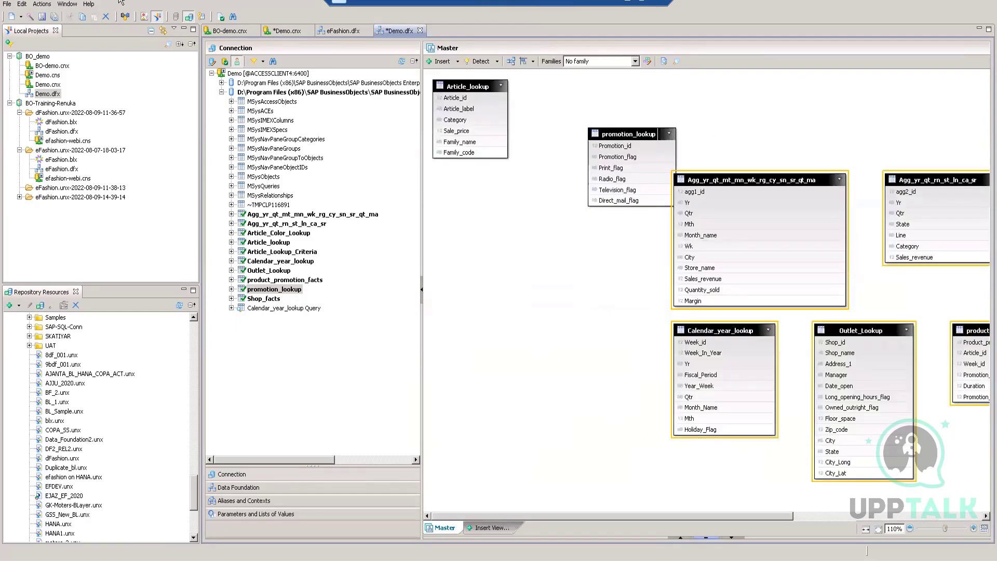
left_click_drag(422, 232, 280, 232)
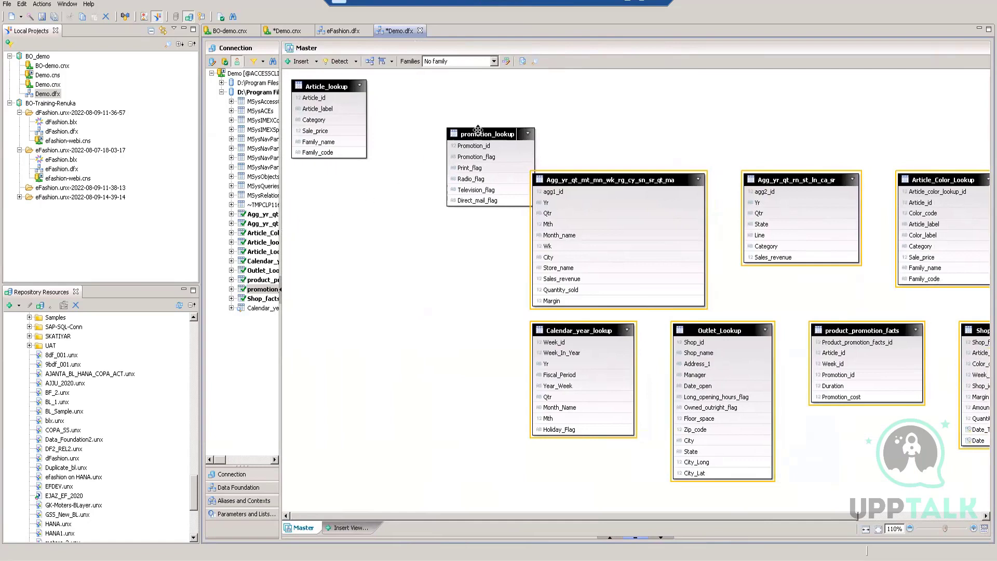
Move promotion_lookup down to the left and the large Agg table higher
mouse_move(486, 129)
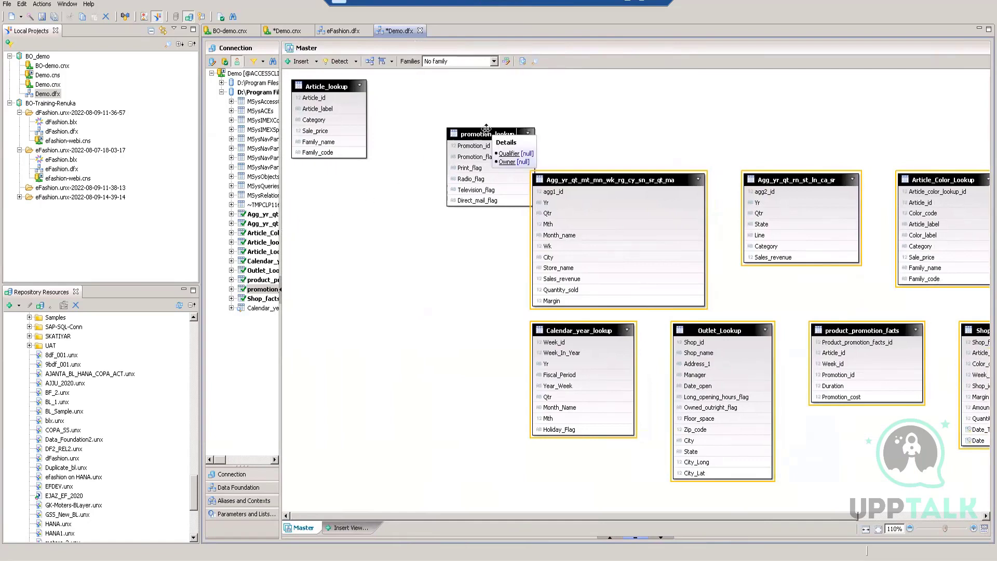
left_click_drag(486, 128, 361, 225)
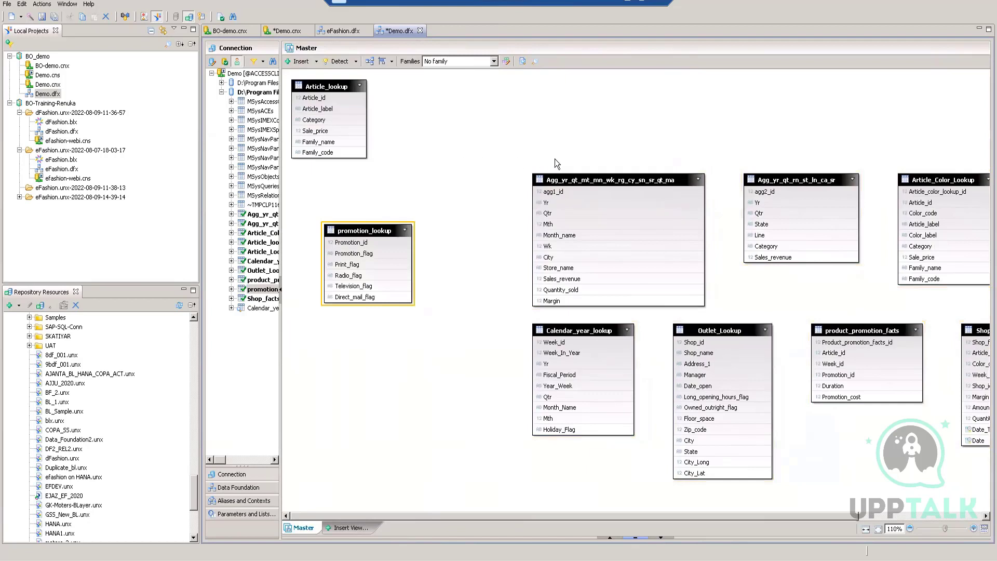
left_click_drag(577, 179, 577, 117)
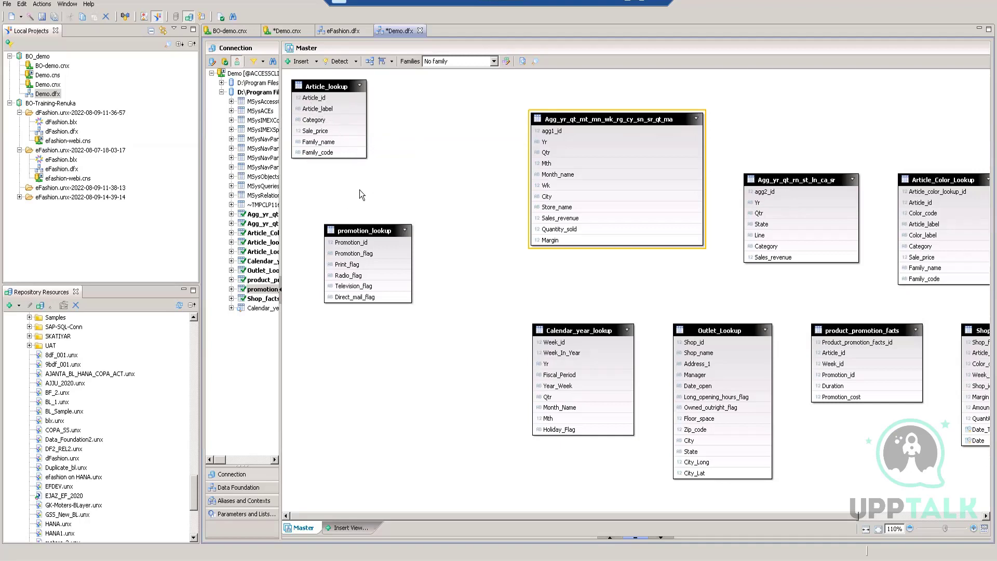
Nudge promotion_lookup right and scroll the canvas sideways to inspect the other tables
left_click_drag(366, 231, 401, 219)
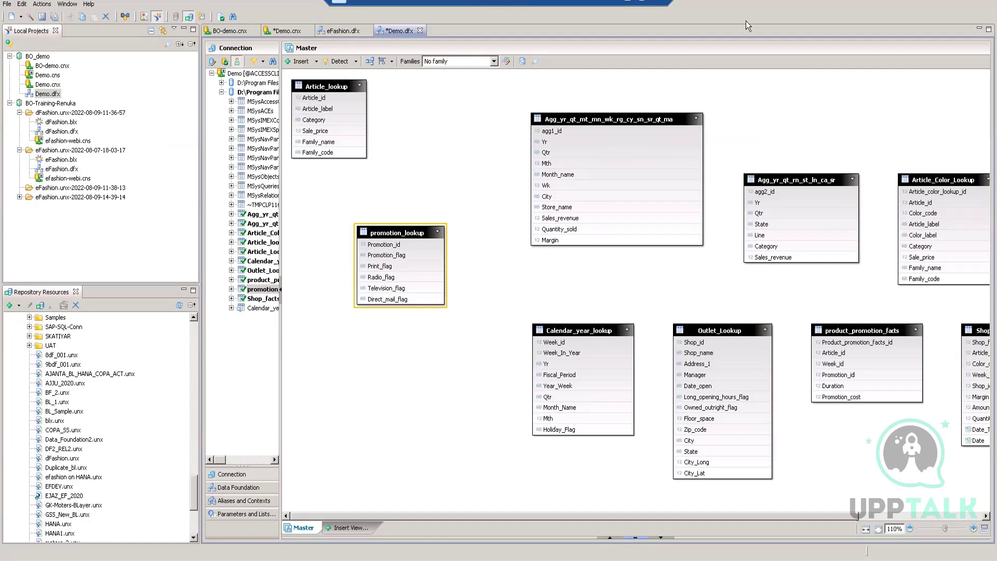
left_click_drag(581, 517, 780, 509)
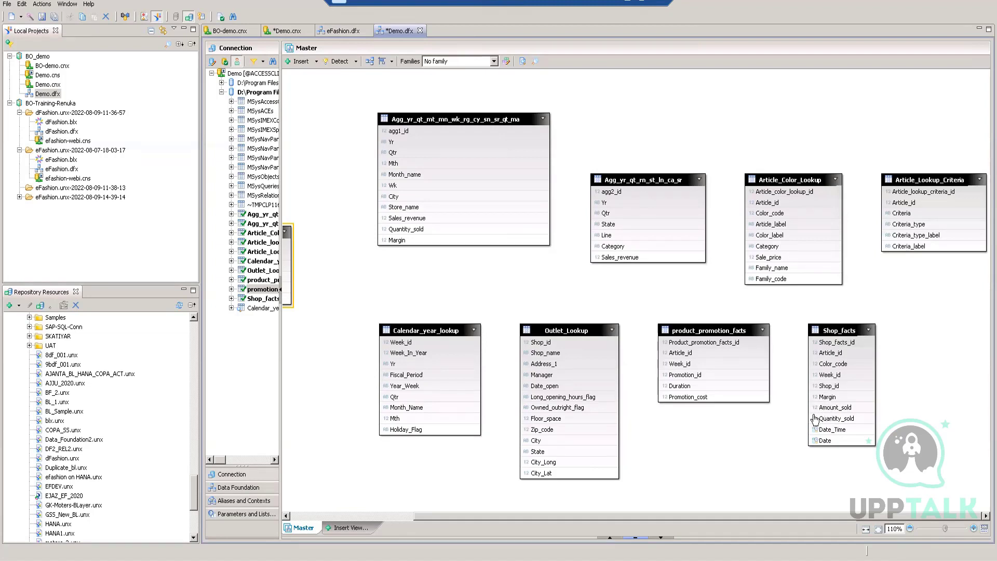
mouse_move(852, 331)
left_click_drag(756, 517, 684, 522)
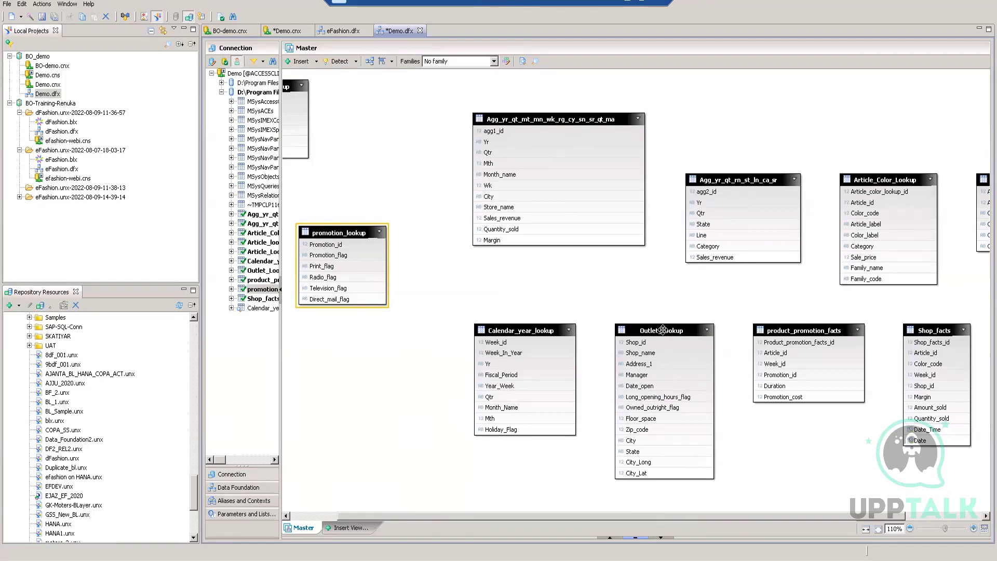
Center Shop_facts, with Calendar_year_lookup lower left, Outlet_Lookup lower right, and product_promotion_facts between
mouse_move(934, 330)
left_click_drag(943, 330, 530, 271)
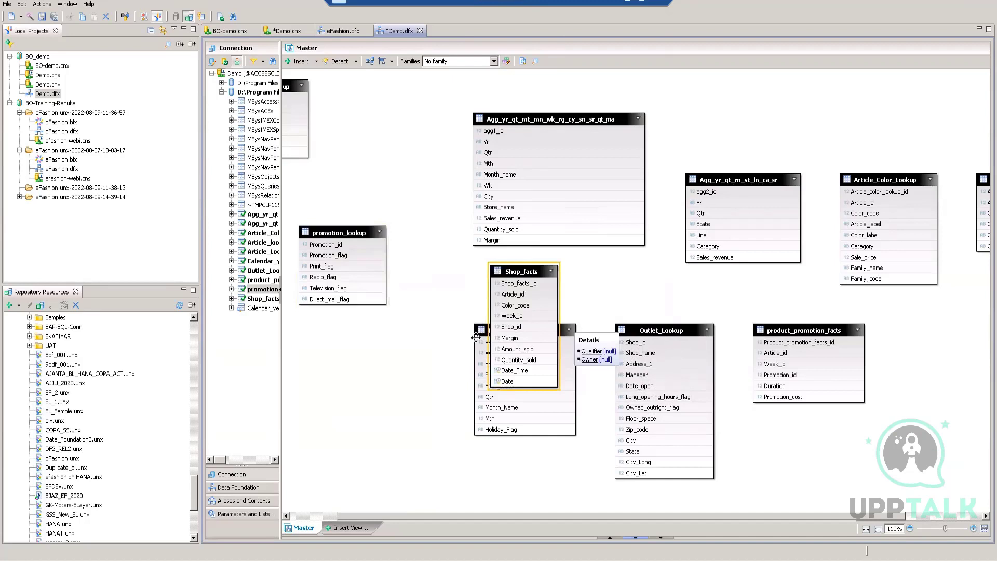
left_click_drag(476, 337, 336, 377)
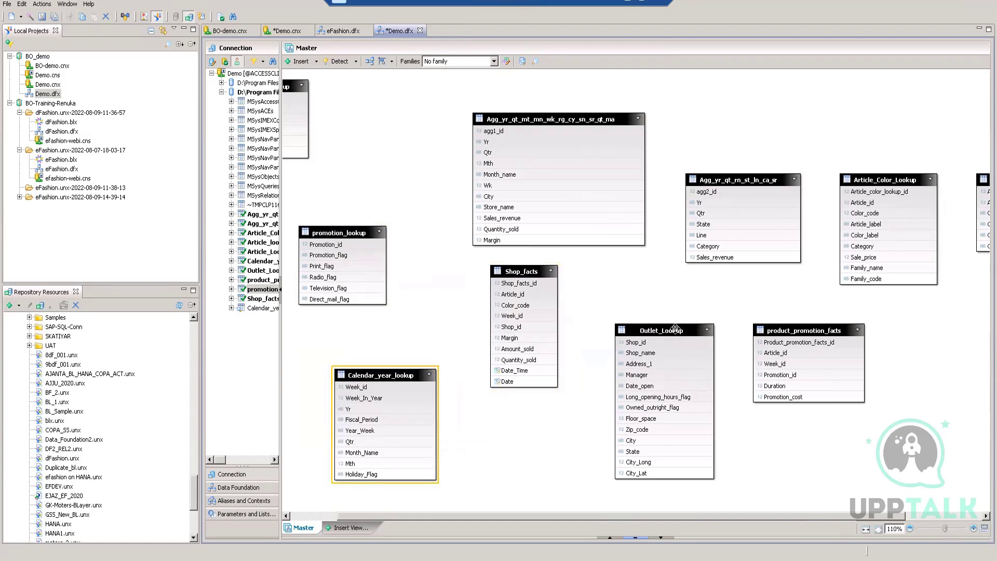
left_click_drag(669, 330, 868, 362)
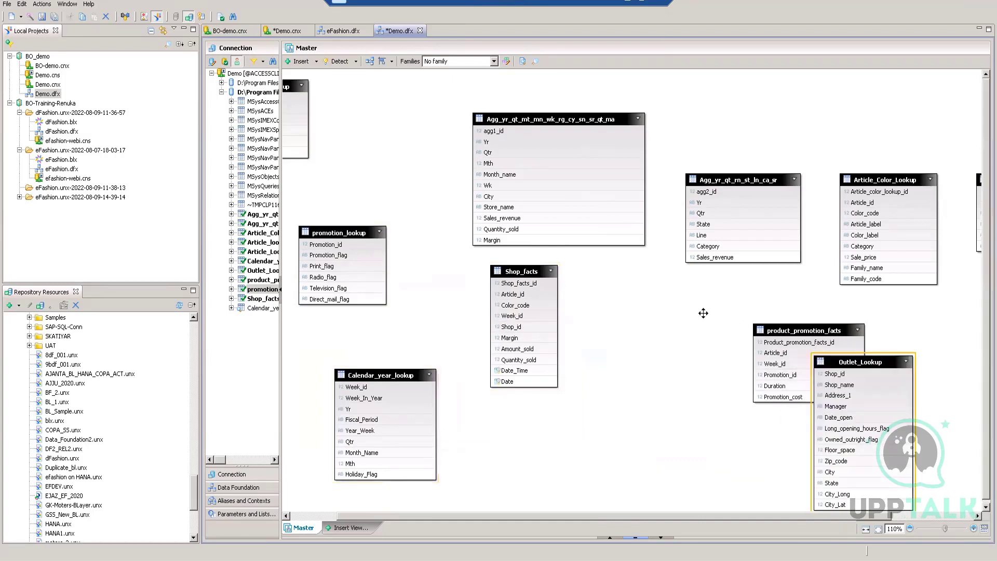
left_click_drag(810, 333, 672, 293)
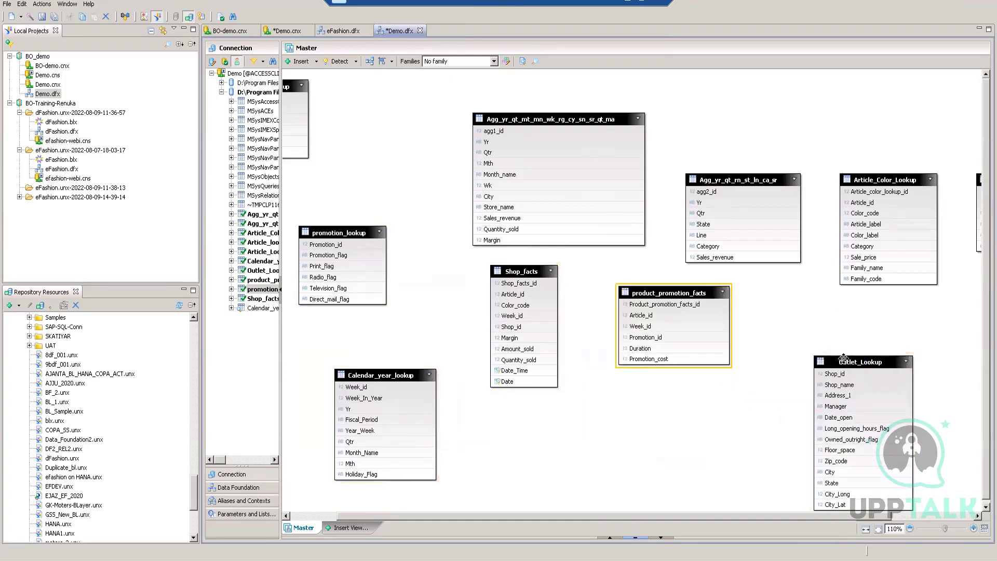
left_click_drag(851, 364, 788, 372)
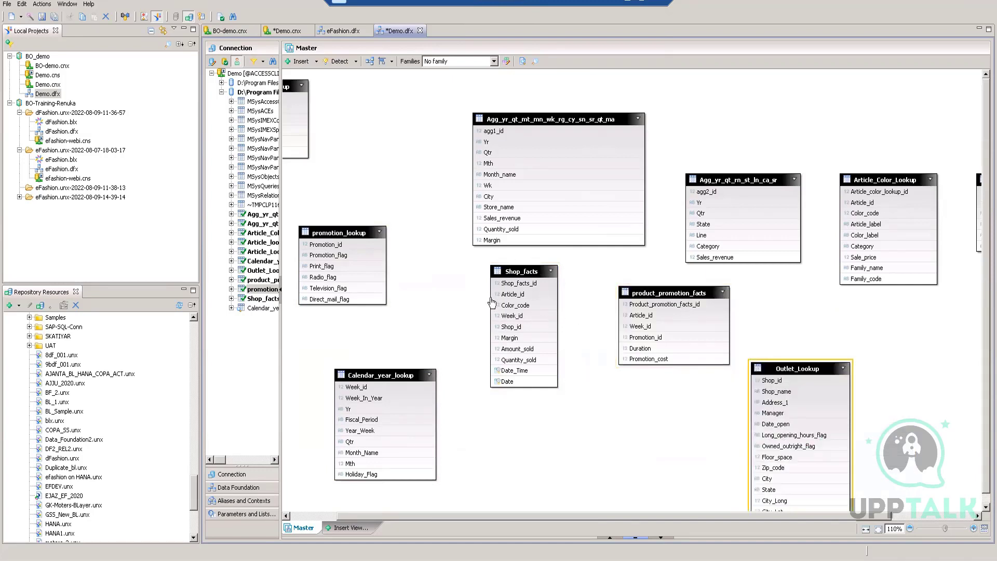
left_click_drag(465, 515, 417, 513)
Raise the Agg table, shift Shop_facts up, and place Article_lookup beside promotion_lookup
left_click_drag(660, 115, 700, 82)
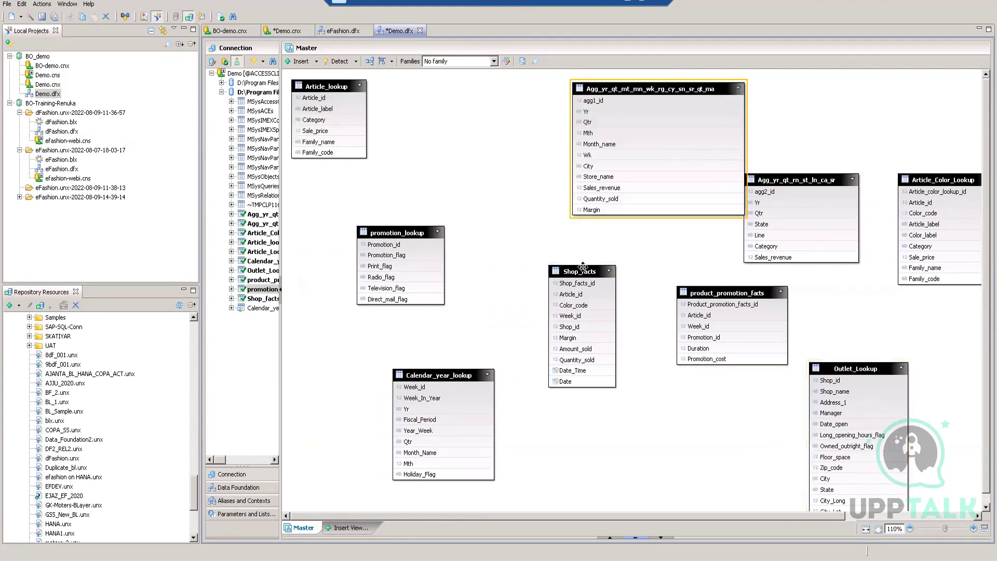
left_click_drag(583, 266, 596, 242)
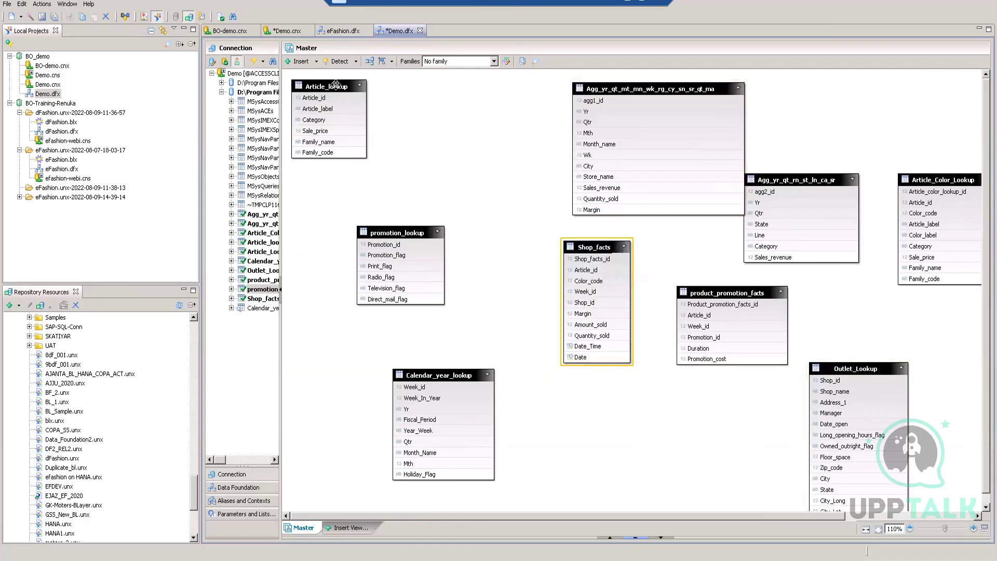
left_click_drag(336, 84, 487, 175)
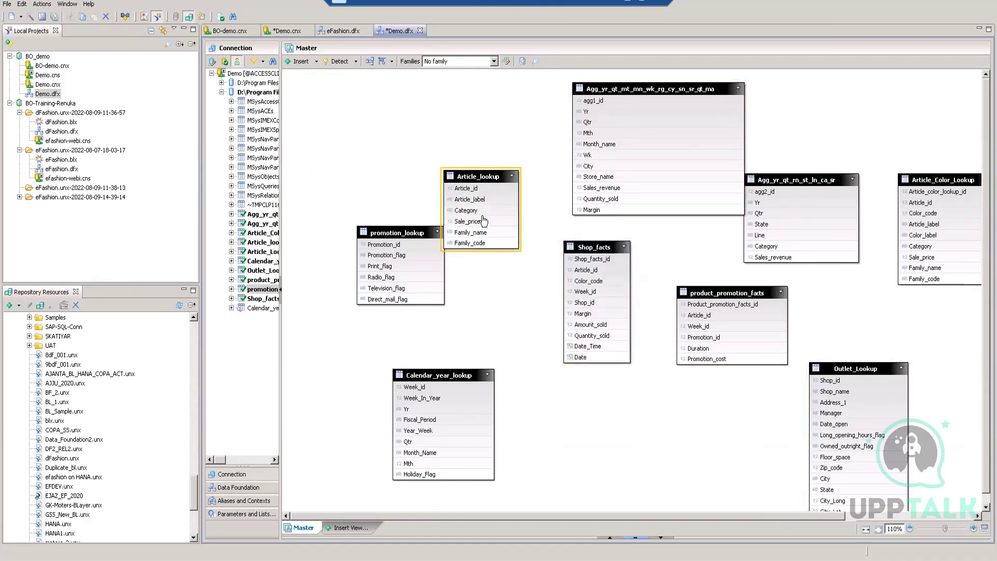
left_click_drag(393, 233, 384, 254)
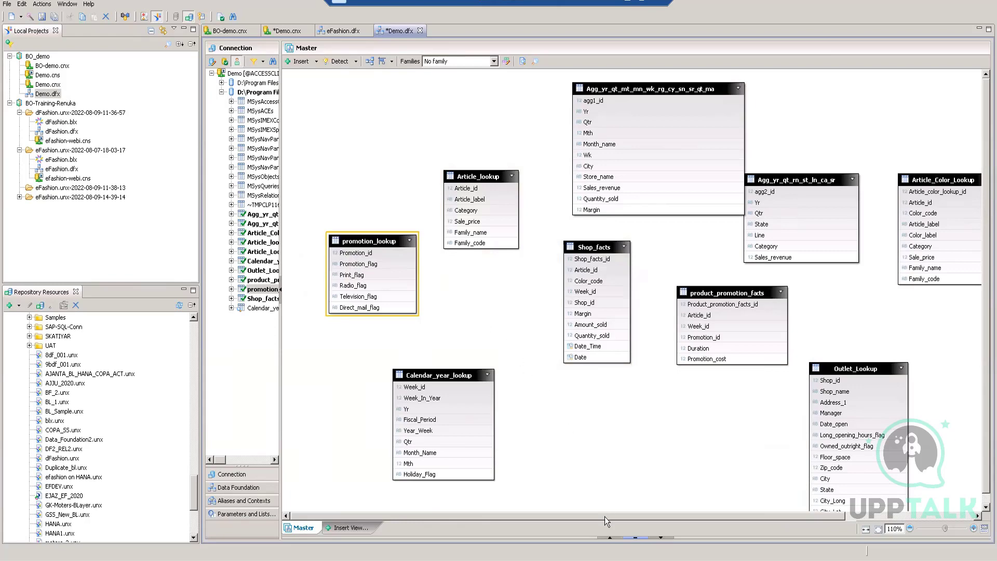
left_click_drag(605, 516, 746, 513)
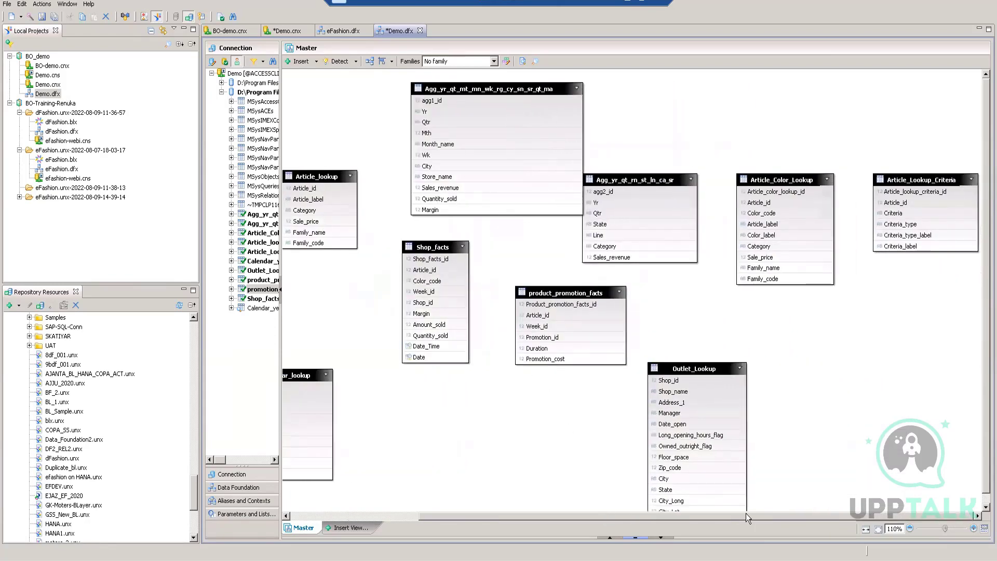
Move Article_Lookup_Criteria below Shop_facts and raise the Agg_yr_qt_rn_st_ln_ca_sr table
left_click_drag(903, 179, 422, 394)
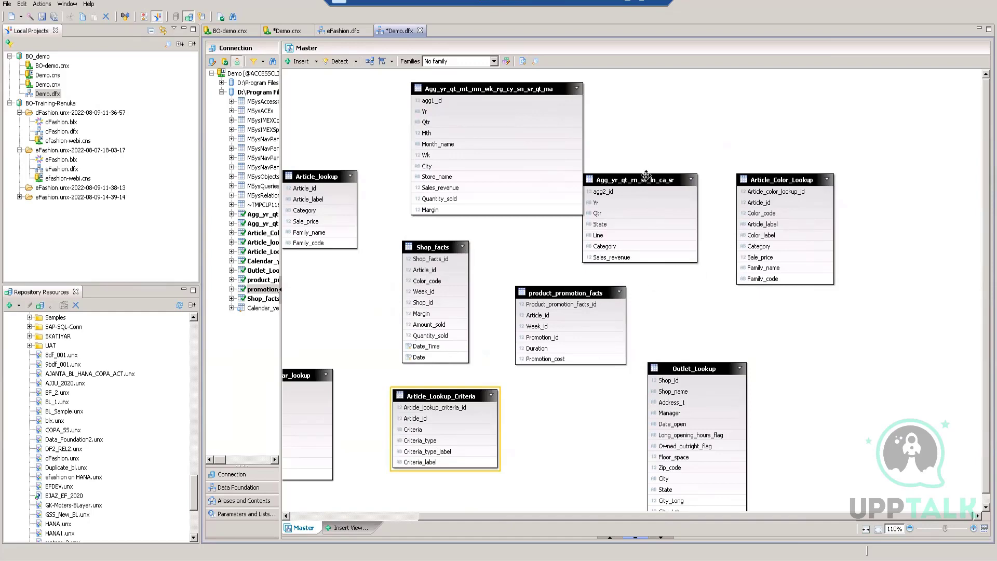
left_click_drag(646, 174, 680, 110)
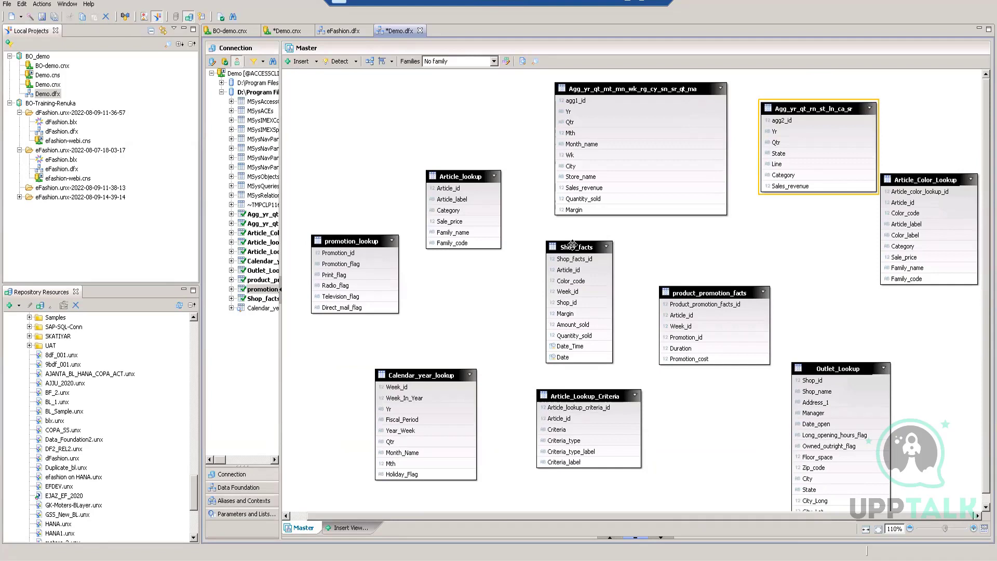
mouse_move(572, 244)
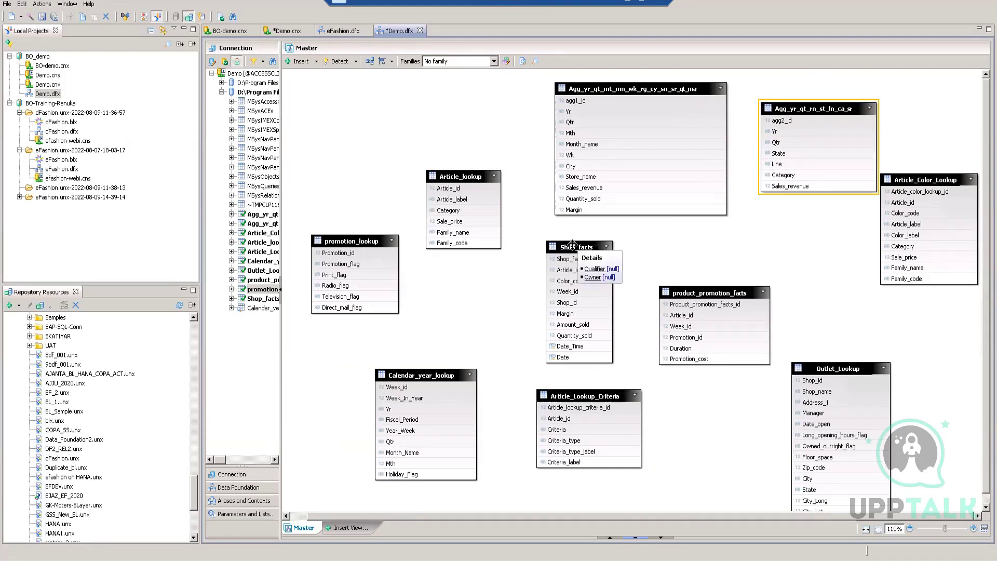
left_click(707, 292)
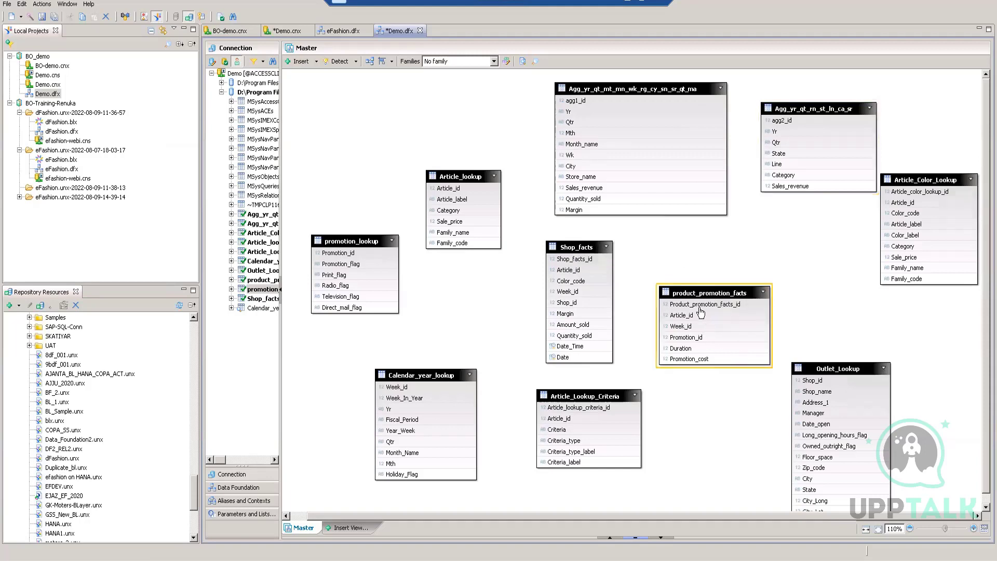
left_click(713, 255)
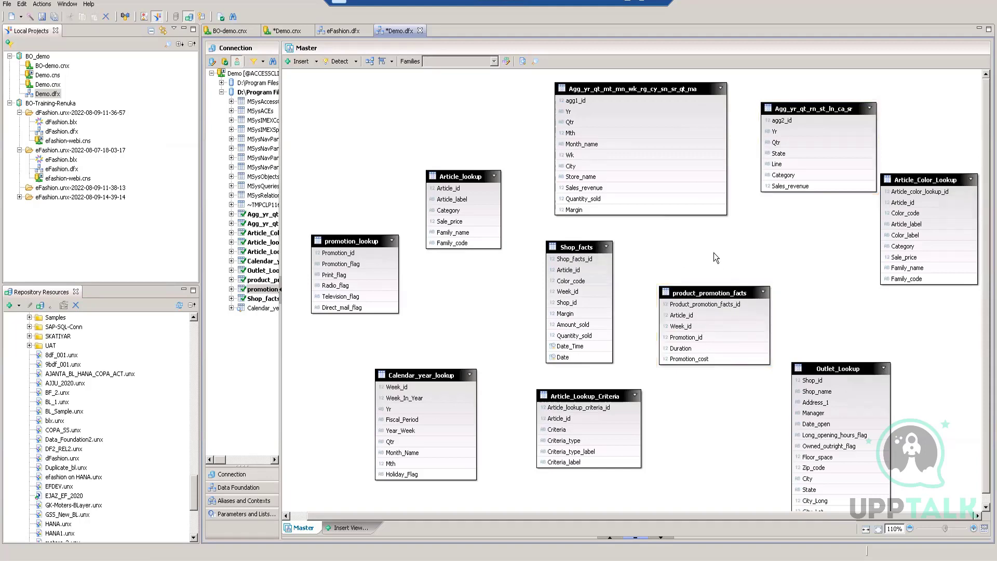
left_click(577, 246)
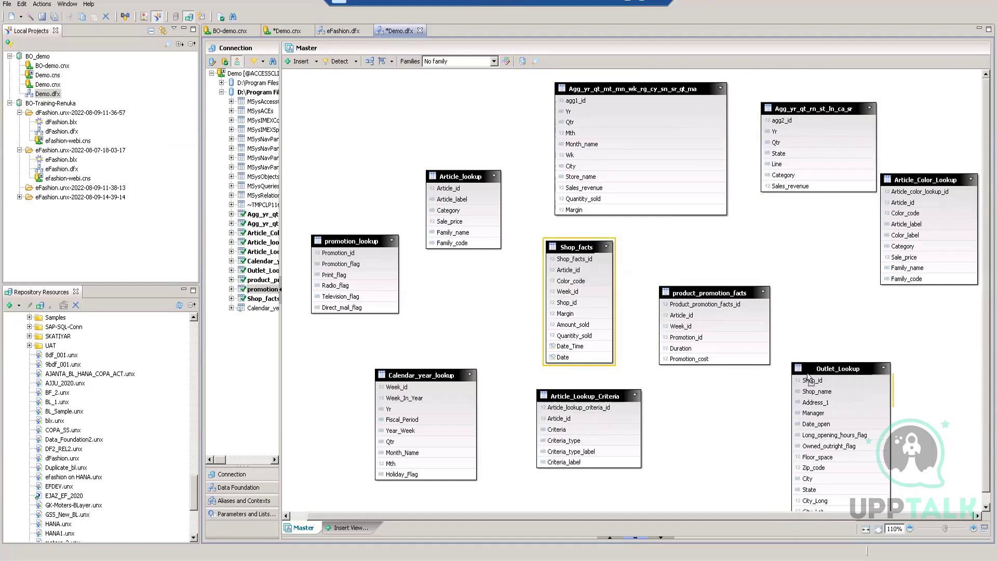
Reposition Outlet_Lookup toward the centre and product_promotion_facts up to the right
left_click_drag(807, 377, 705, 388)
left_click_drag(714, 292, 789, 253)
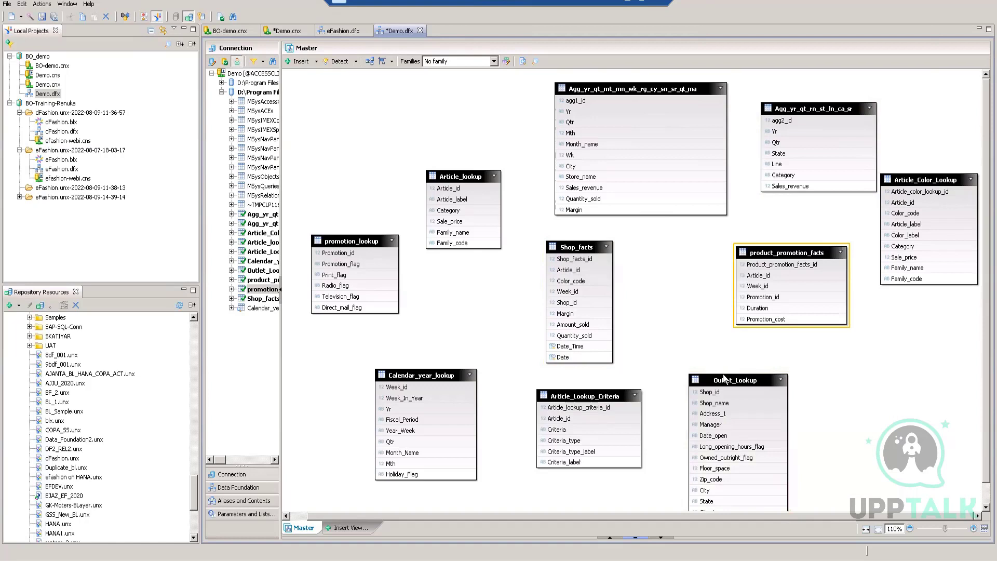
left_click_drag(738, 399, 752, 384)
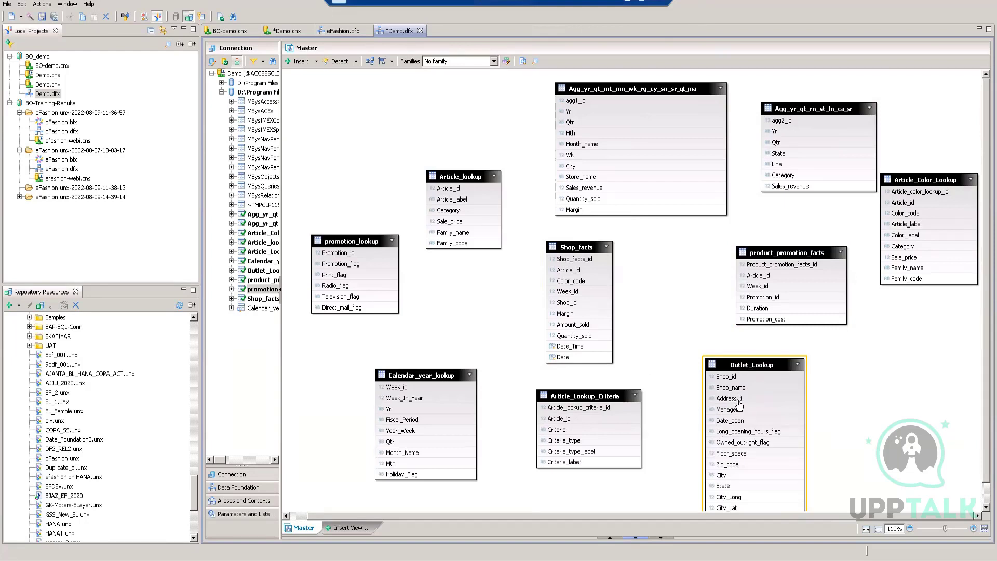
mouse_move(738, 393)
Draw a join from Outlet_Lookup.Shop_id to Shop_facts.Shop_id and show its Edit Join dialog
mouse_move(719, 381)
left_mouse_down()
mouse_move(643, 356)
mouse_move(614, 305)
left_mouse_up()
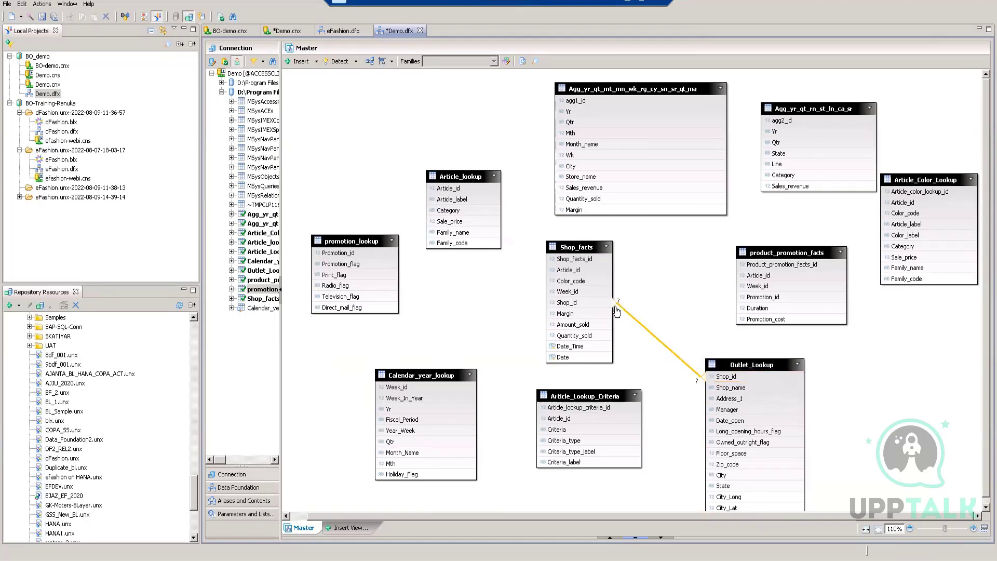
double_click(646, 333)
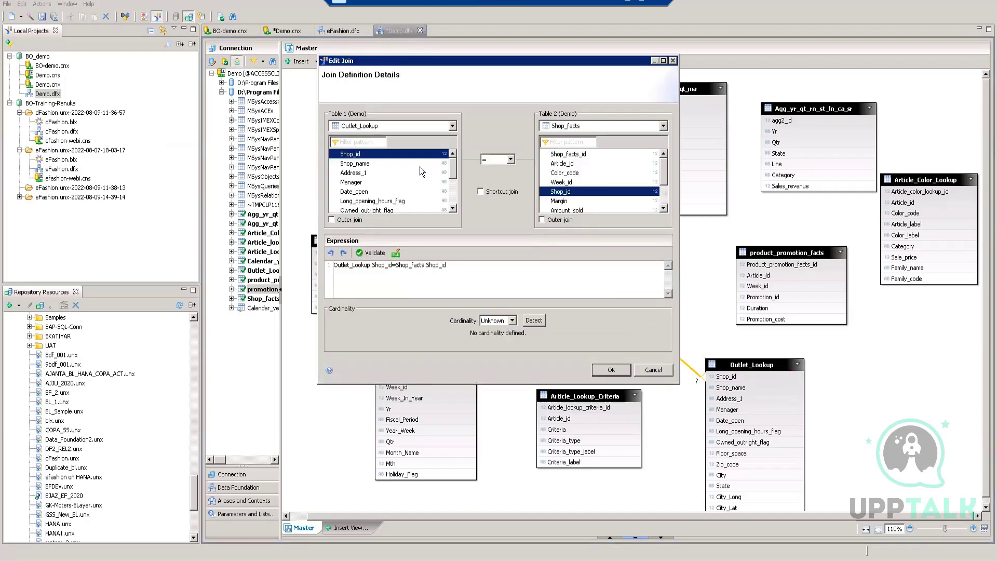
Keep Shop_id as the join column for both Outlet_Lookup and Shop_facts
left_click(372, 164)
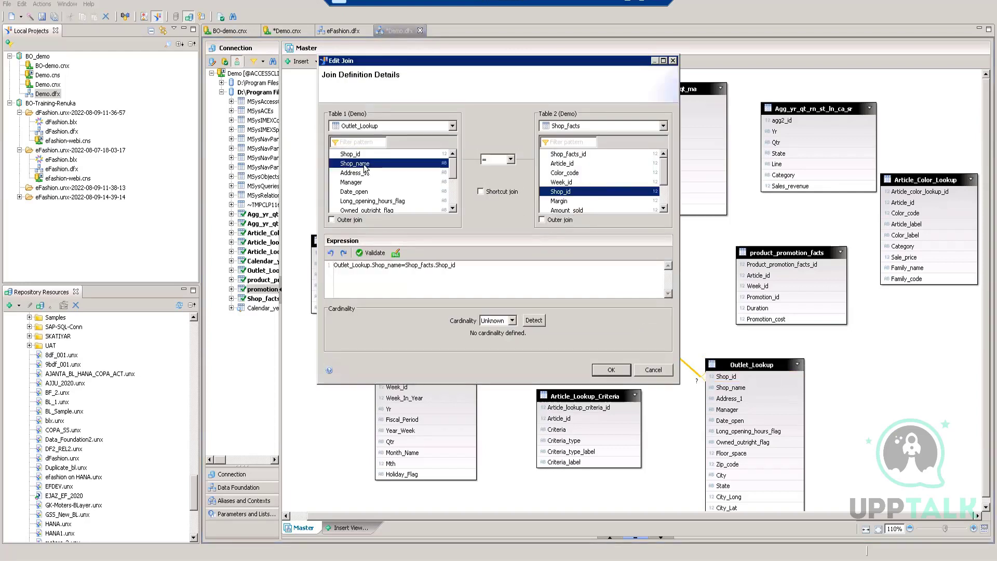
left_click(363, 154)
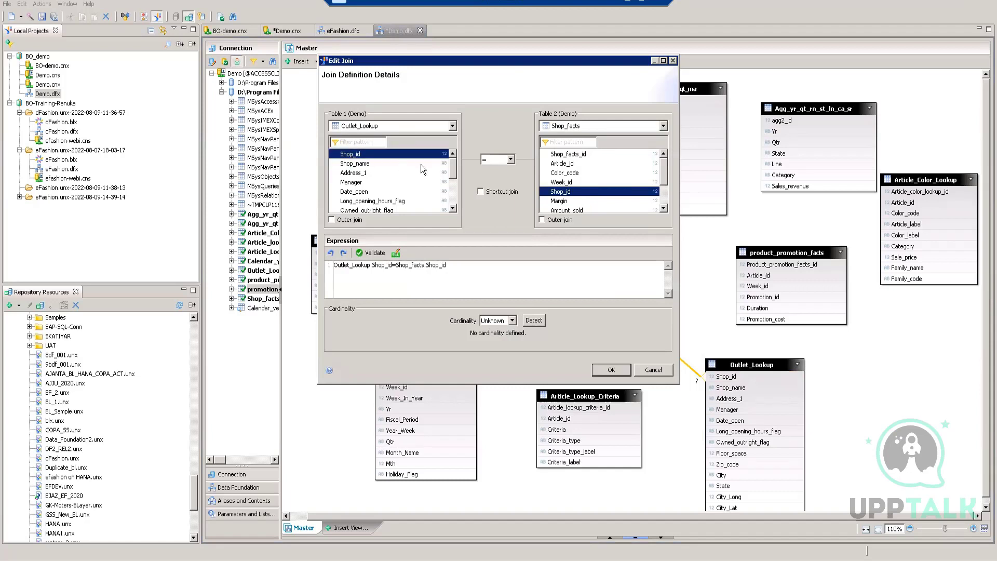
left_click(563, 182)
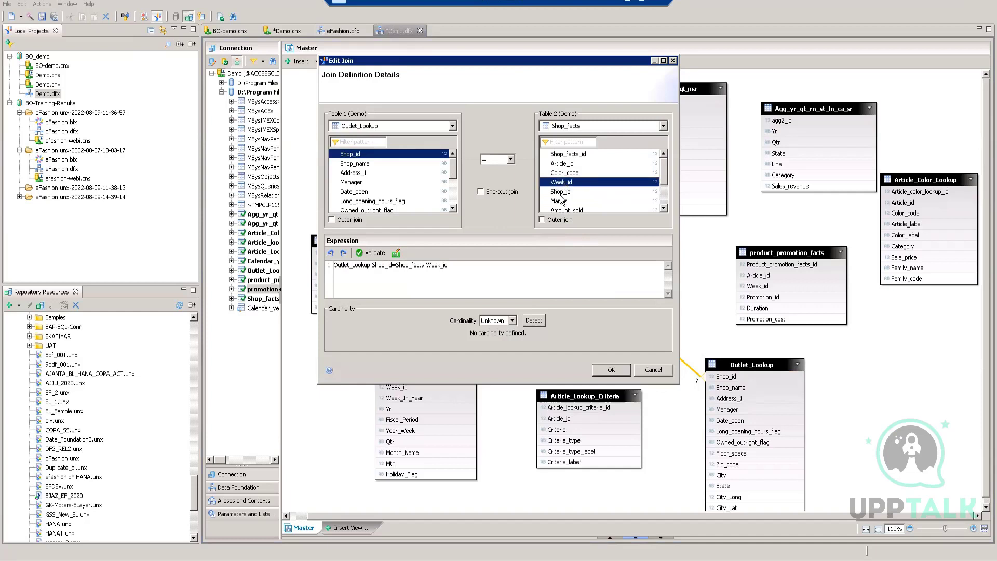
left_click(561, 192)
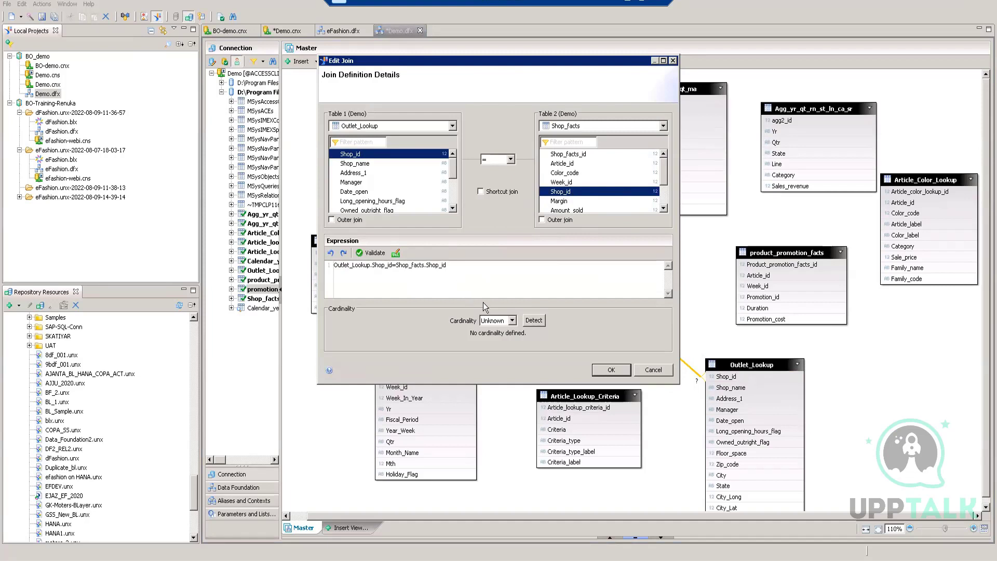
Validate the Shop_id join, detect its 1,n cardinality and confirm it
left_click(376, 254)
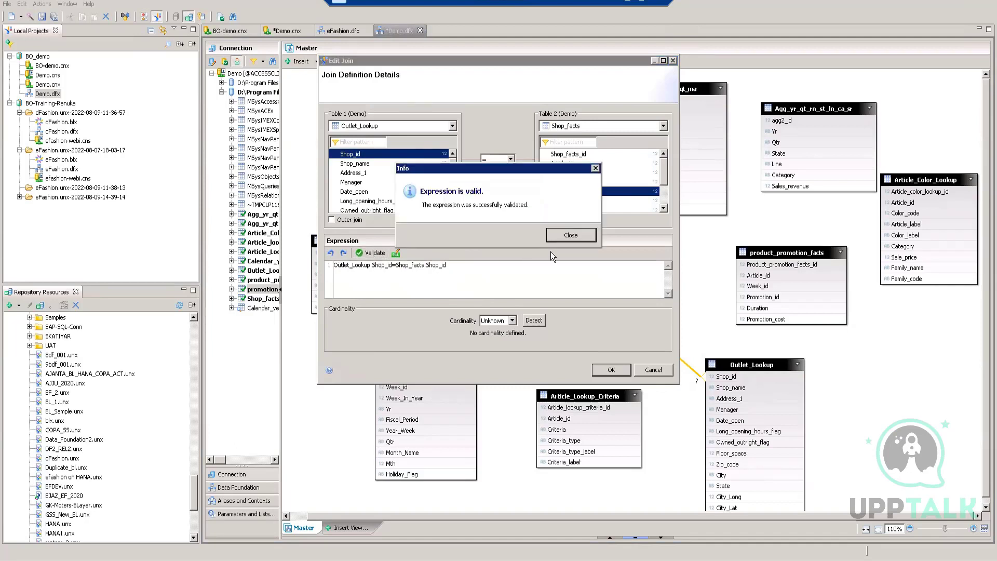
left_click(579, 237)
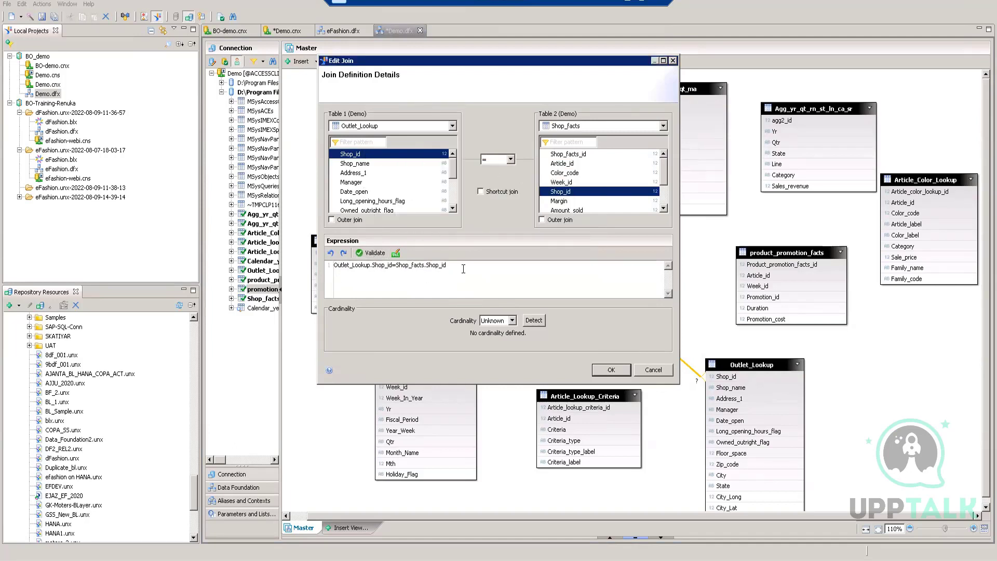
left_click(372, 253)
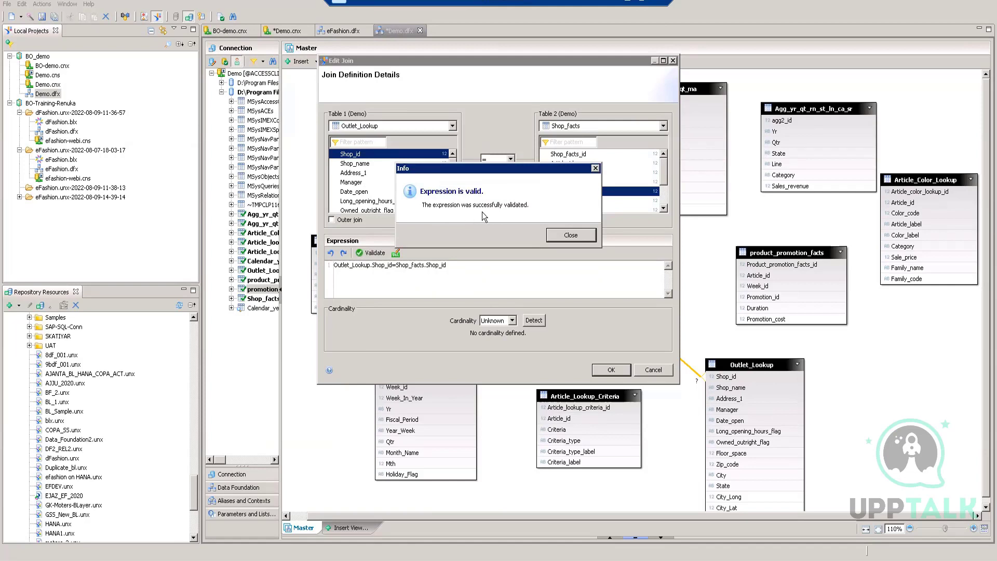
left_click(571, 235)
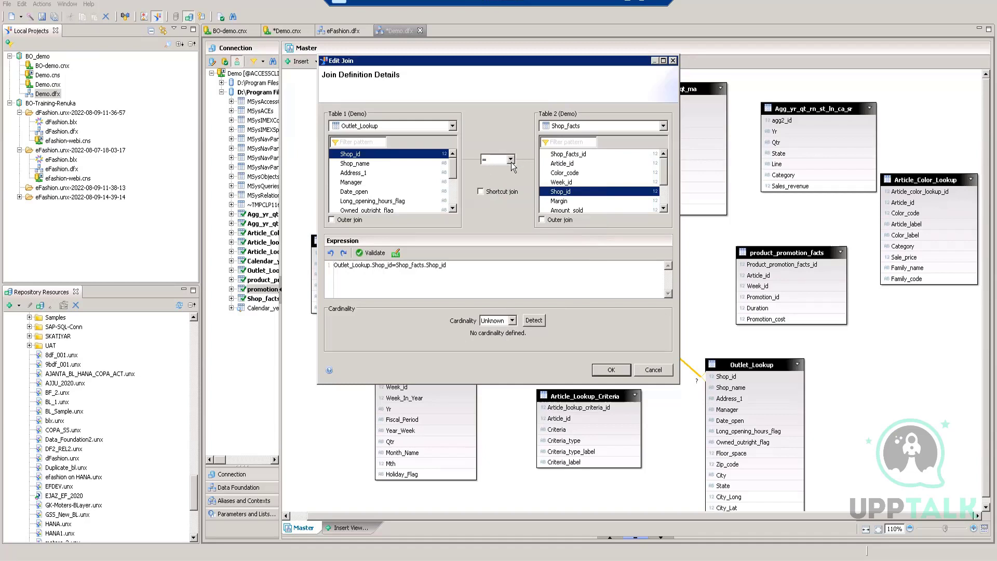
left_click(534, 321)
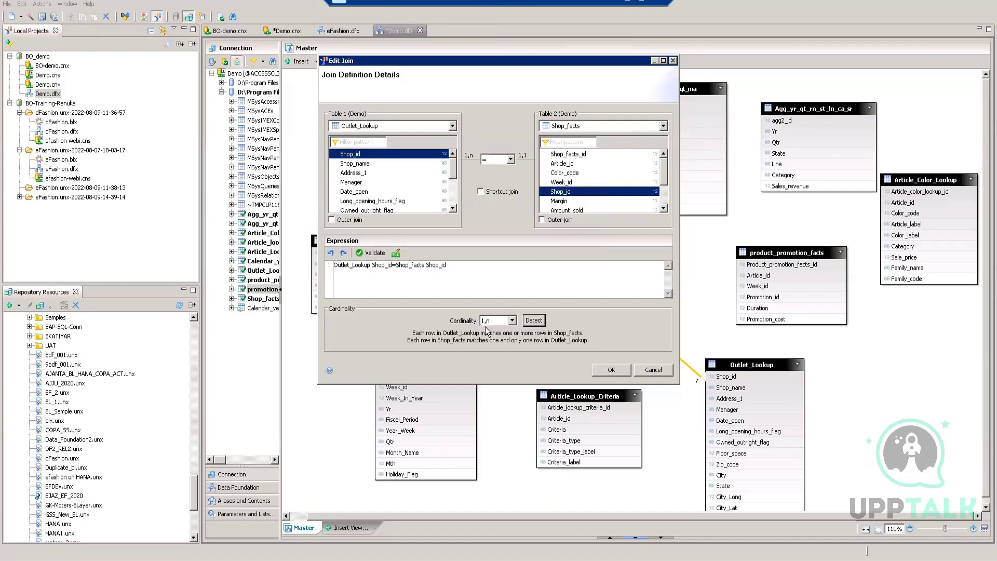
left_click(613, 370)
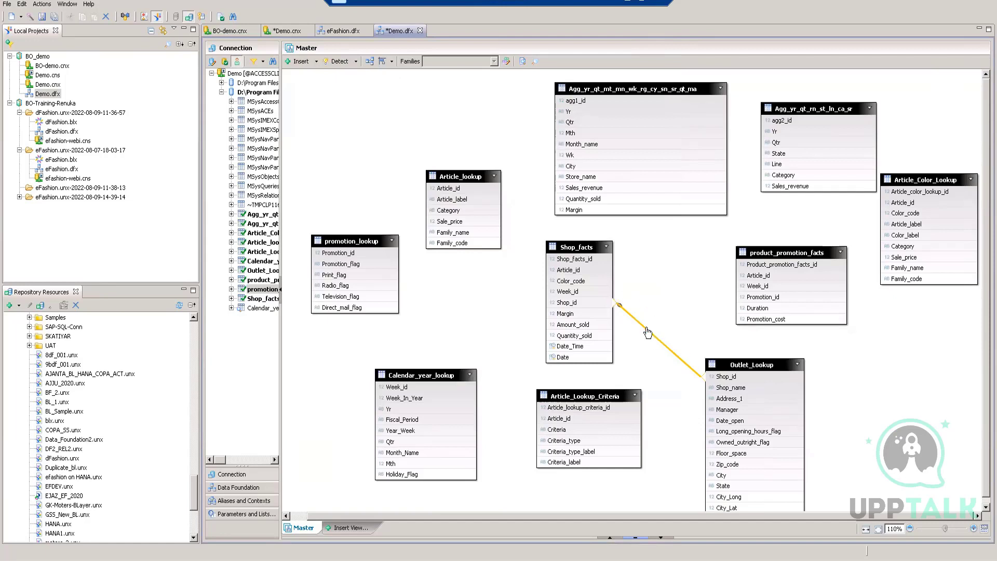
Join Article_lookup.Article_id to Shop_facts.Article_id, validate it and detect 1,n cardinality
mouse_move(647, 335)
left_click_drag(460, 193, 545, 266)
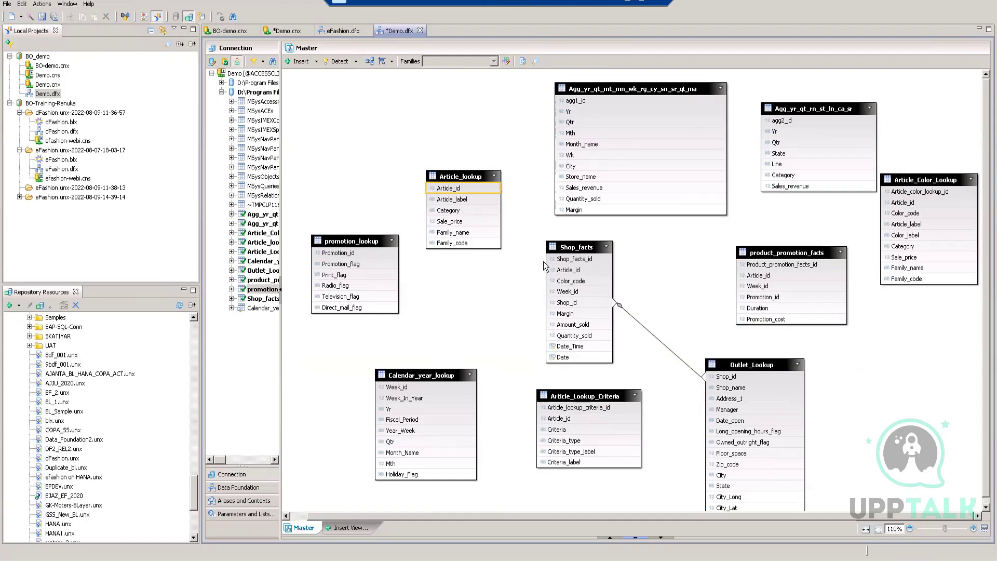
left_click_drag(478, 193, 544, 281)
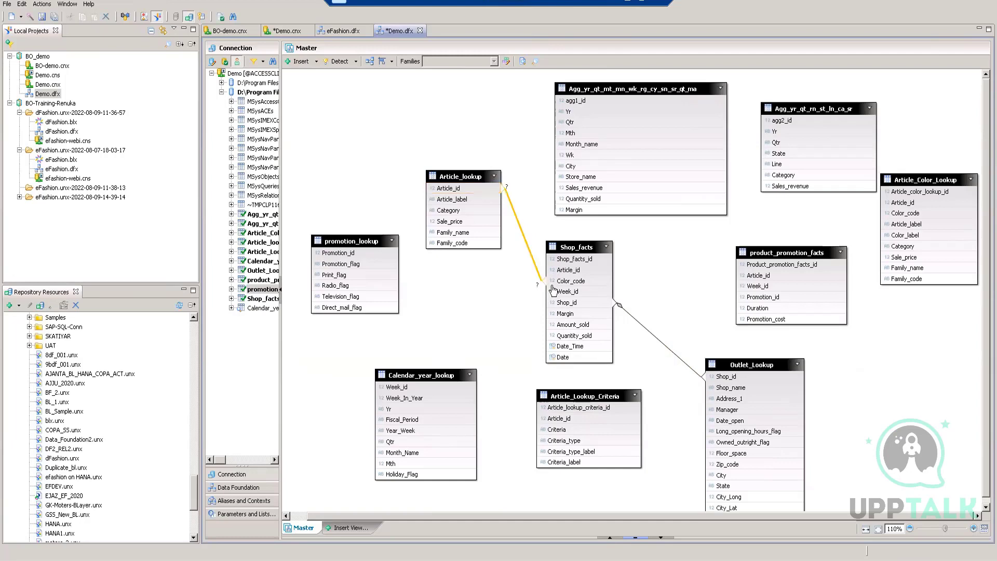
double_click(530, 255)
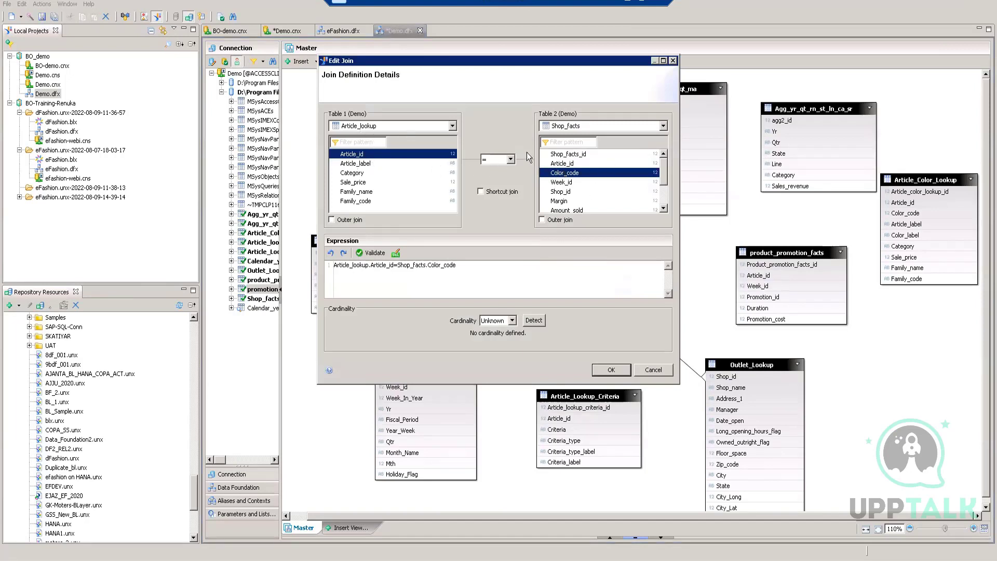
left_click(561, 163)
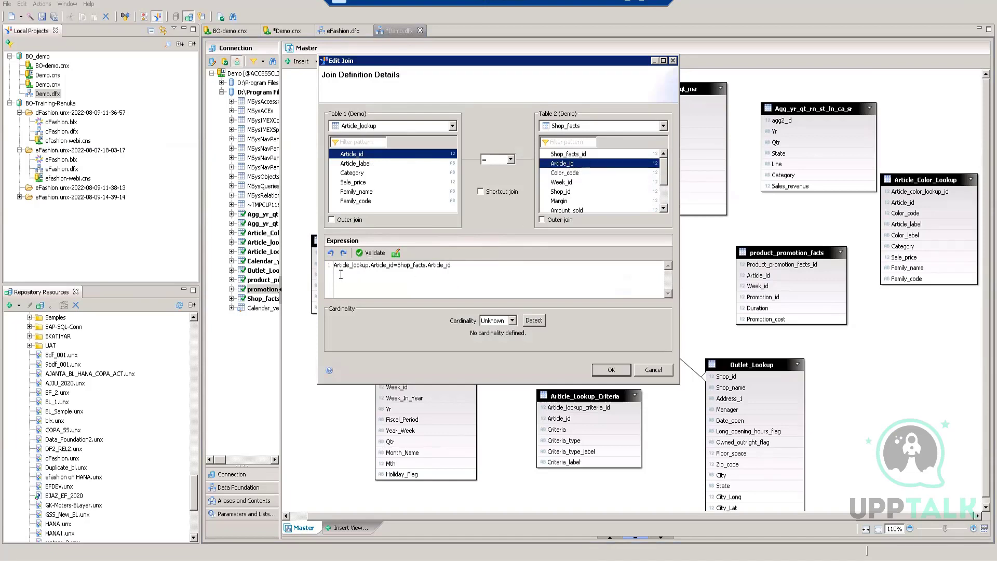
left_click(372, 252)
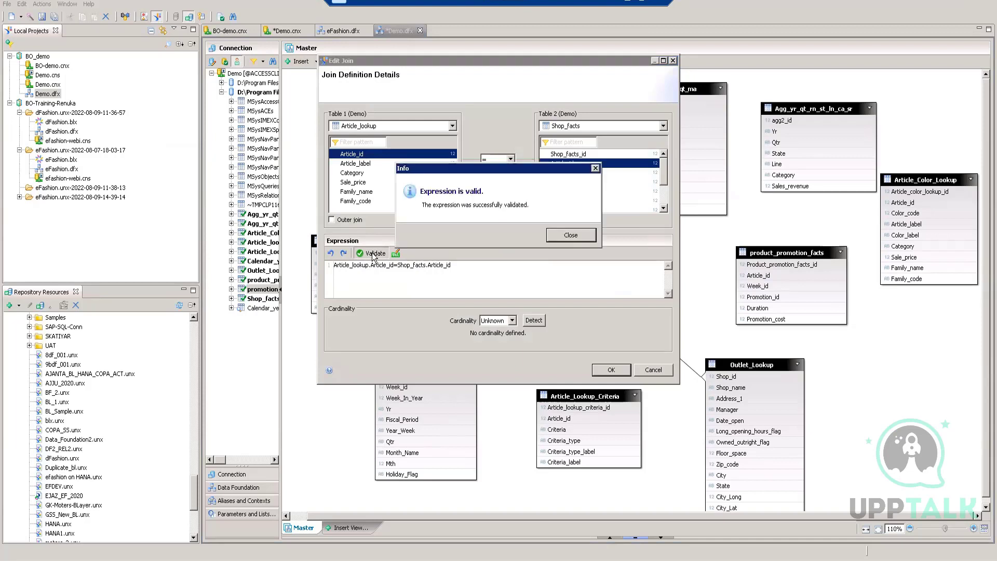
left_click(570, 235)
left_click(536, 320)
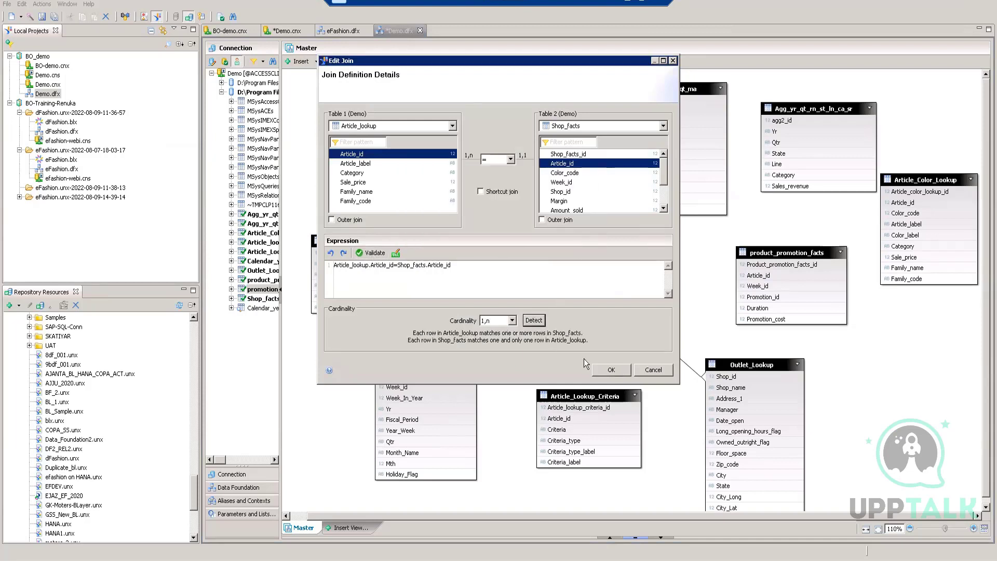
left_click(608, 369)
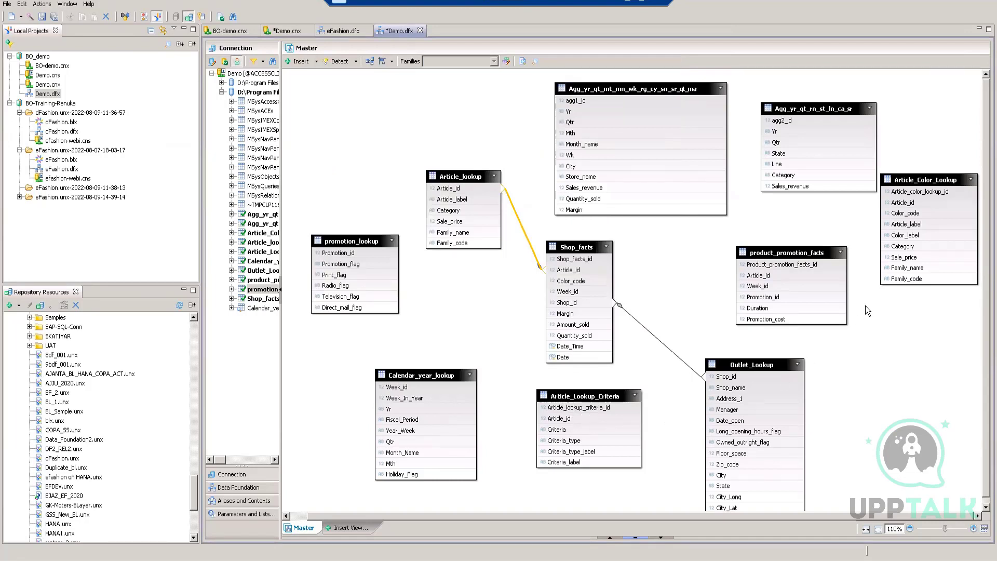
Move Article_Color_Lookup toward Shop_facts, Calendar_year_lookup lower, and promotion_lookup up-left
left_click_drag(927, 179, 414, 311)
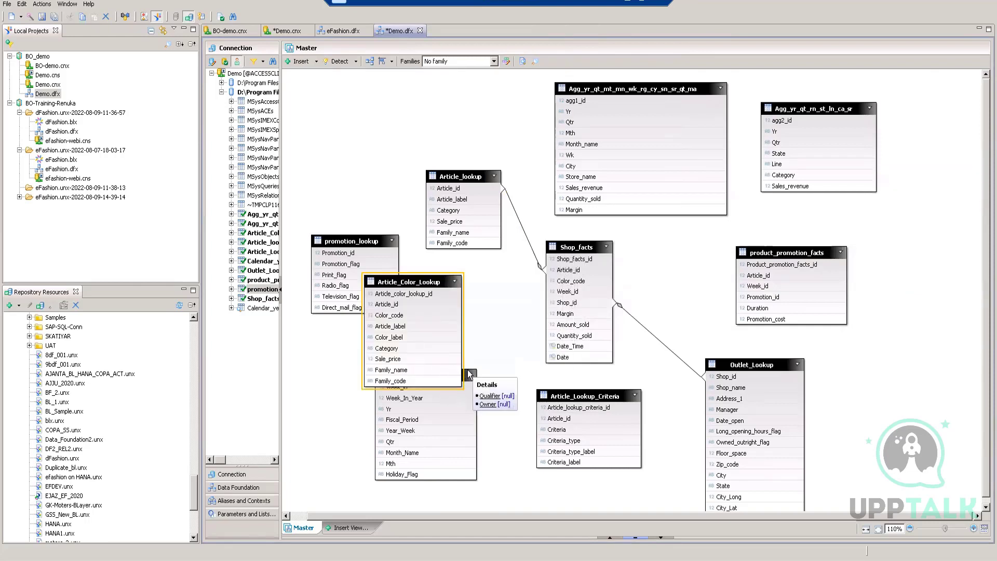
left_click(470, 375)
left_click_drag(472, 369, 466, 405)
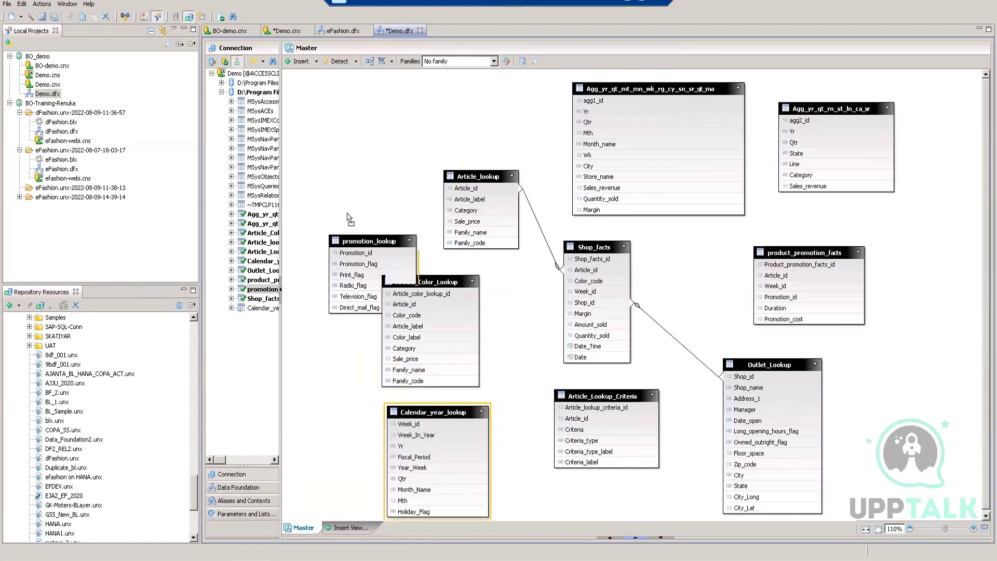
left_click_drag(364, 239, 333, 214)
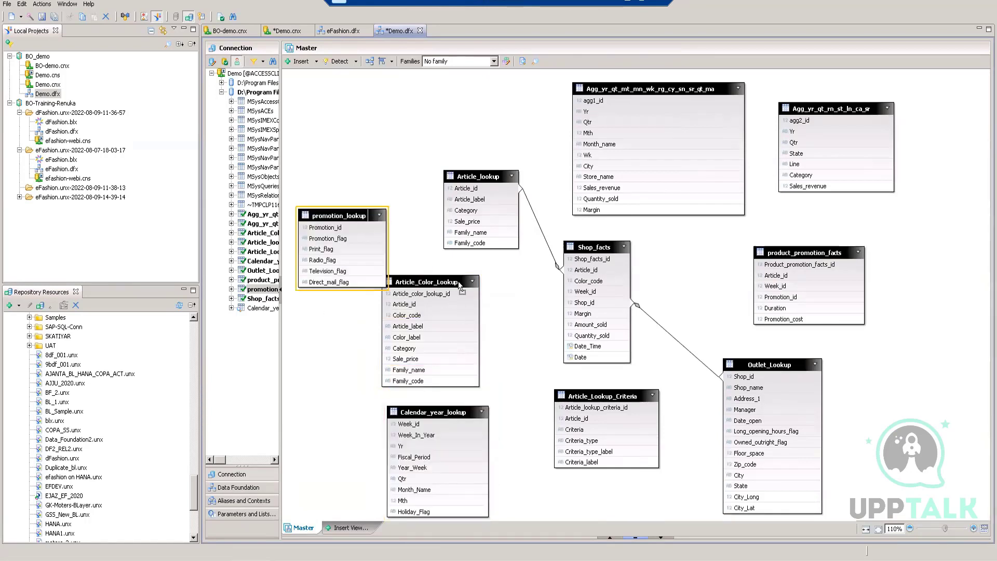
left_click_drag(443, 280, 459, 281)
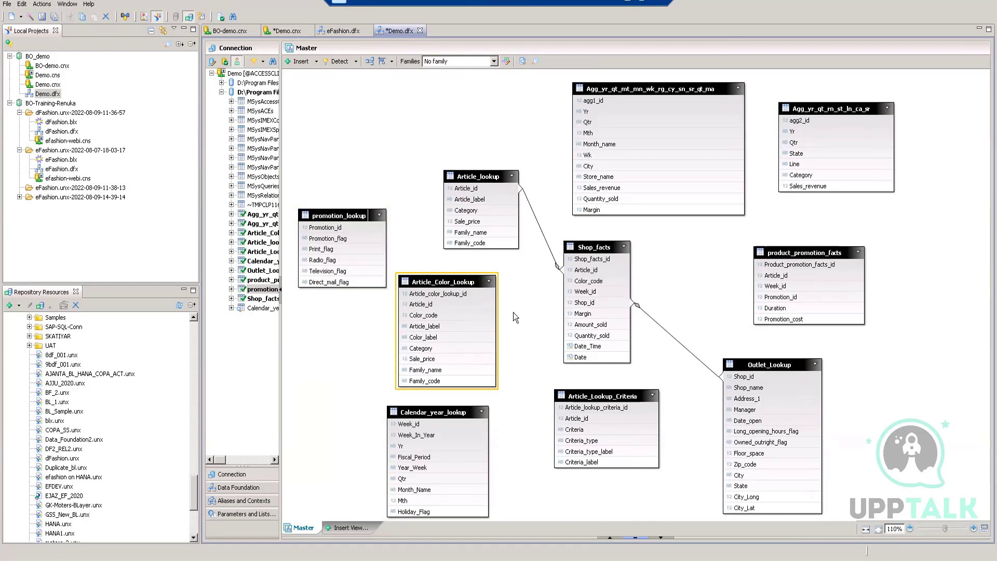
Undo Article_Color_Lookup's last move and begin joining Article_color_lookup_id to Shop_facts
left_click_drag(410, 314, 464, 301)
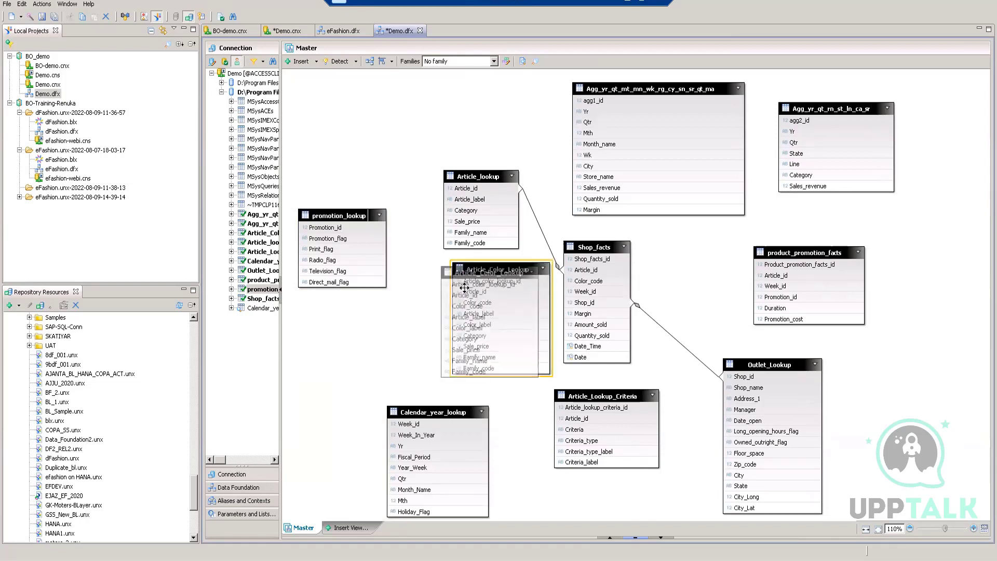
key("ctrl+z")
left_click(489, 295)
left_click_drag(489, 296, 567, 272)
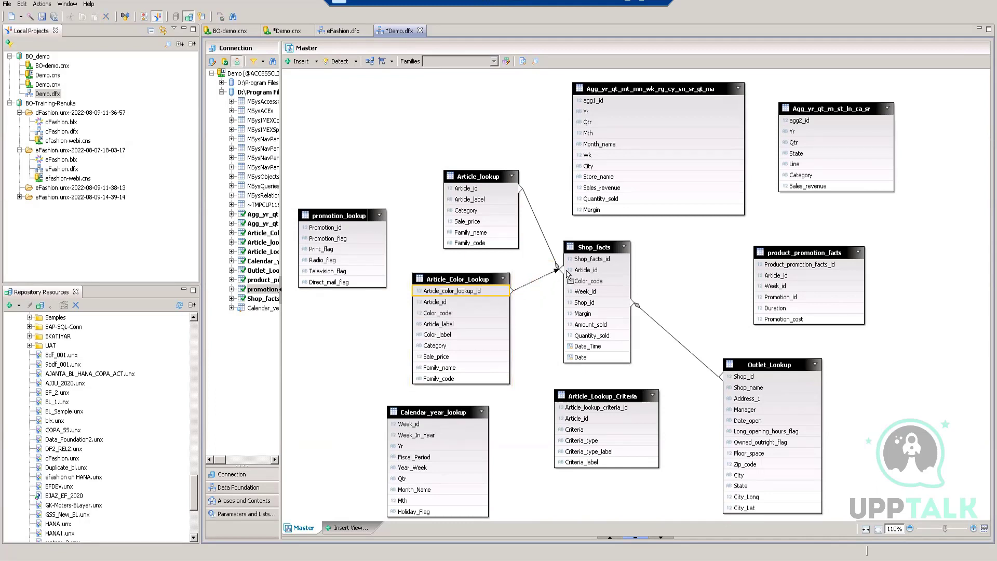
Set the new join to match Article_id and Color_code in both Article_Color_Lookup and Shop_facts
double_click(535, 283)
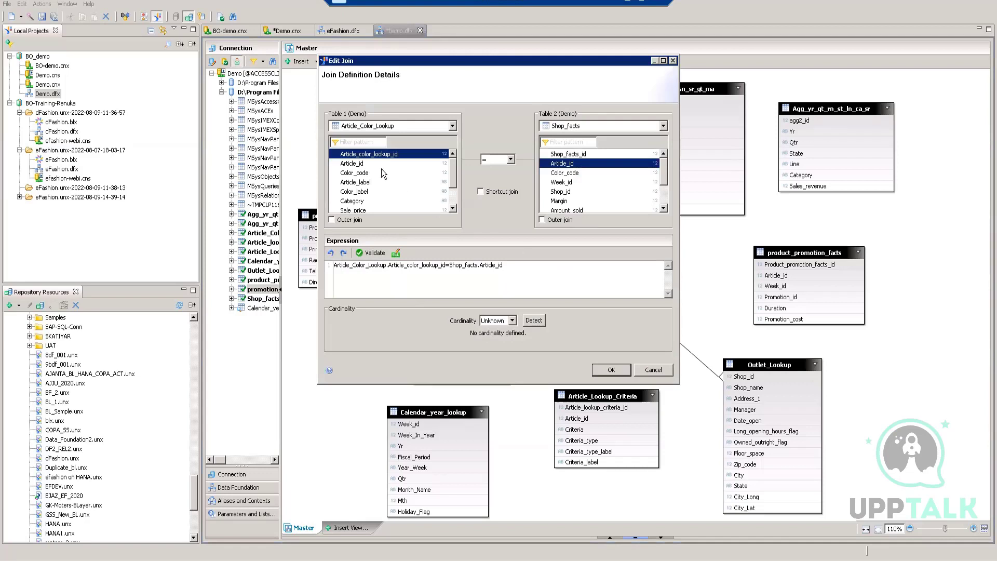
left_click(353, 165)
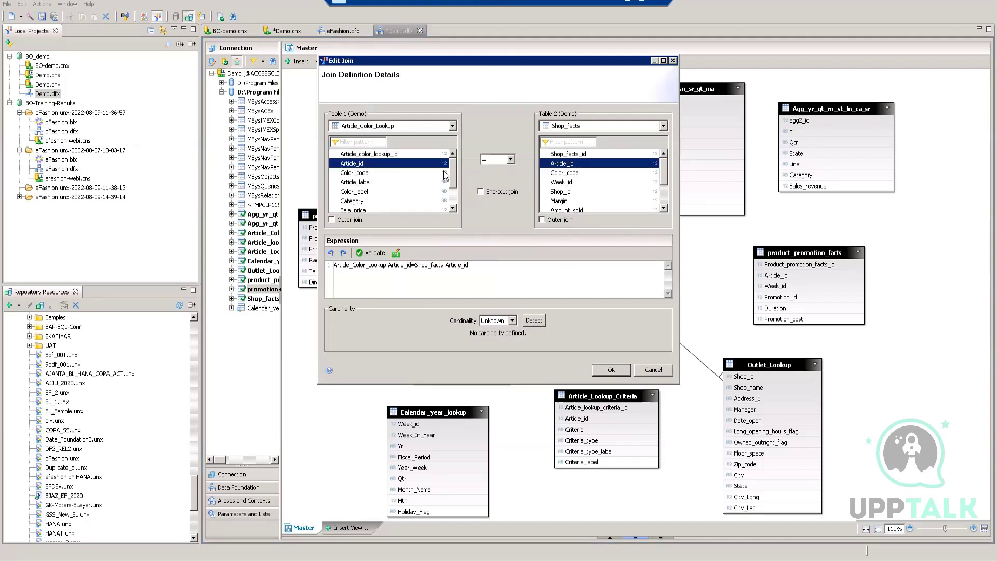
left_click(365, 173)
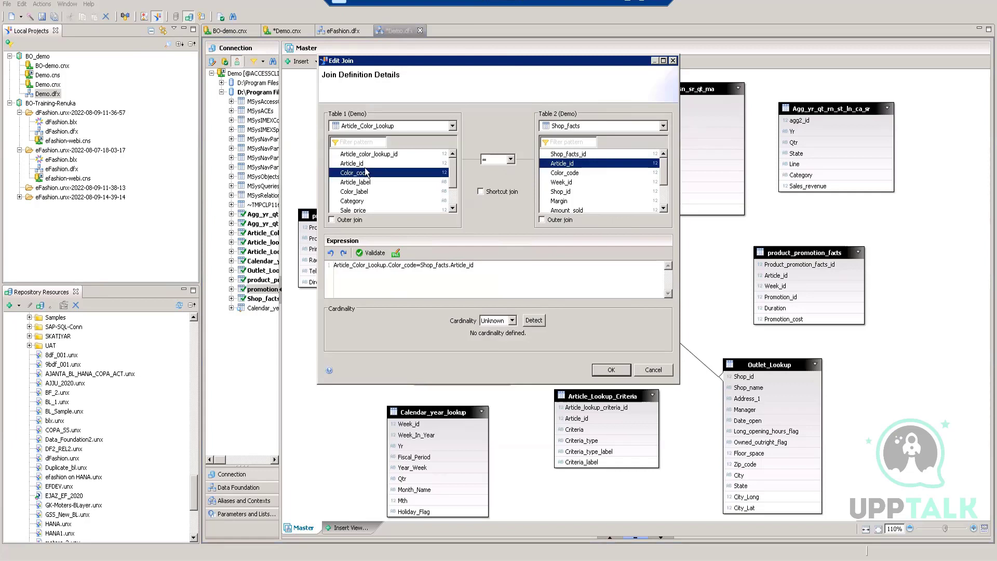
left_click(363, 165)
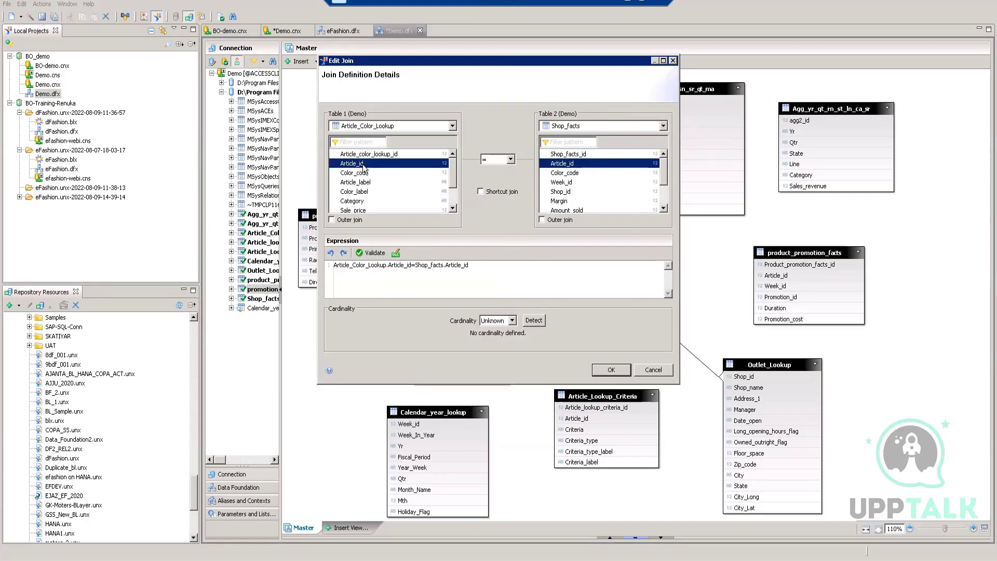
left_click(364, 174, "ctrl")
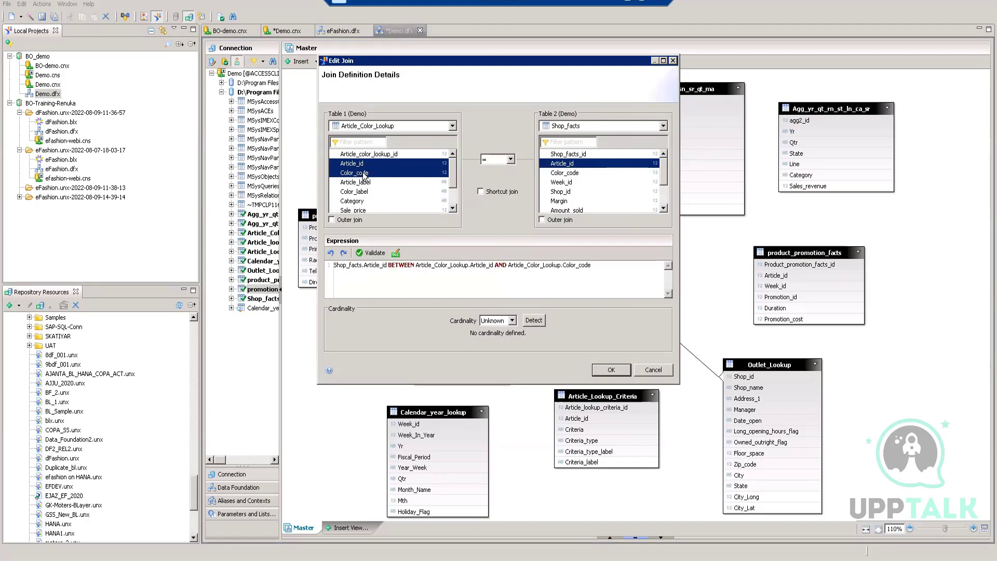
left_click(556, 176, "ctrl")
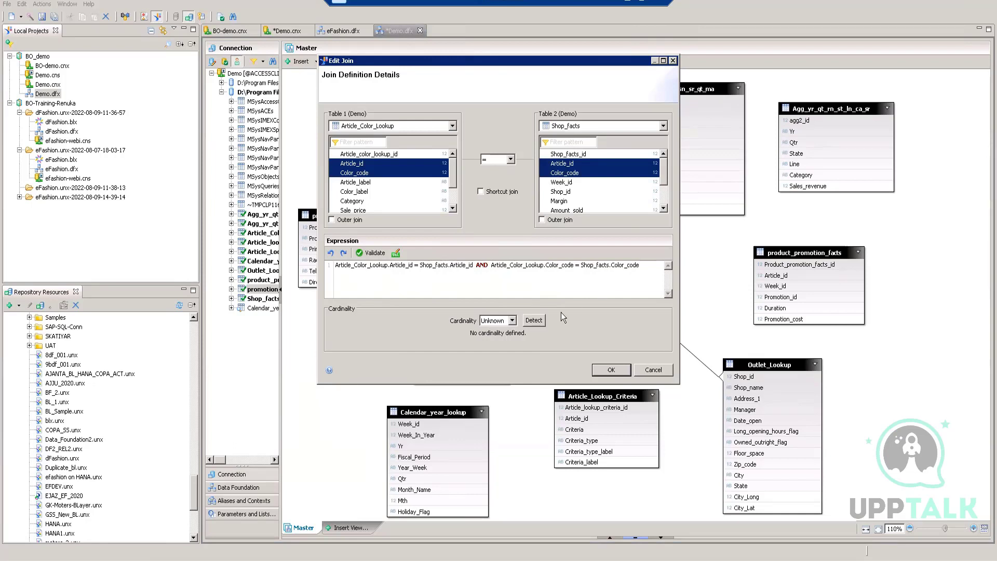
Detect the 1,n cardinality, validate the expression and save the two-column join
left_click(541, 321)
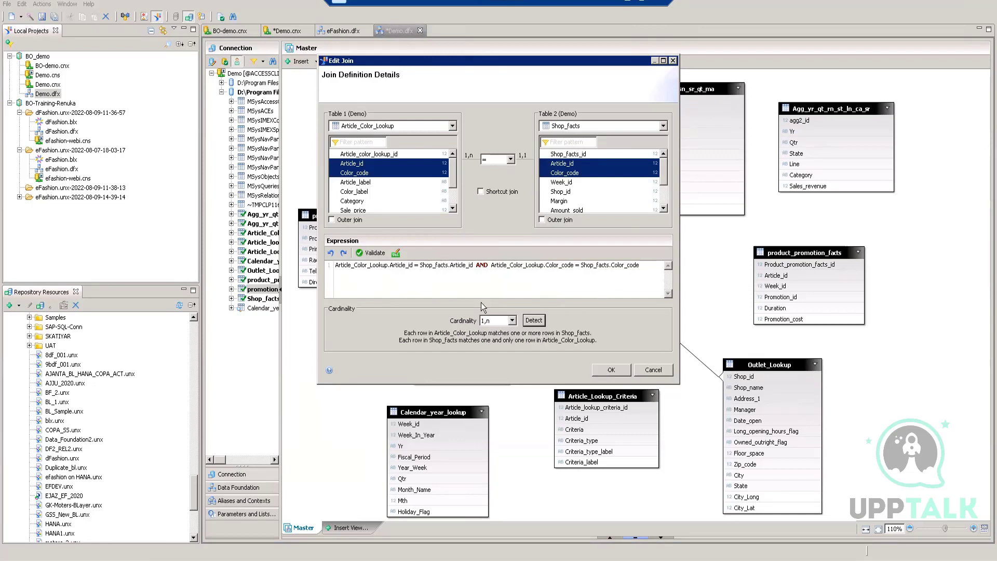
left_click(375, 253)
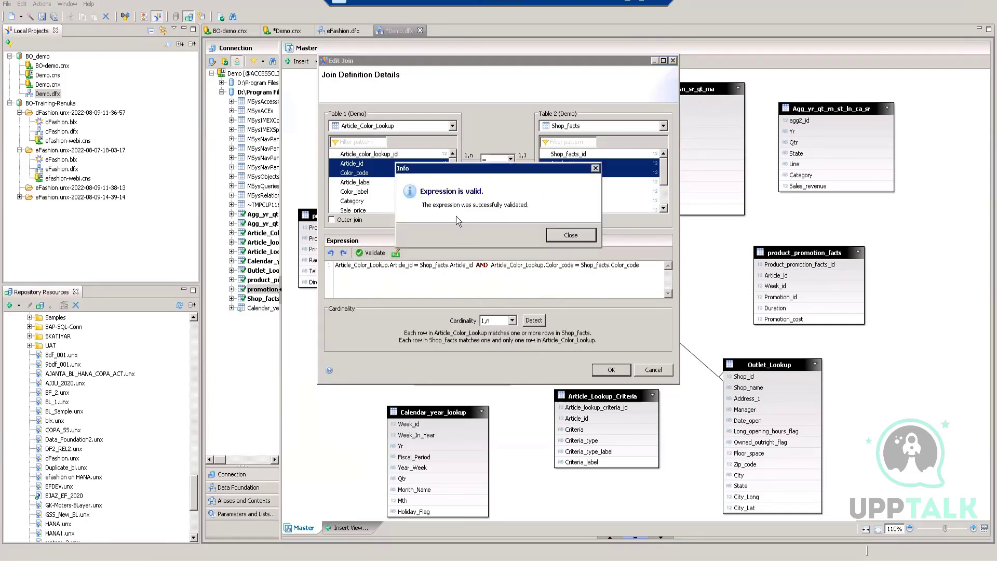
left_click(568, 240)
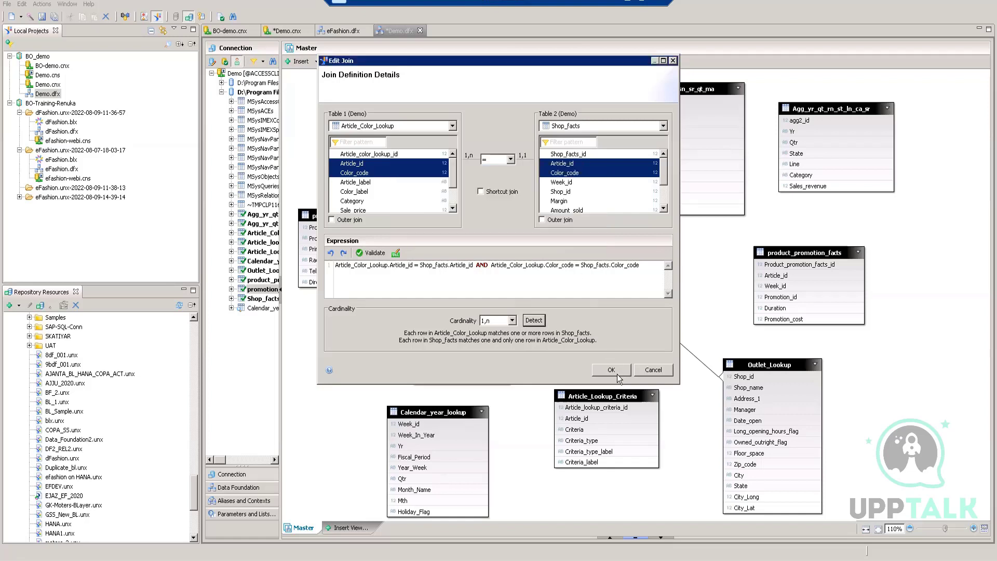
left_click(619, 372)
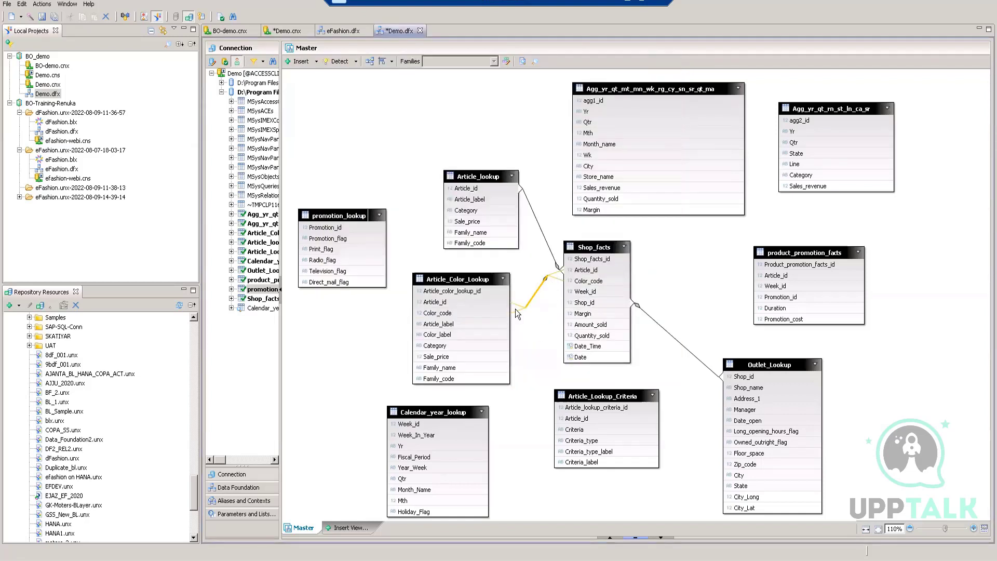
left_click(545, 323)
Join product_promotion_facts.Article_id to Shop_facts.Article_id with validated, detected 1,n cardinality
left_click_drag(767, 277, 612, 271)
double_click(686, 273)
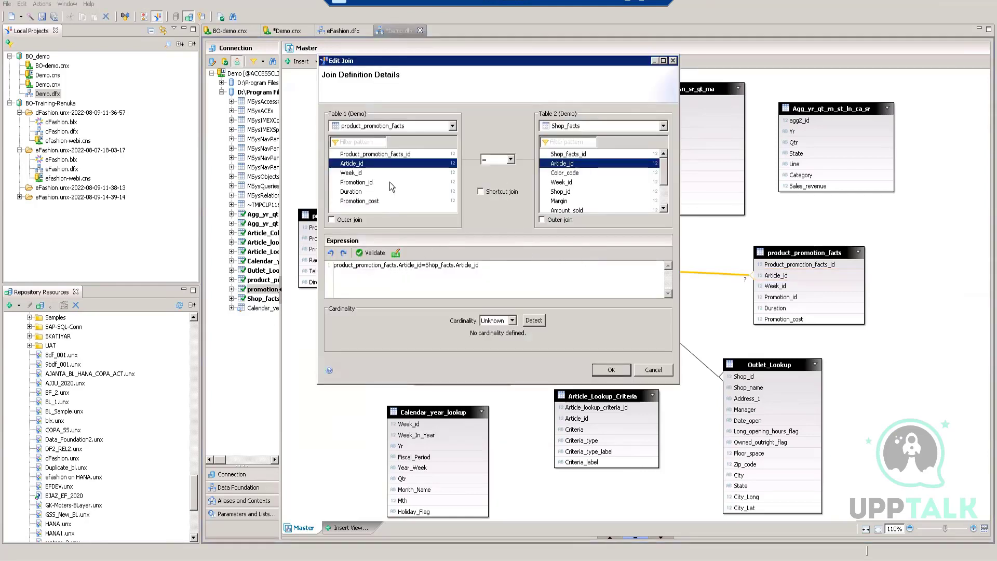
left_click(534, 321)
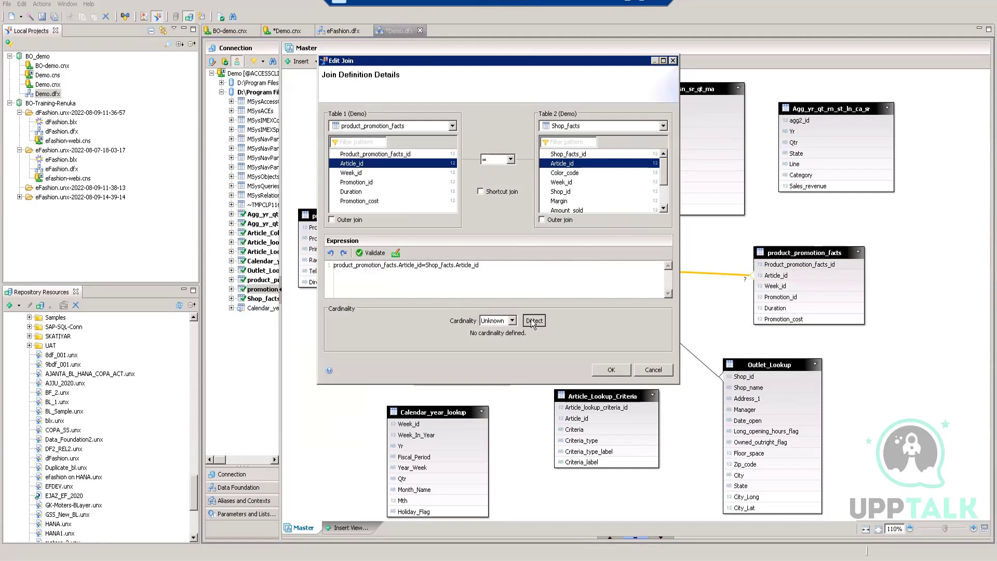
left_click(371, 253)
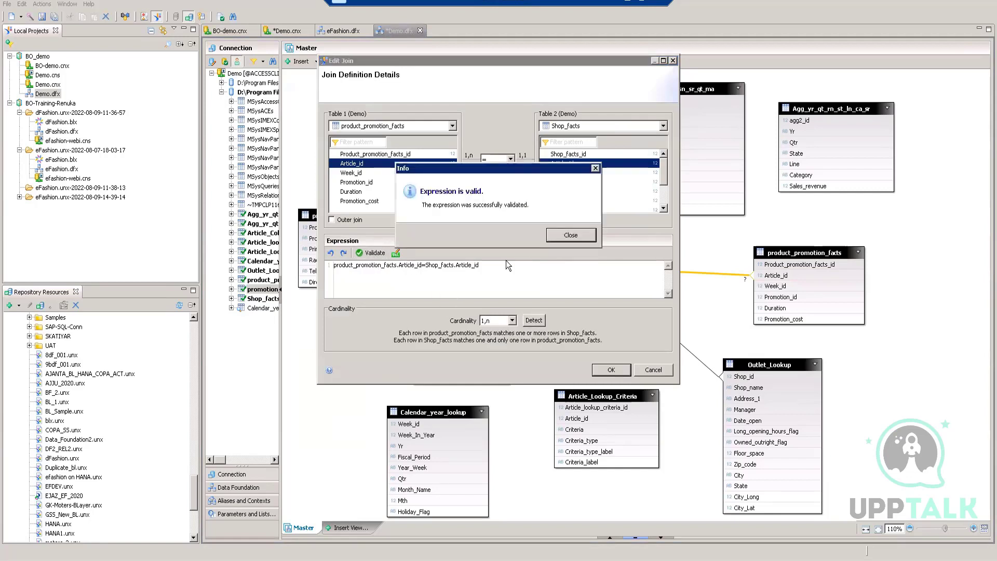
left_click(574, 236)
left_click(611, 370)
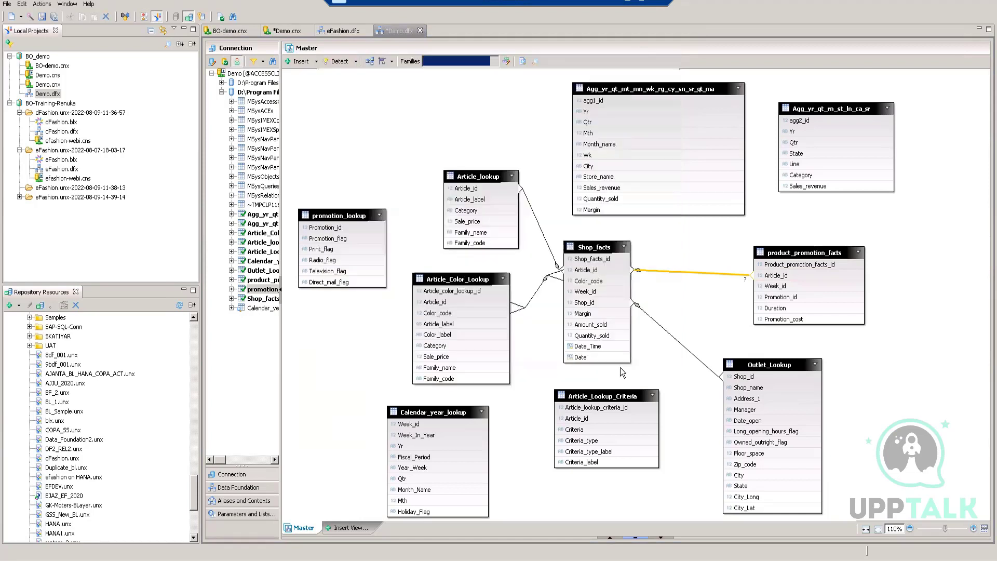
left_click(928, 366)
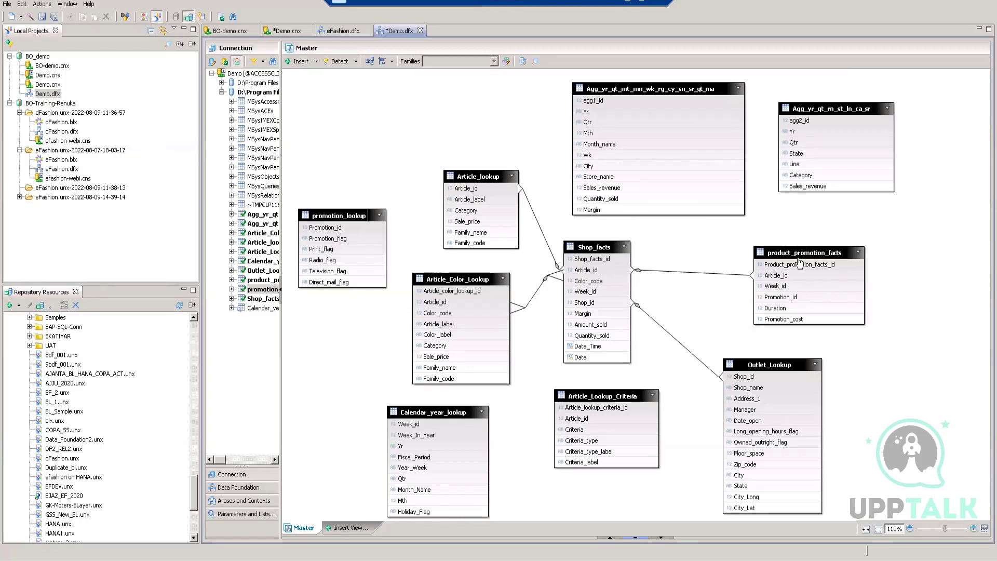
Join Shop_facts.Week_id to Calendar_year_lookup.Week_id, validated with detected 1,n cardinality
mouse_move(798, 256)
mouse_move(420, 425)
left_mouse_down()
mouse_move(493, 426)
mouse_move(548, 314)
mouse_move(570, 291)
left_mouse_up()
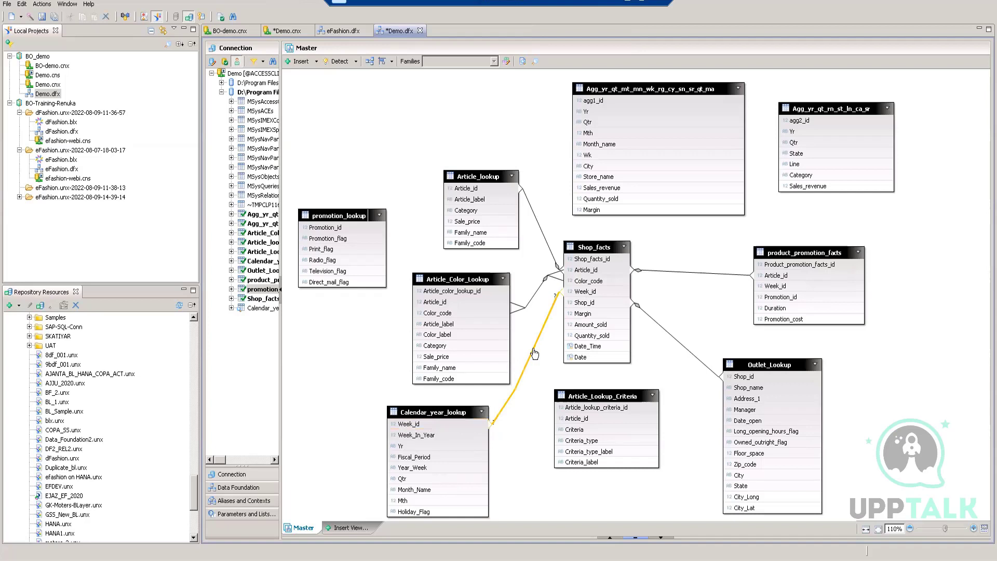
double_click(534, 353)
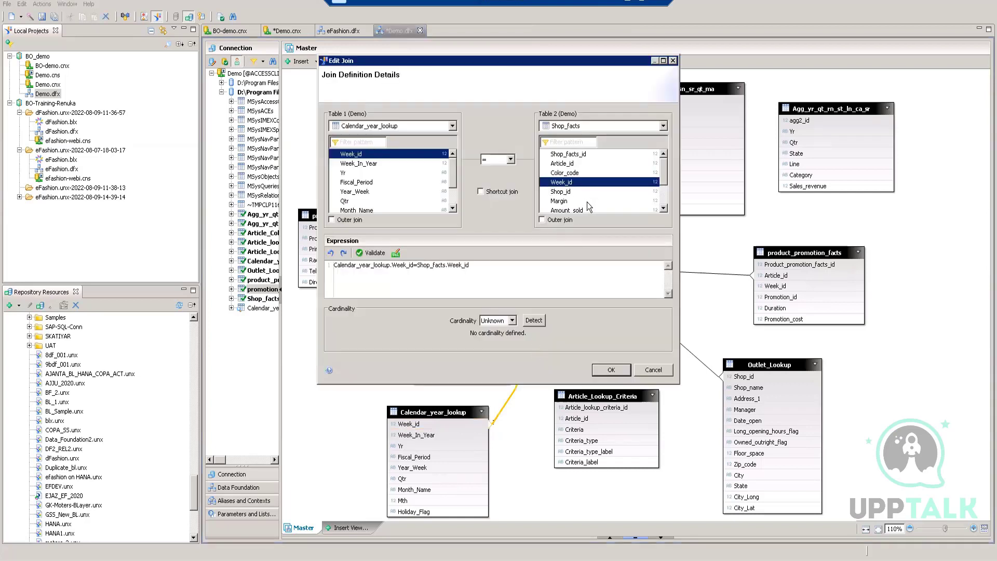
left_click(372, 253)
left_click(568, 235)
left_click(534, 319)
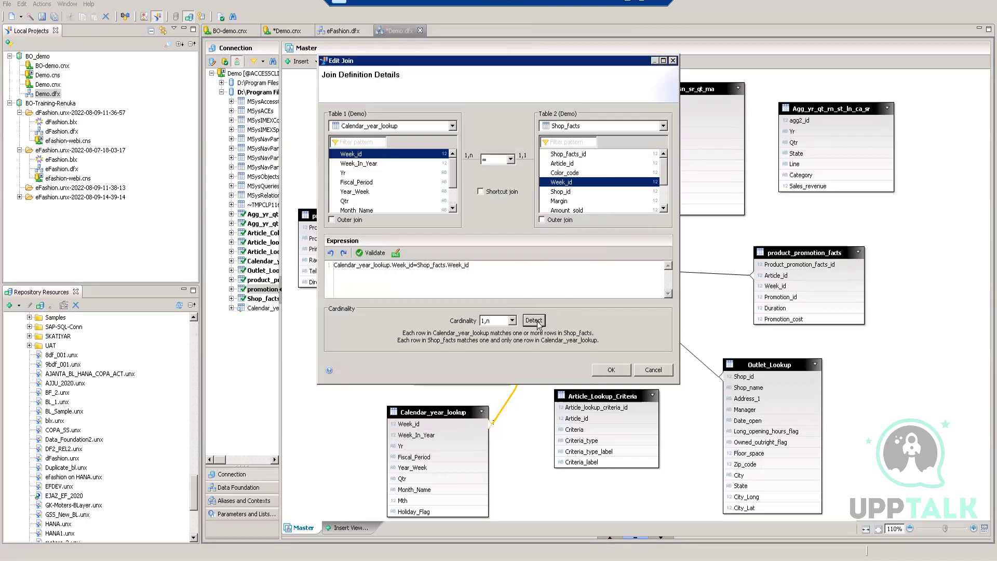
left_click(610, 370)
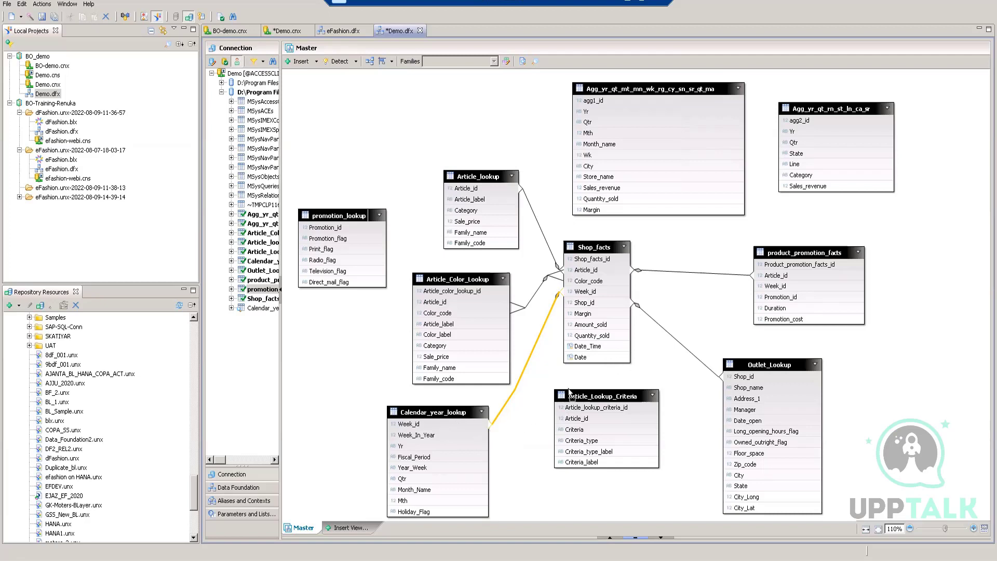
left_click(460, 426)
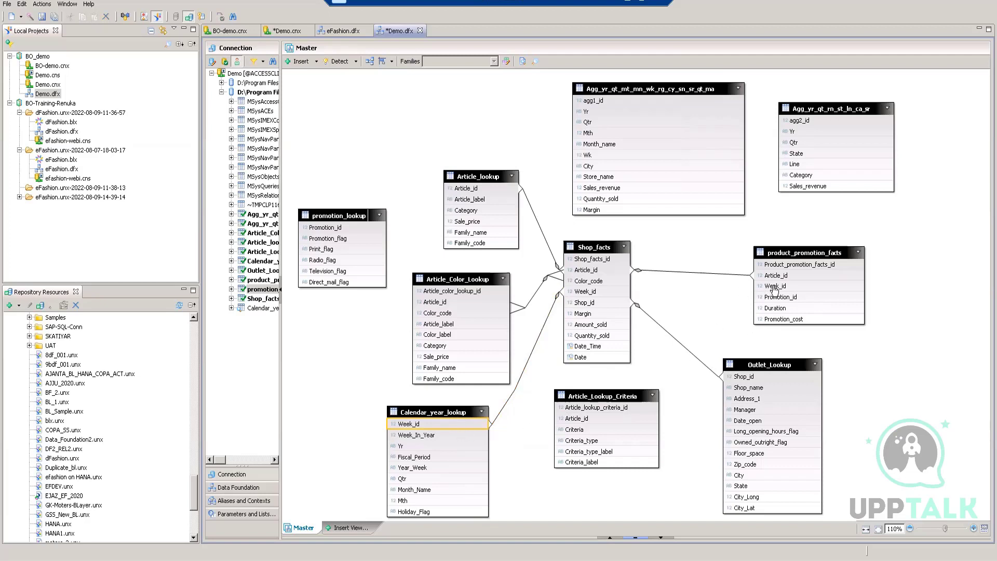
Join product_promotion_facts.Week_id to Calendar_year_lookup.Week_id with detected n,1 cardinality and valid expression
left_click_drag(773, 286, 477, 430)
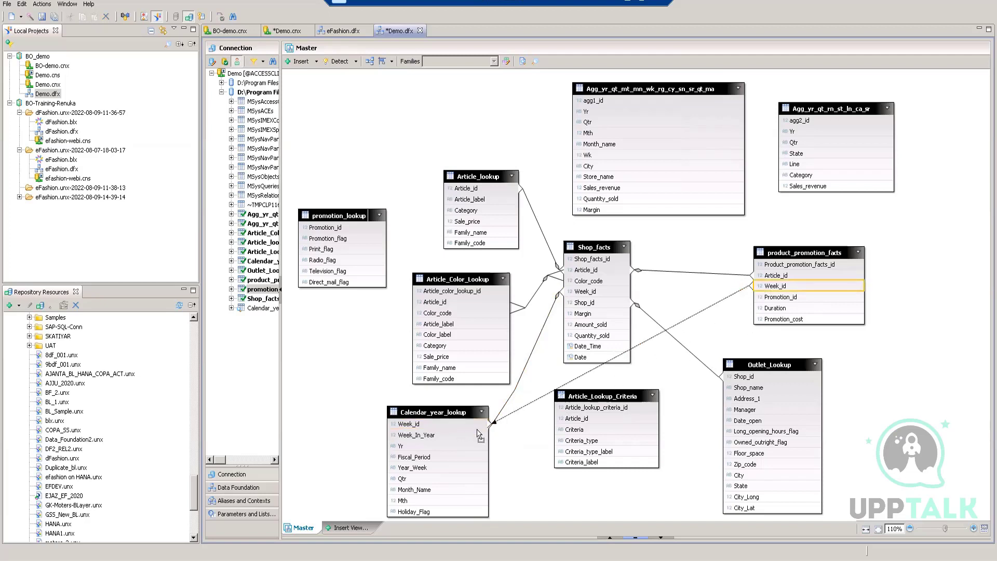
double_click(630, 369)
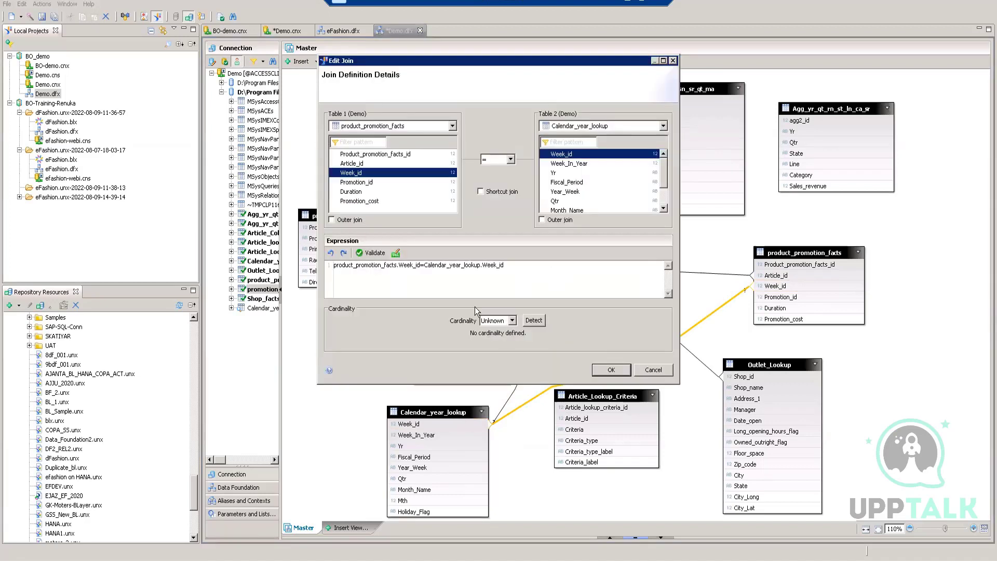
left_click(533, 320)
left_click(368, 253)
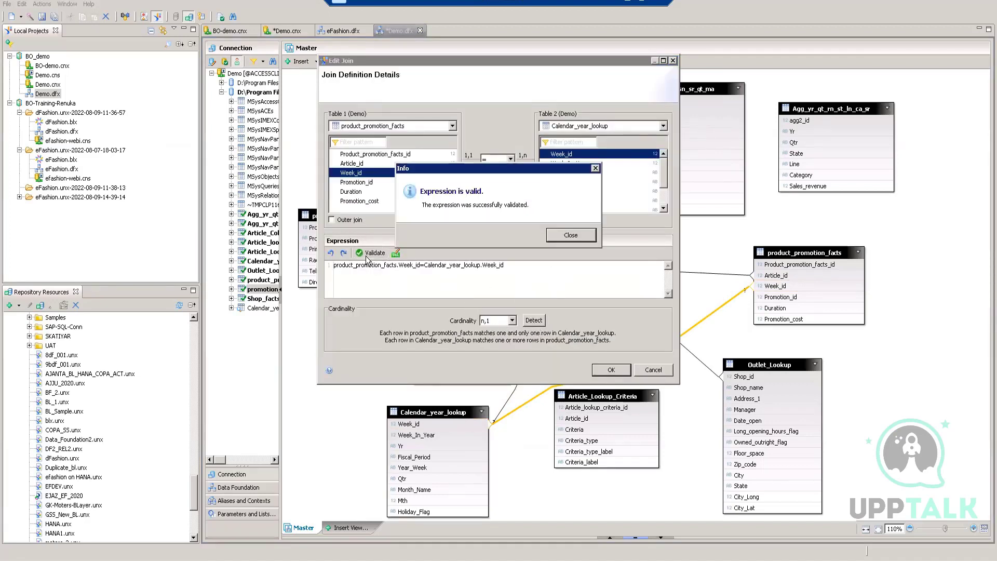
left_click(572, 236)
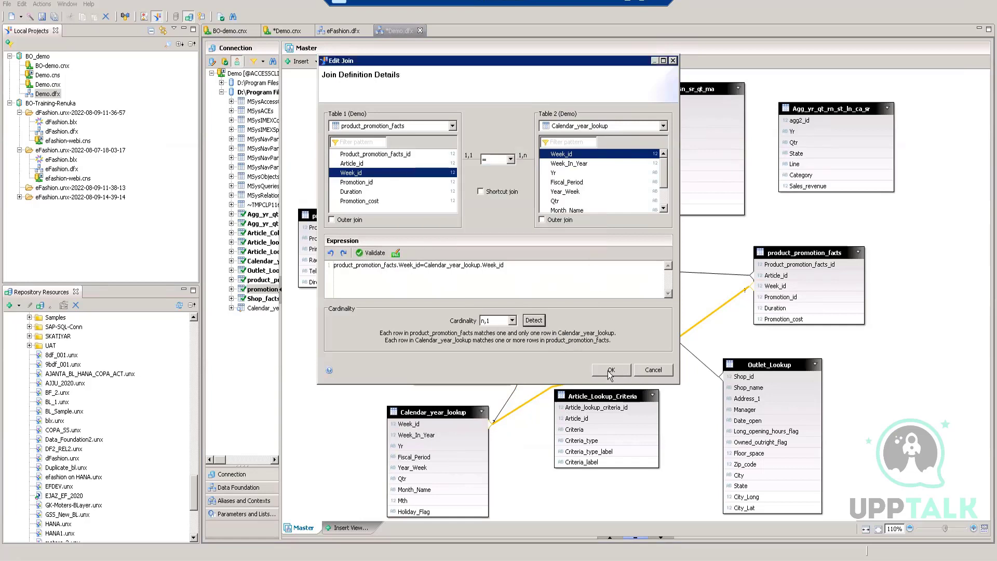
left_click(611, 369)
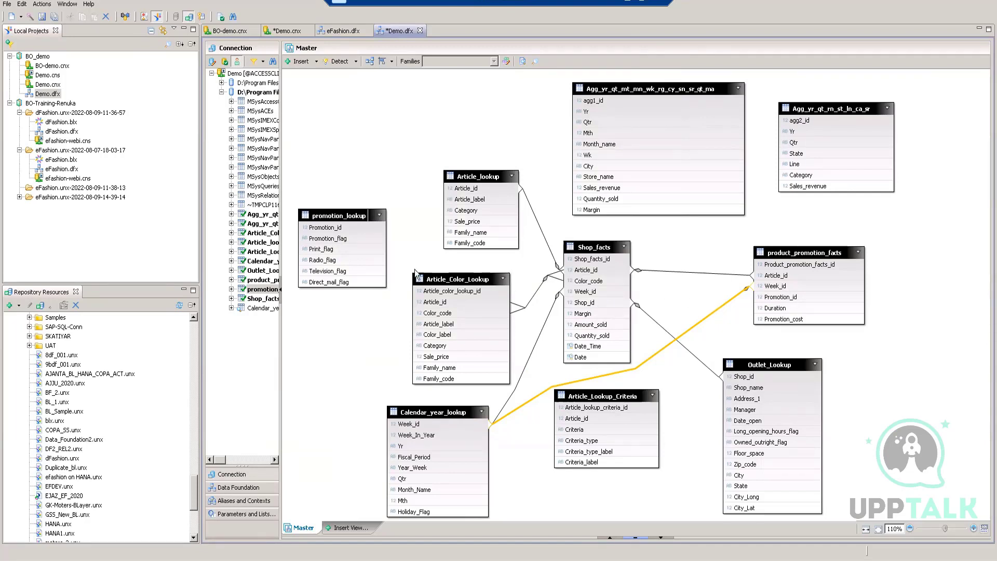
Join promotion_lookup.Promotion_id to product_promotion_facts.Promotion_id, validated with detected cardinality
left_click_drag(345, 230, 772, 298)
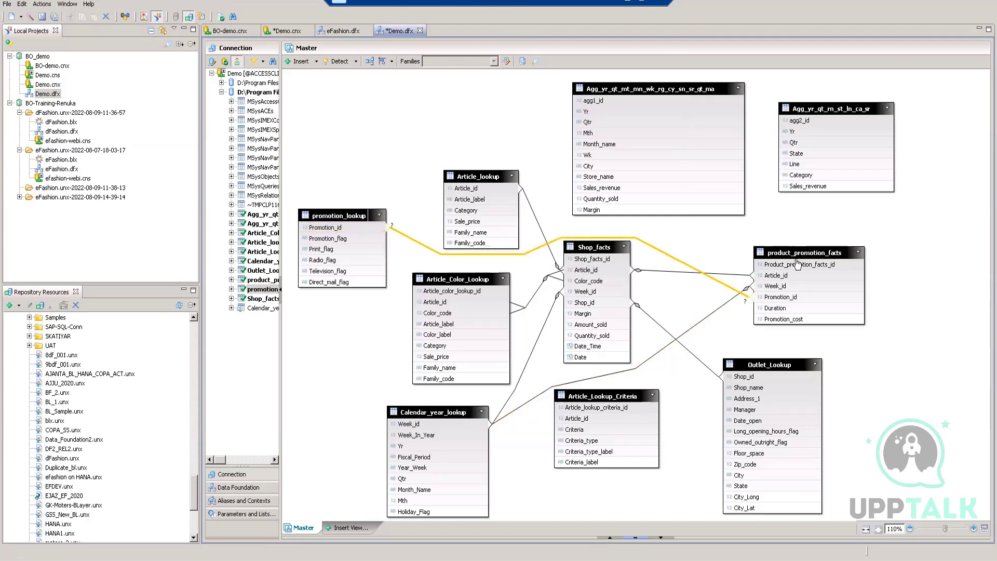
double_click(659, 254)
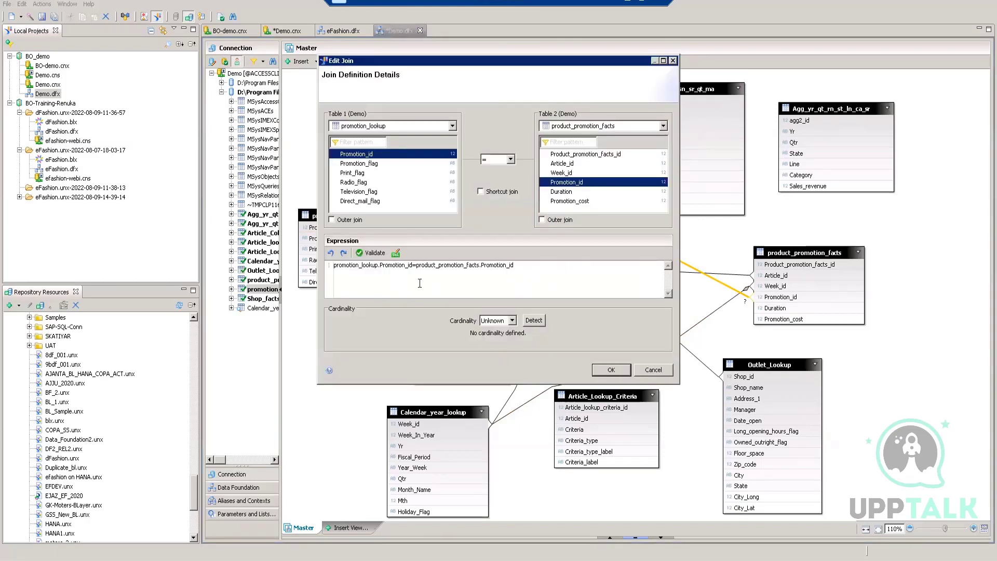
left_click(373, 254)
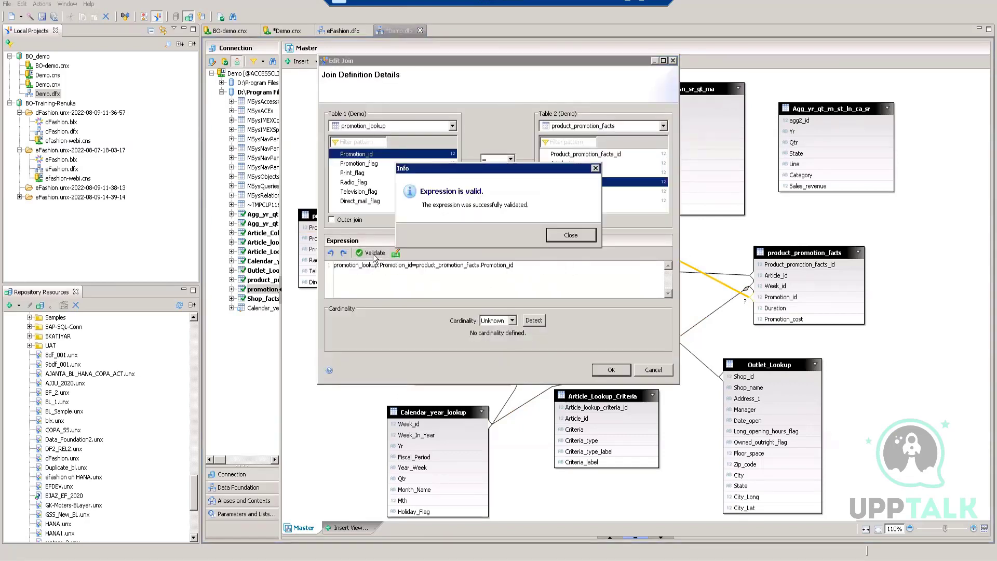
left_click(571, 236)
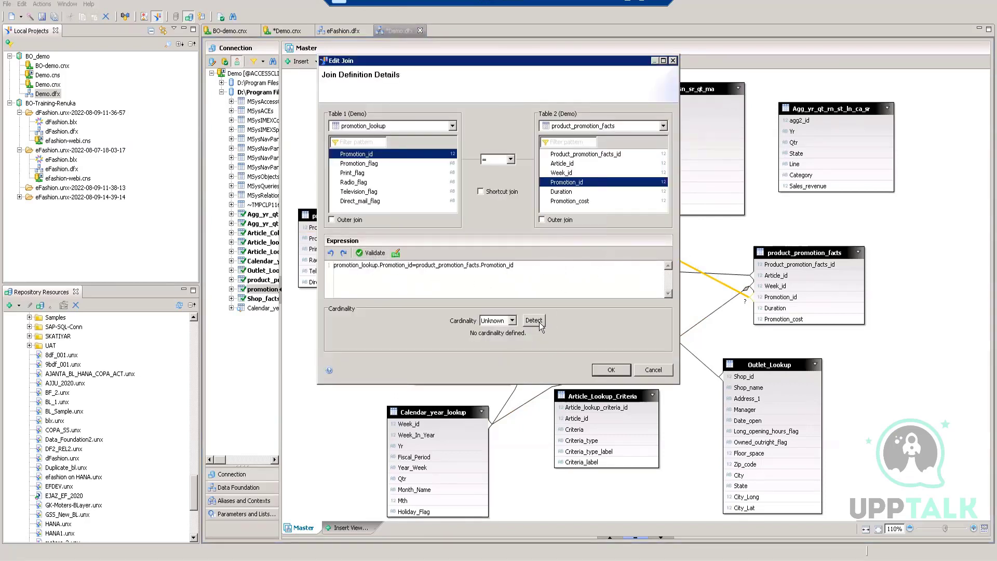
left_click(539, 323)
left_click(610, 369)
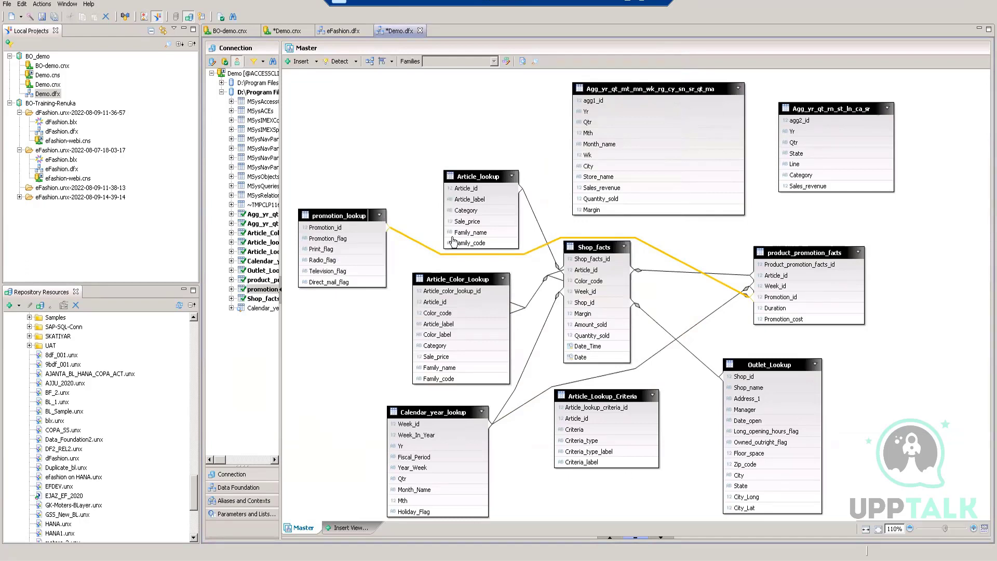
Join Article_lookup.Article_id to Article_Lookup_Criteria.Article_id with a validated 1,n join
left_click_drag(514, 189, 560, 423)
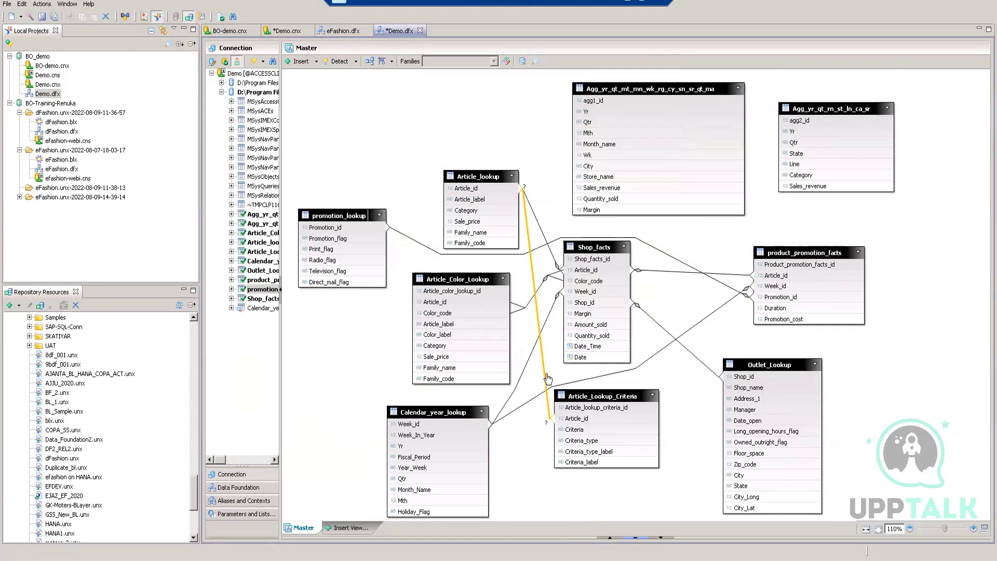
mouse_move(547, 376)
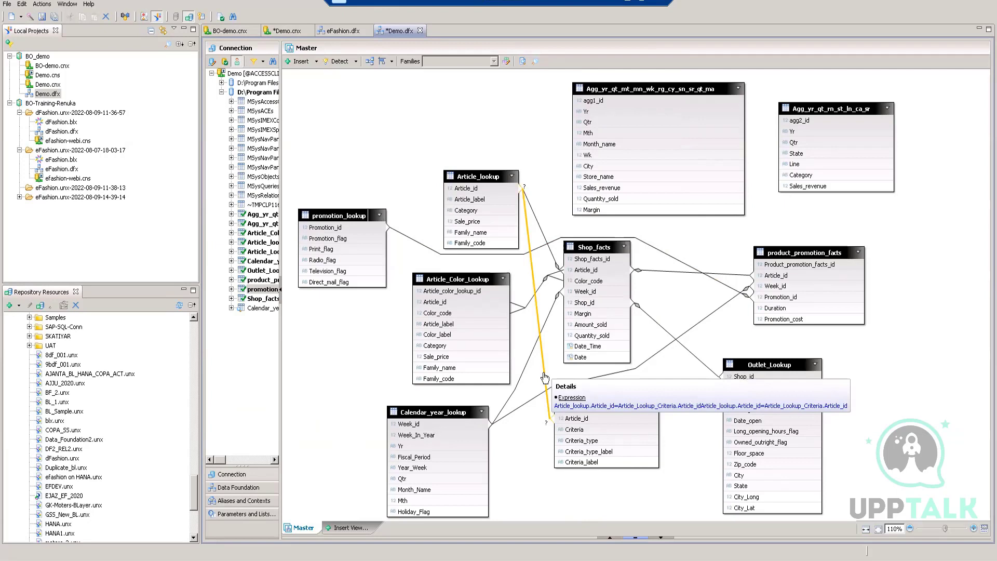
double_click(545, 377)
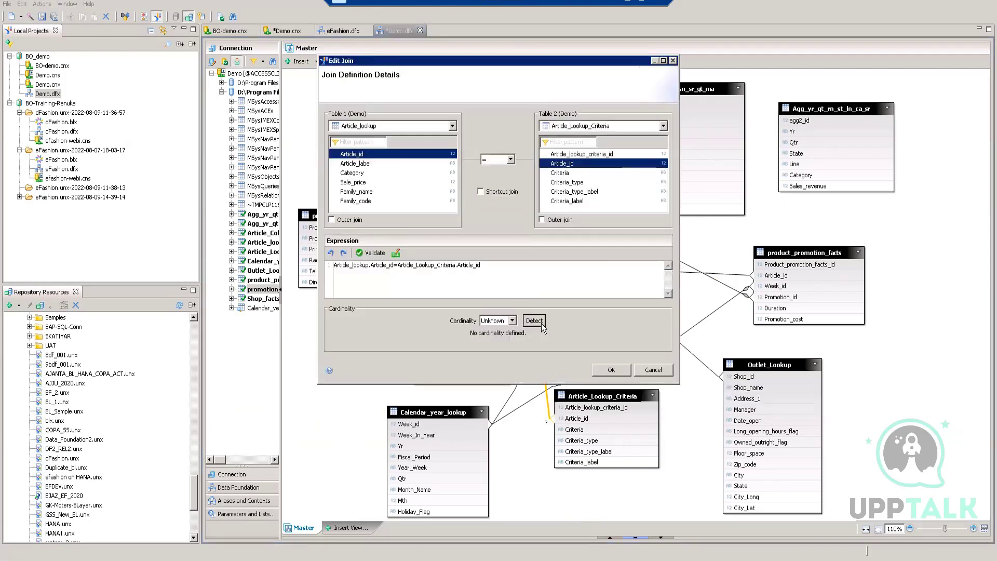
left_click(372, 253)
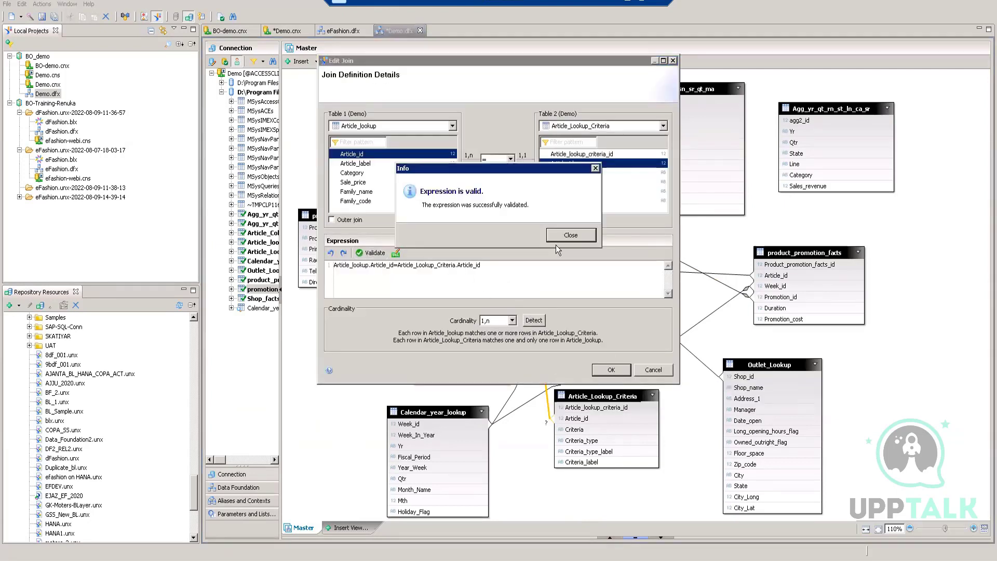
left_click(569, 236)
left_click(610, 369)
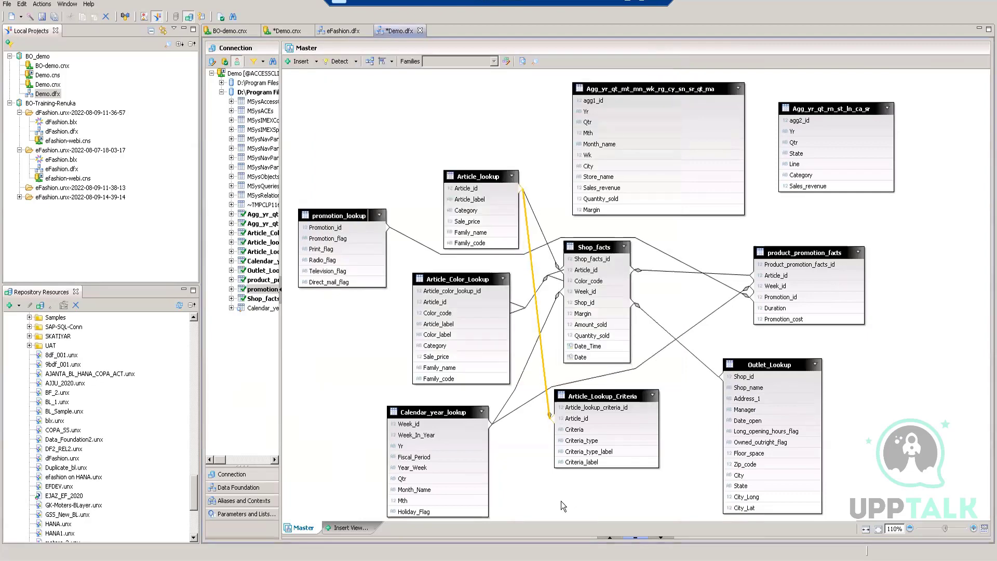
left_click(528, 482)
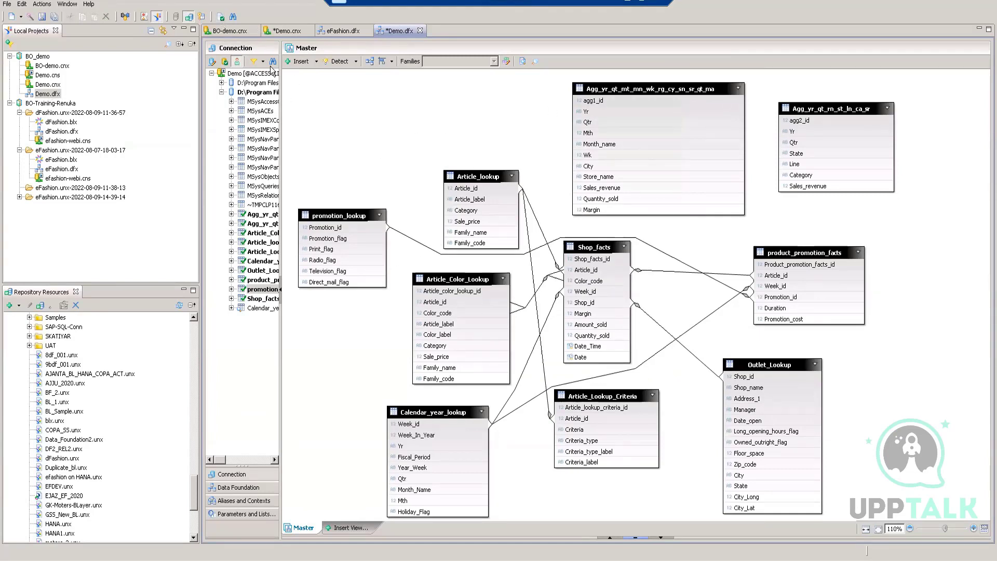
left_click(221, 18)
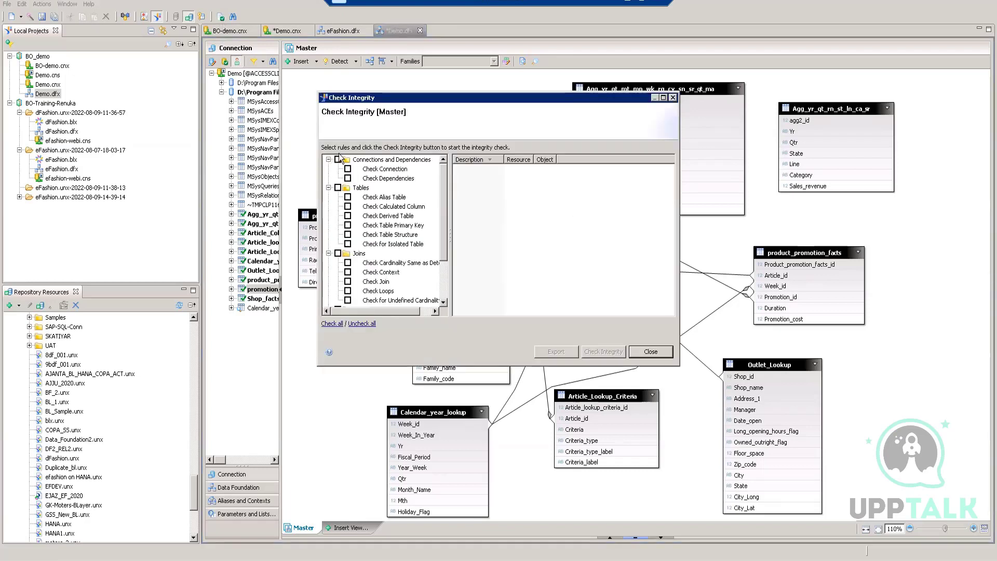
left_click(339, 188)
left_click(338, 254)
scroll(401, 253, "down", 1)
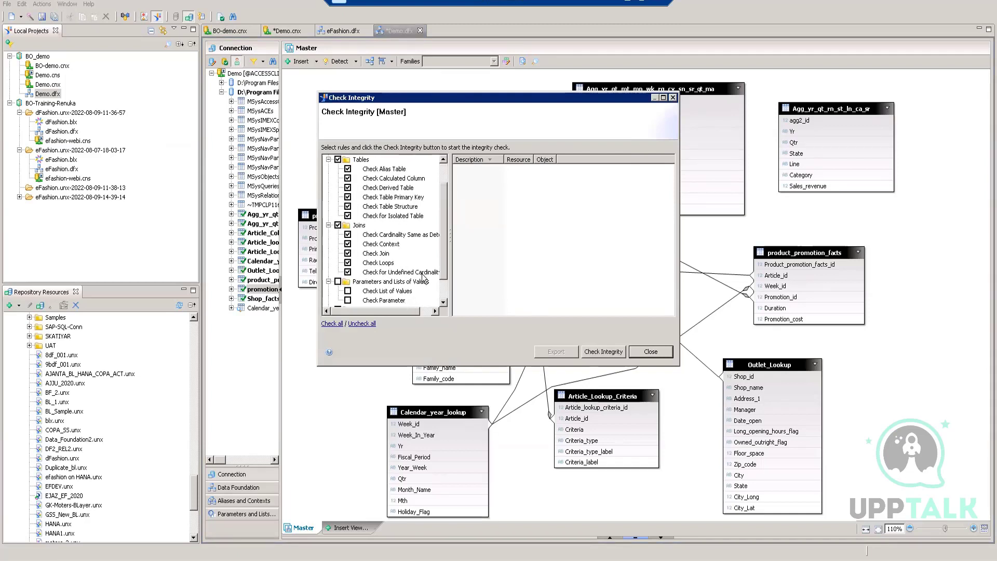
scroll(402, 257, "down", 1)
scroll(401, 258, "up", 2)
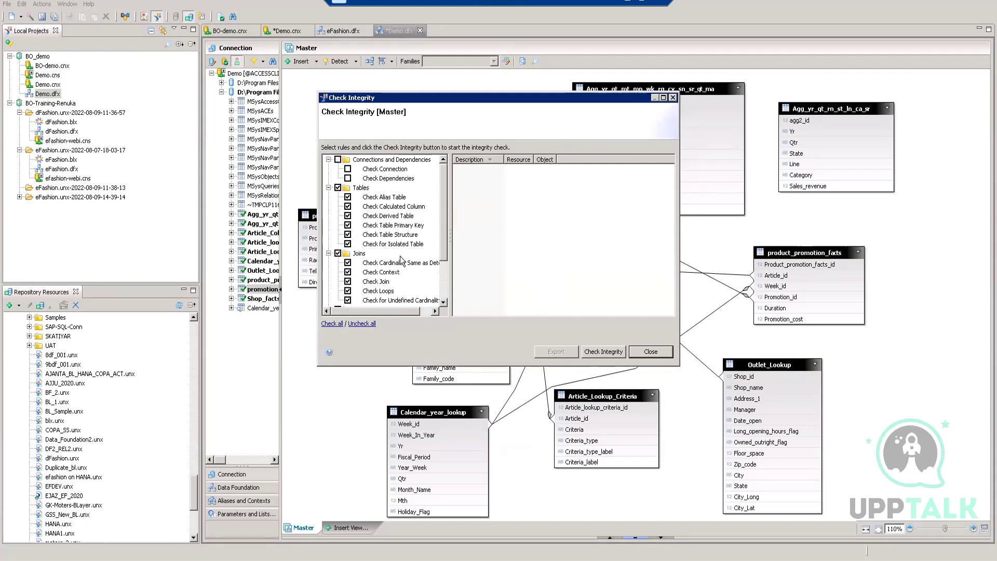
scroll(385, 213, "down", 2)
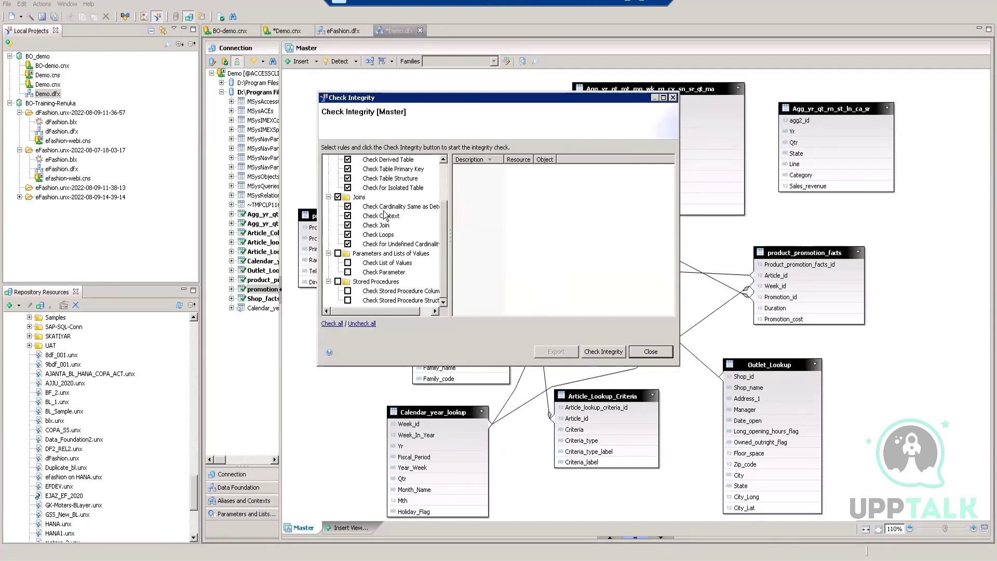
left_click(588, 350)
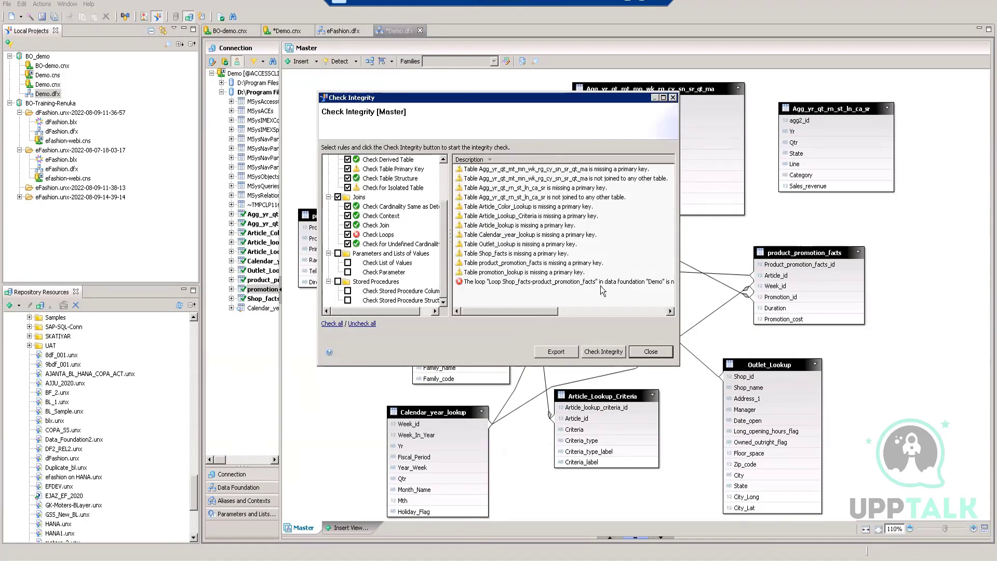
scroll(543, 313, "right", 5)
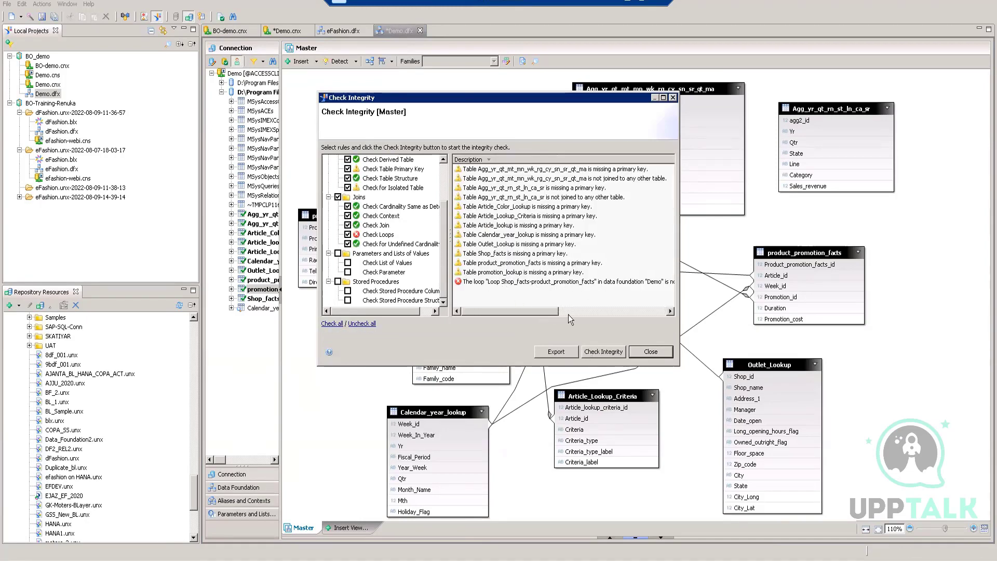
scroll(545, 314, "left", 5)
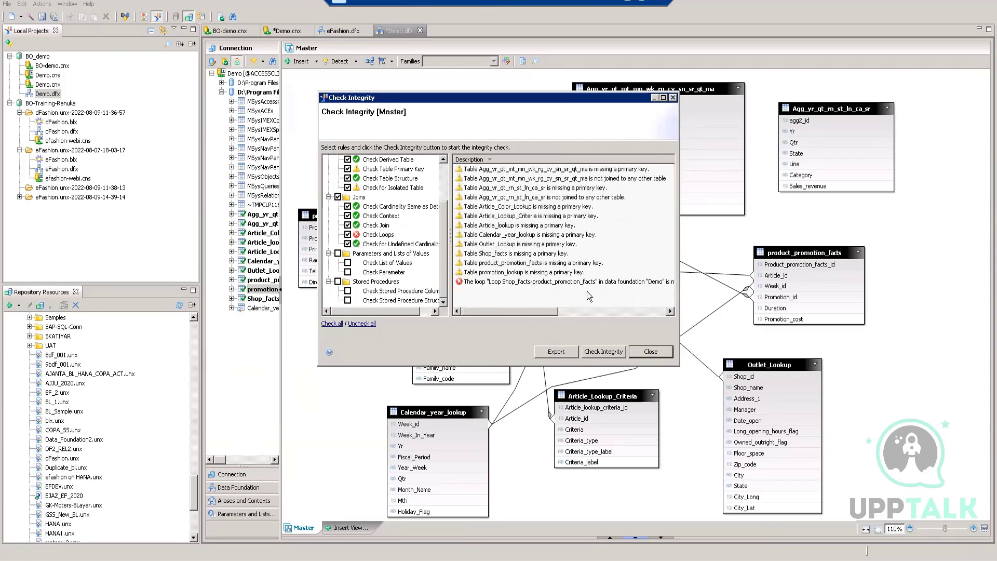
left_click(645, 352)
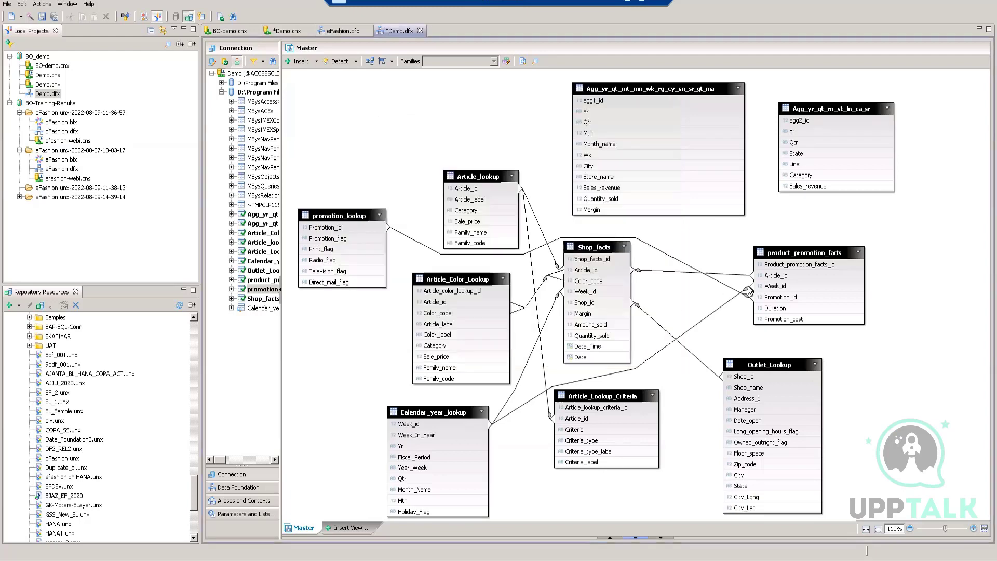
mouse_move(787, 251)
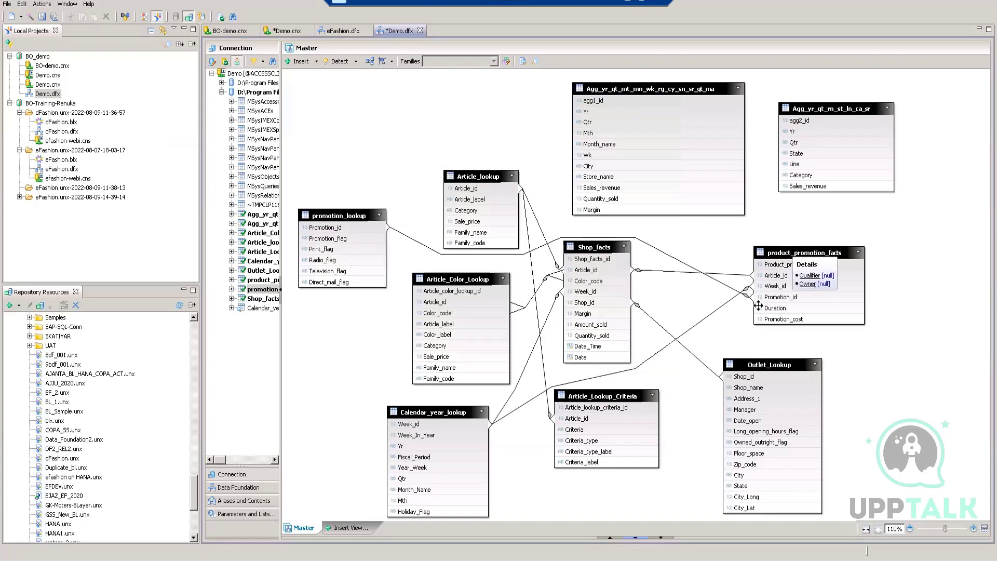
Create Alias_of_product_promotion_facts and position it beside the original product_promotion_facts table
right_click(784, 248)
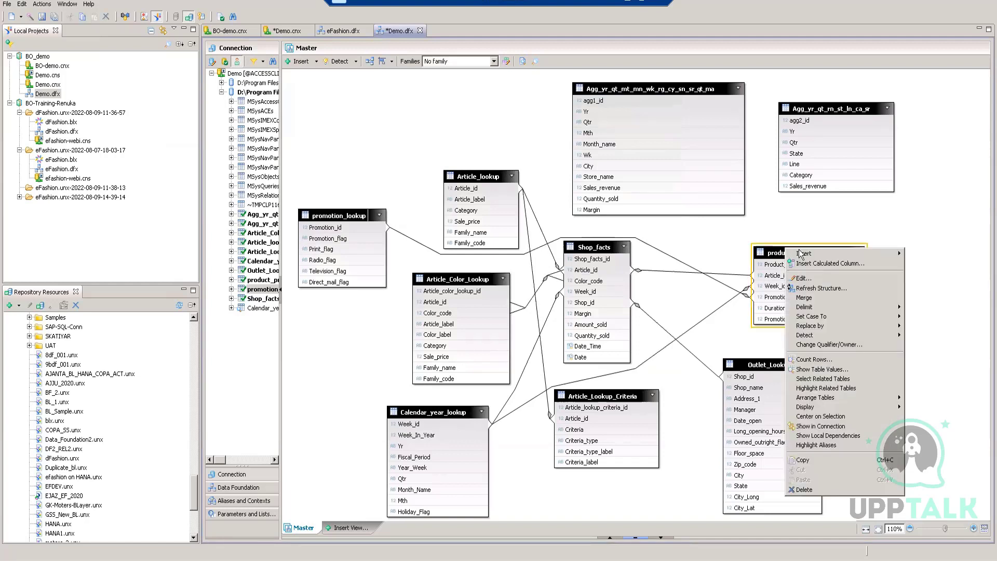
mouse_move(800, 253)
left_click(916, 255)
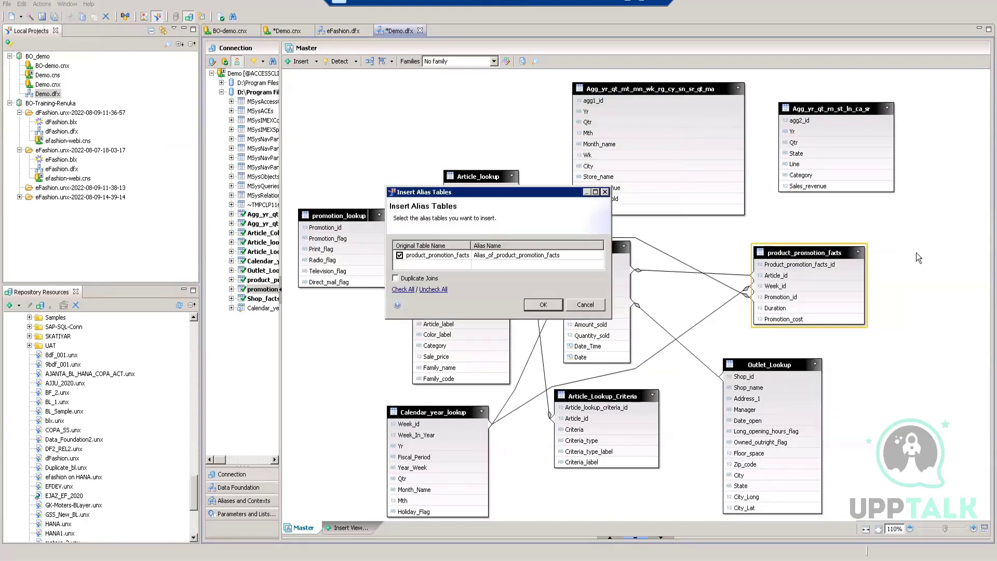
left_click(533, 304)
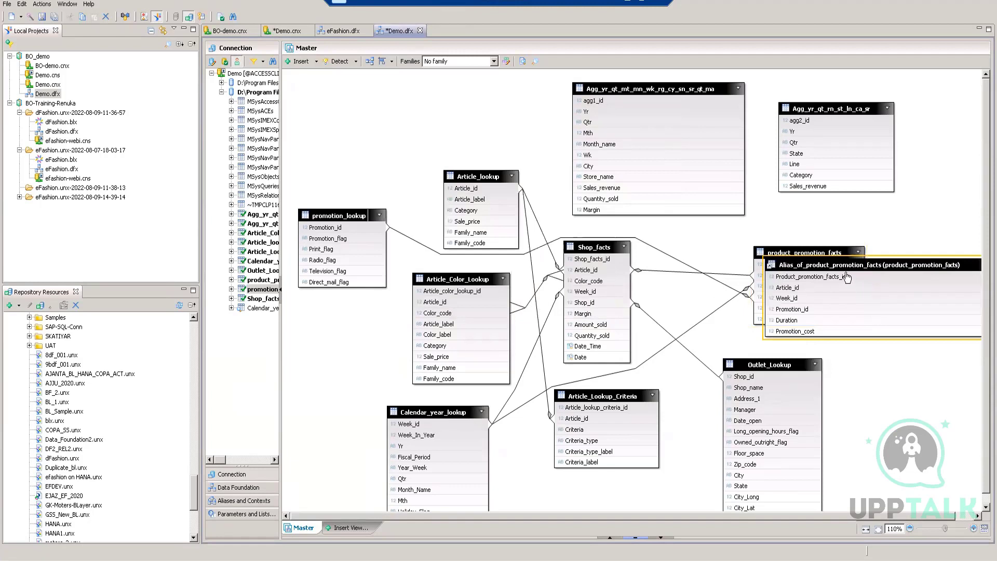
left_click_drag(844, 262, 863, 289)
left_click_drag(781, 244, 776, 232)
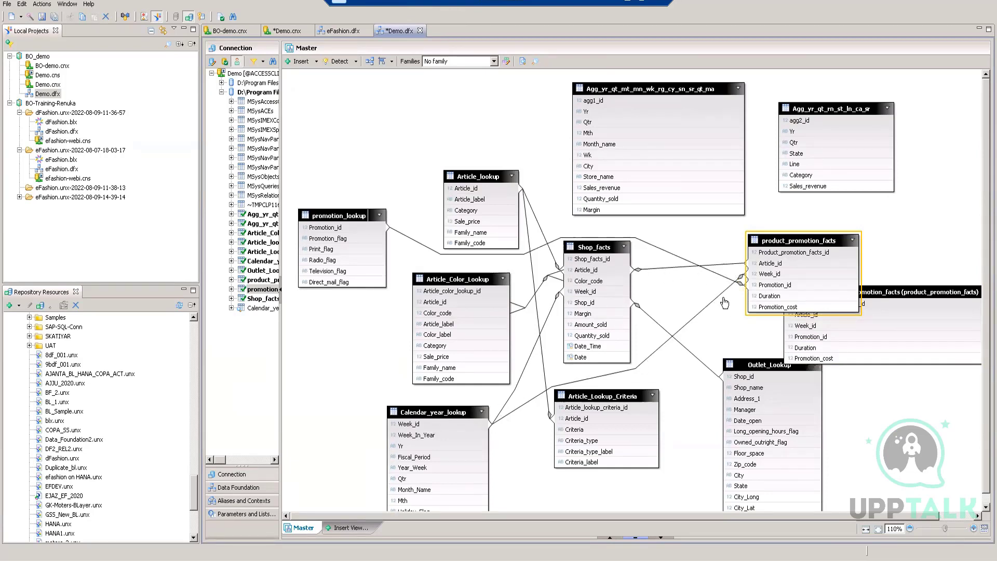
Join Calendar_year_lookup.Week_id to the alias table, deleting the old product_promotion_facts Week_id join
mouse_move(493, 421)
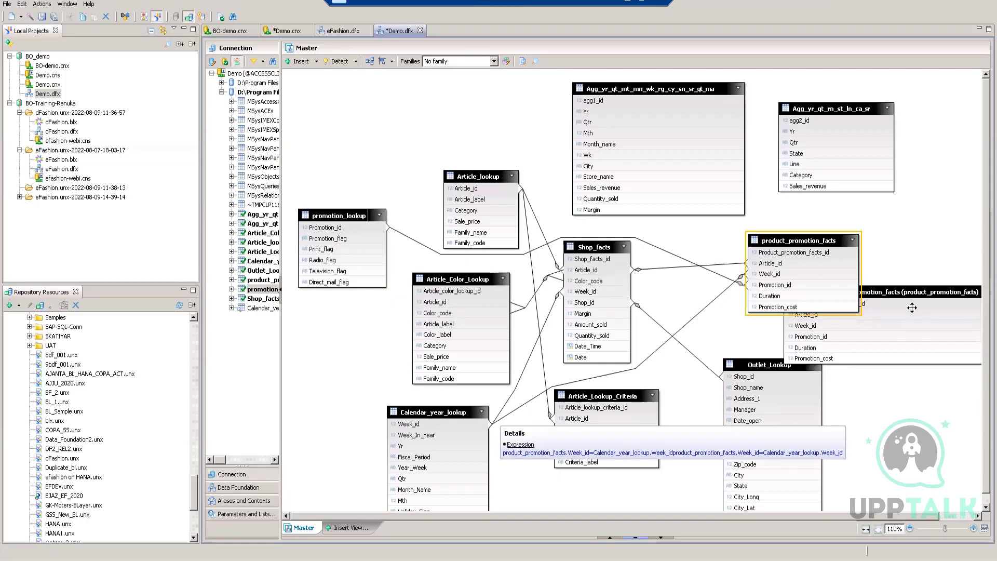
left_click_drag(909, 308, 918, 339)
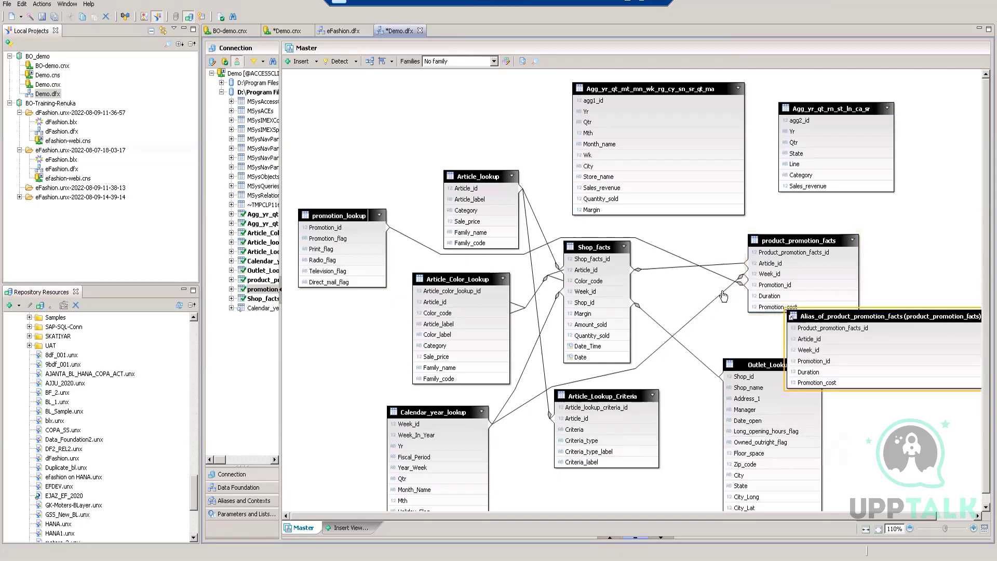
left_click_drag(488, 424, 618, 389)
left_click_drag(790, 352, 790, 352)
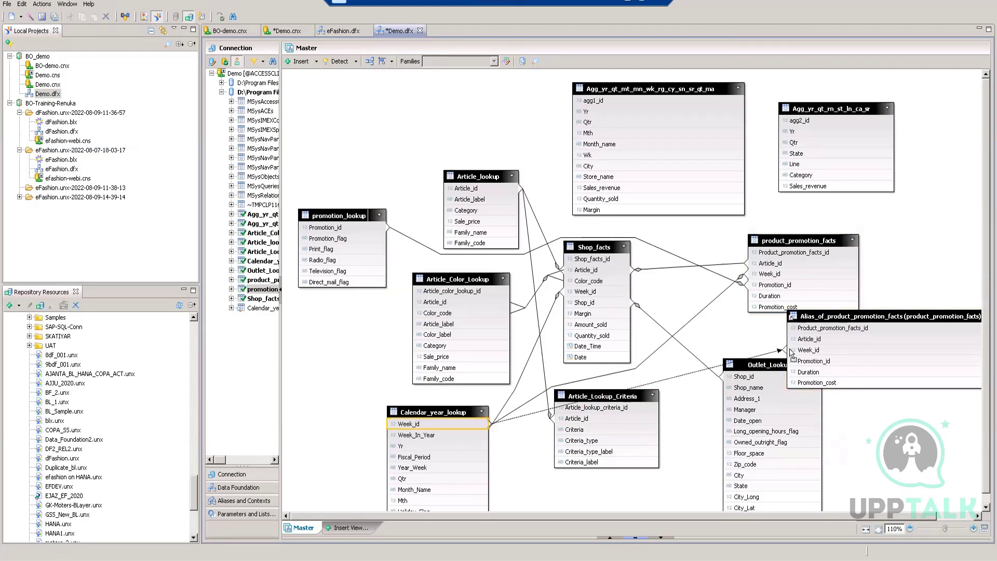
left_click(711, 307)
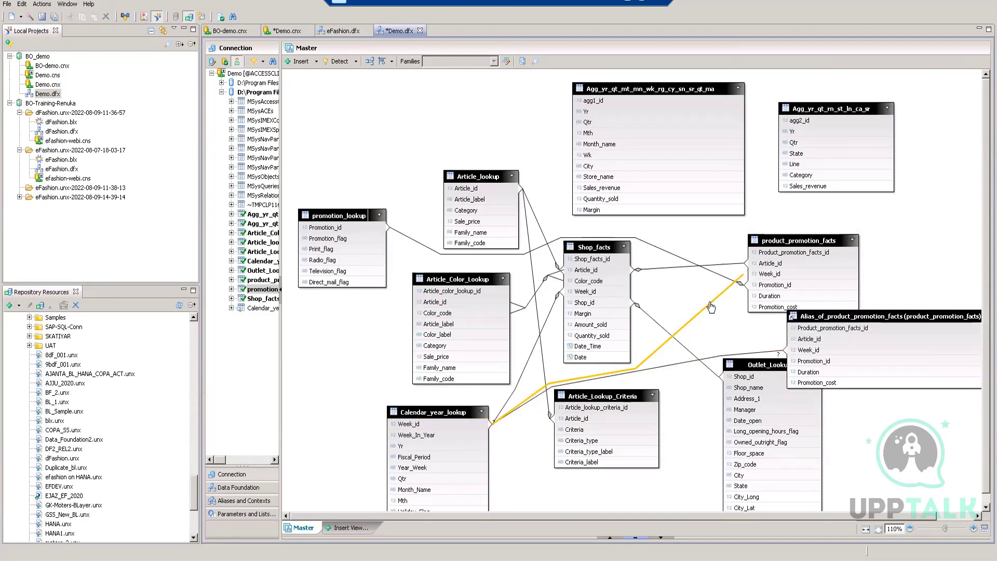
key("Delete")
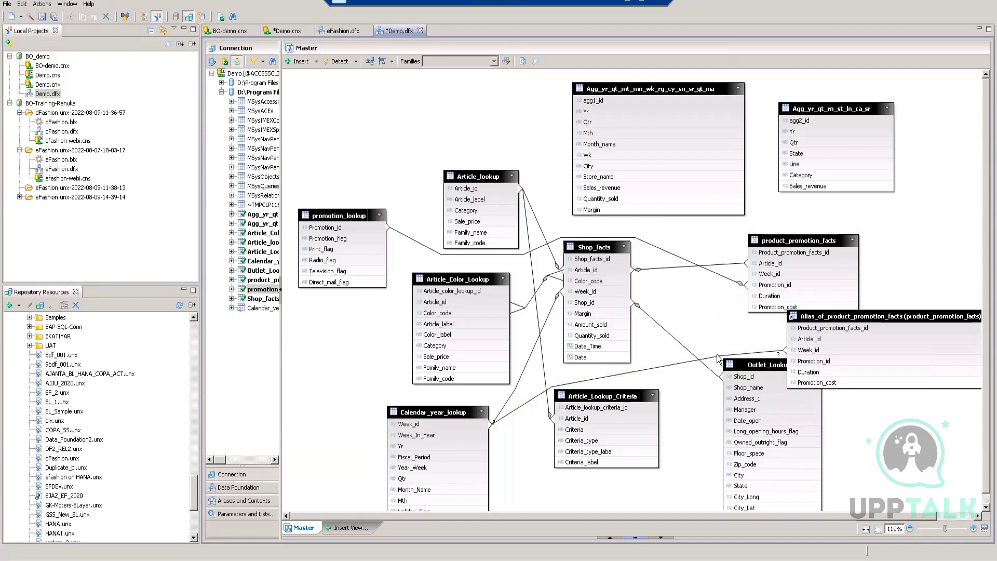
Give the alias Week_id join a detected 1,n cardinality and start Check Integrity
double_click(717, 357)
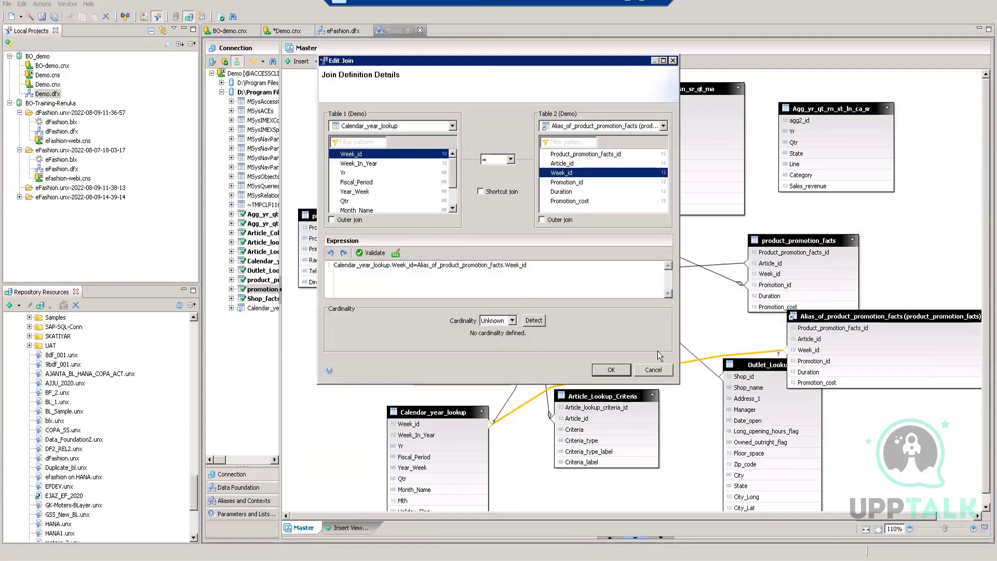
left_click(534, 321)
left_click(605, 370)
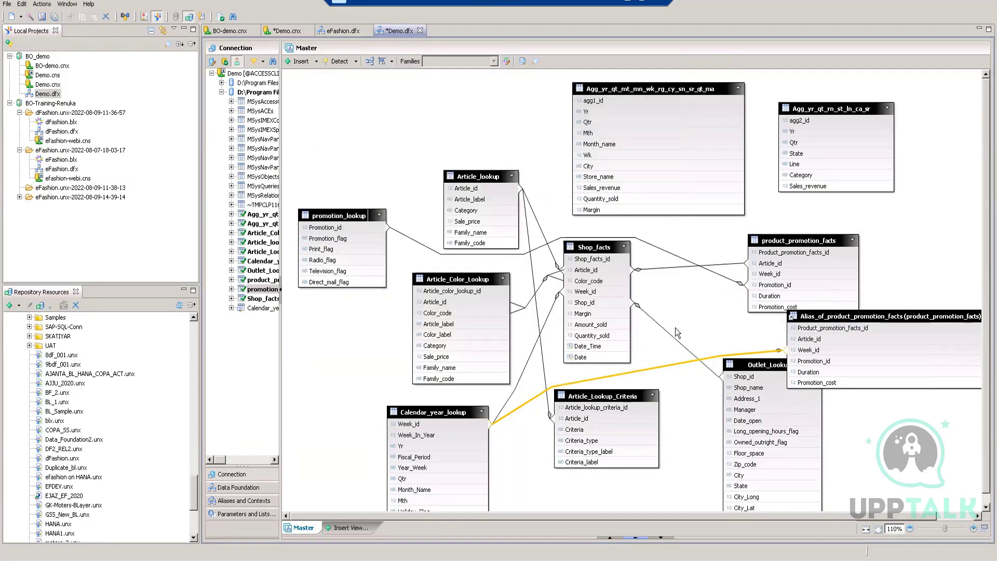
left_click(220, 16)
Check the Week_id join against all three join integrity rules and close the results
left_click(337, 160)
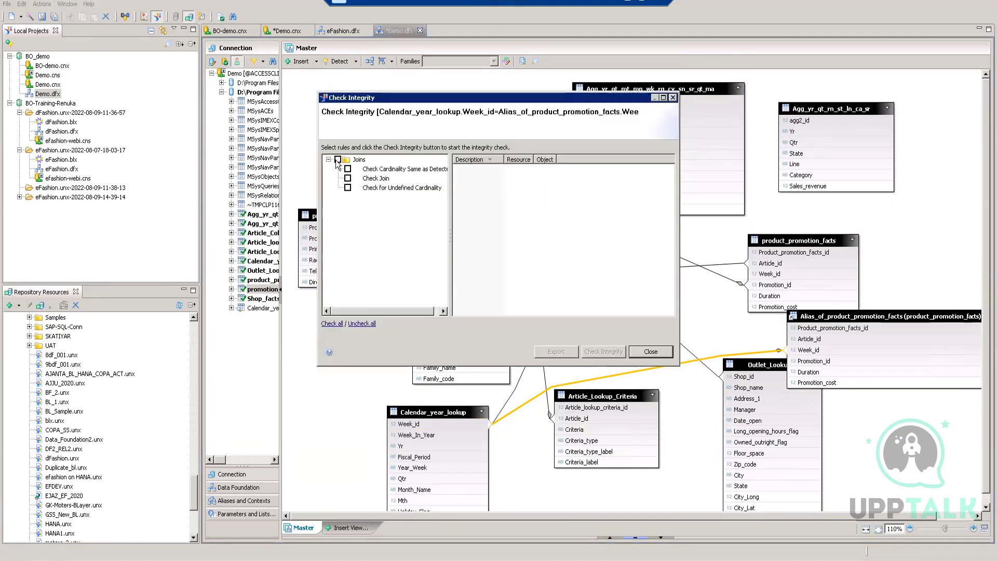
left_click(599, 350)
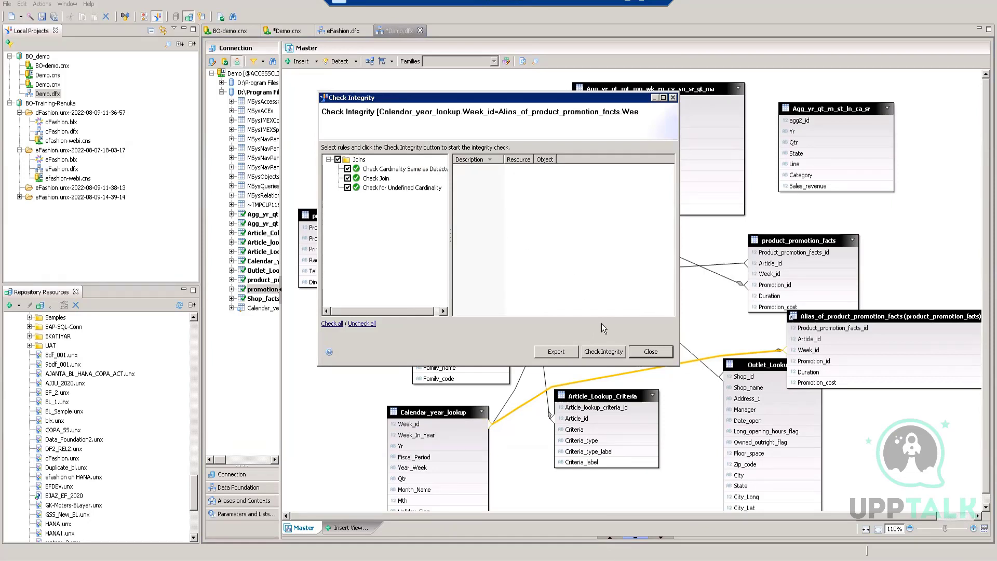
left_click(644, 352)
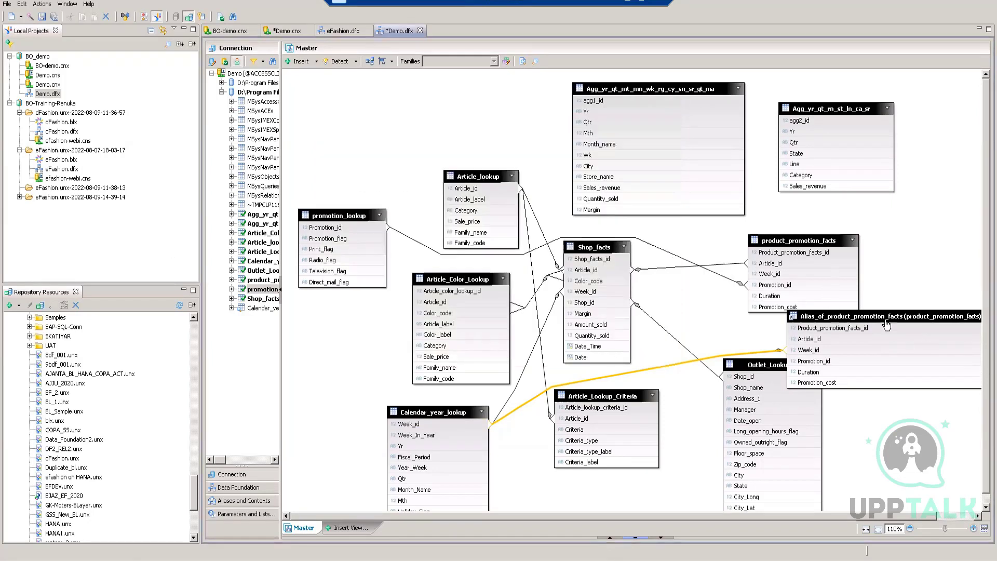
right_click(795, 241)
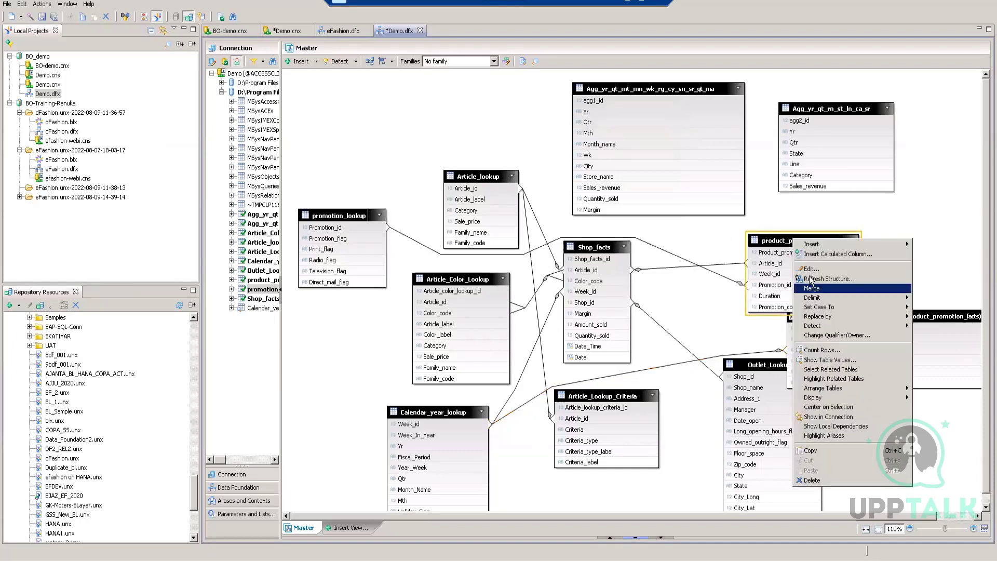
mouse_move(818, 243)
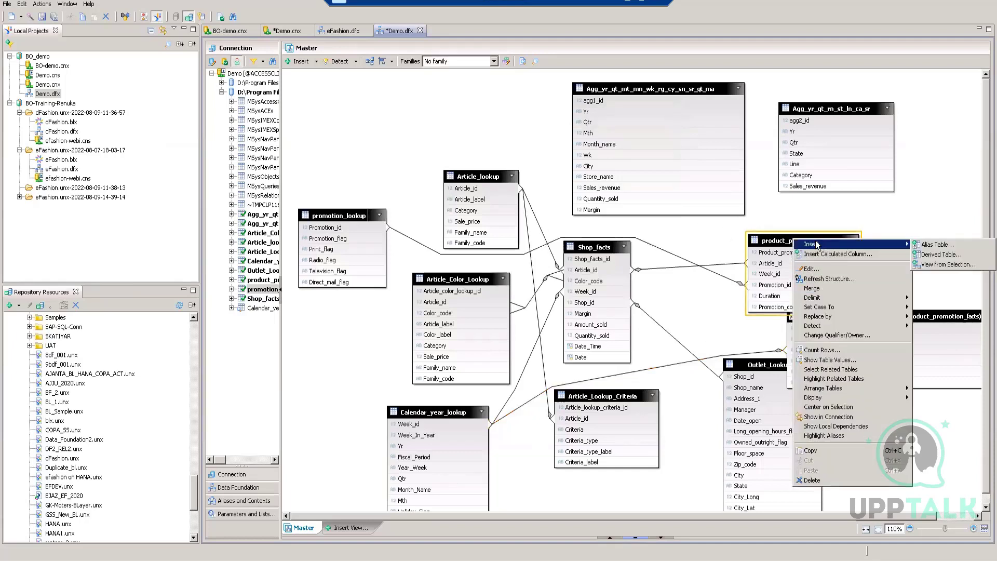
left_click(936, 244)
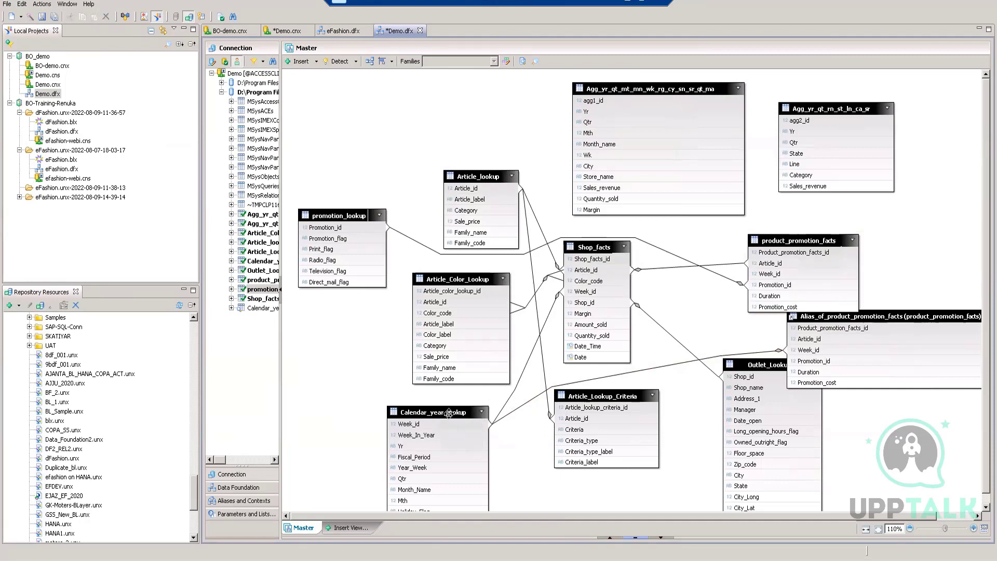
Browse the Parameters and Lists, Aliases and Contexts, and Data Foundation outline panes
mouse_move(815, 239)
left_click(238, 516)
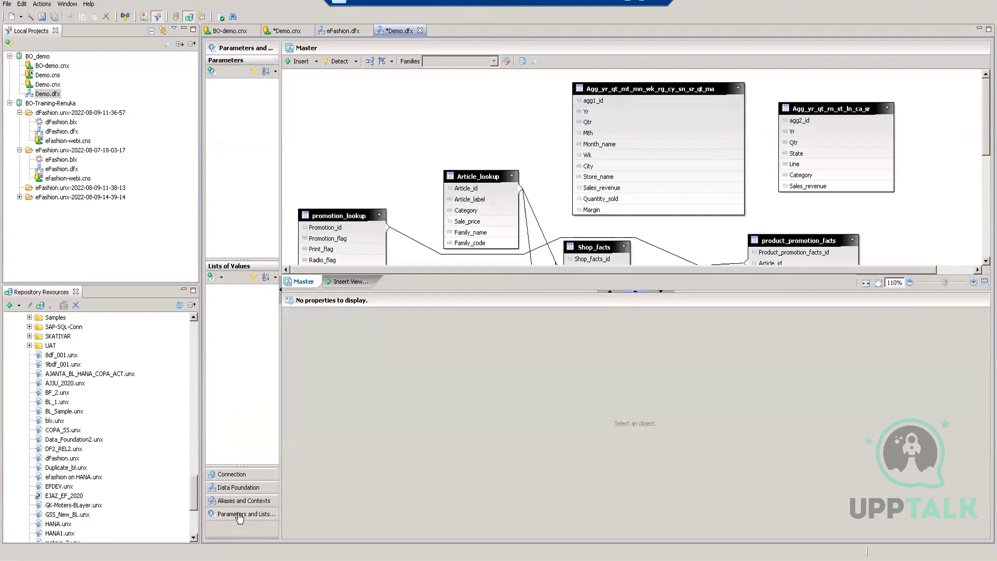
left_click(242, 502)
left_click(240, 488)
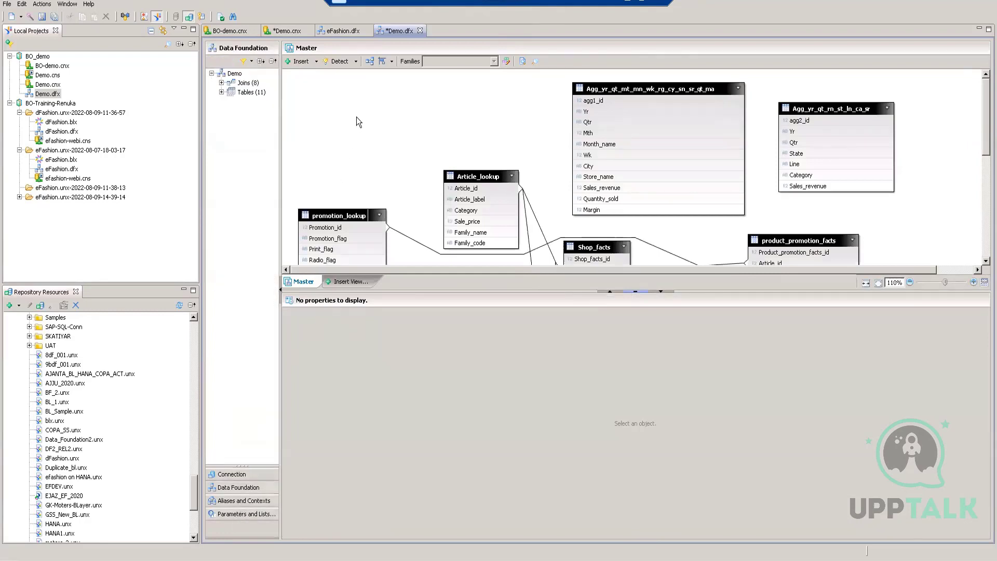
Expand the diagram to full height and inspect the aggregate tables, including Agg_yr_qt_rn_st_ln_ca_sr
left_click(661, 293)
mouse_move(558, 266)
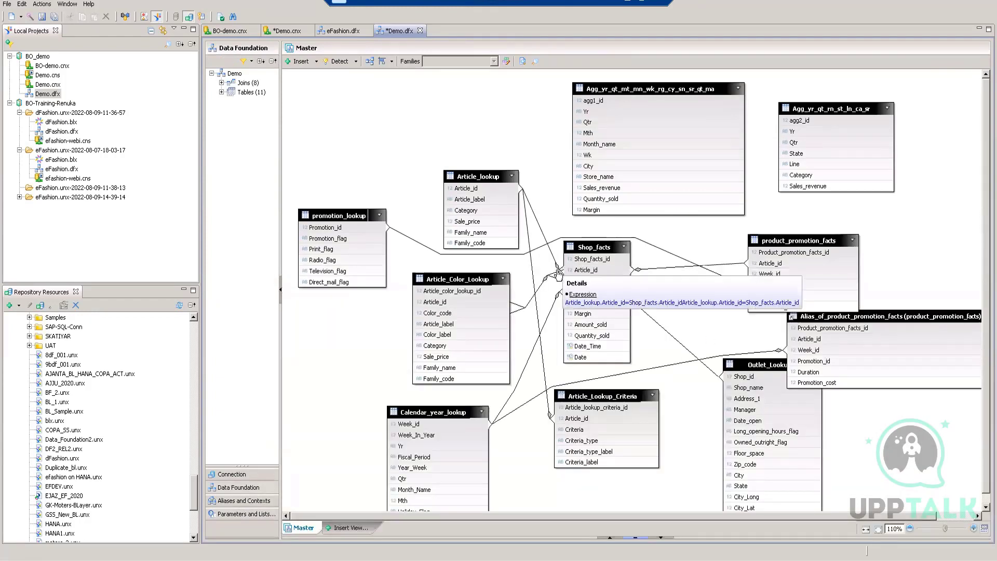
left_click(639, 89)
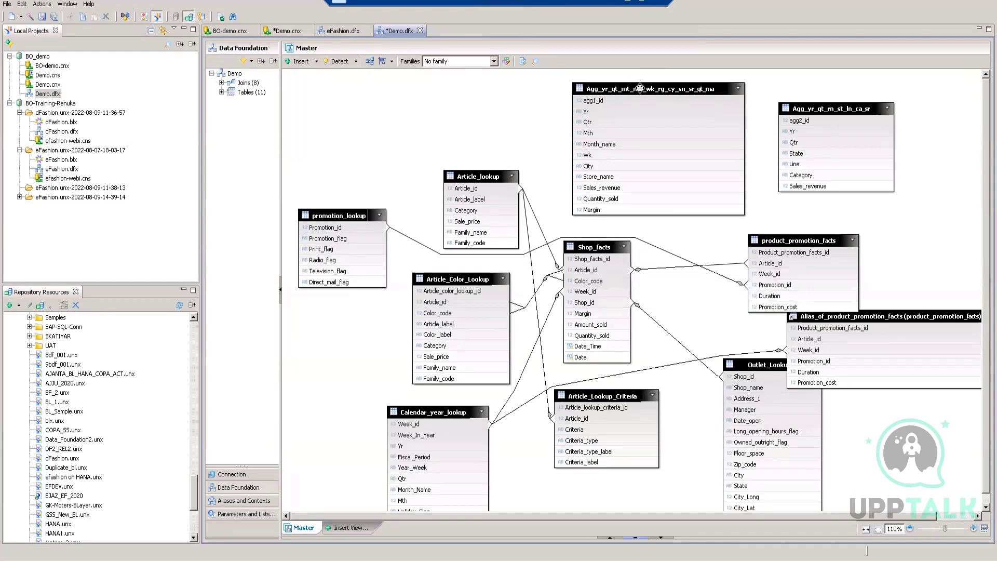
left_click(830, 104)
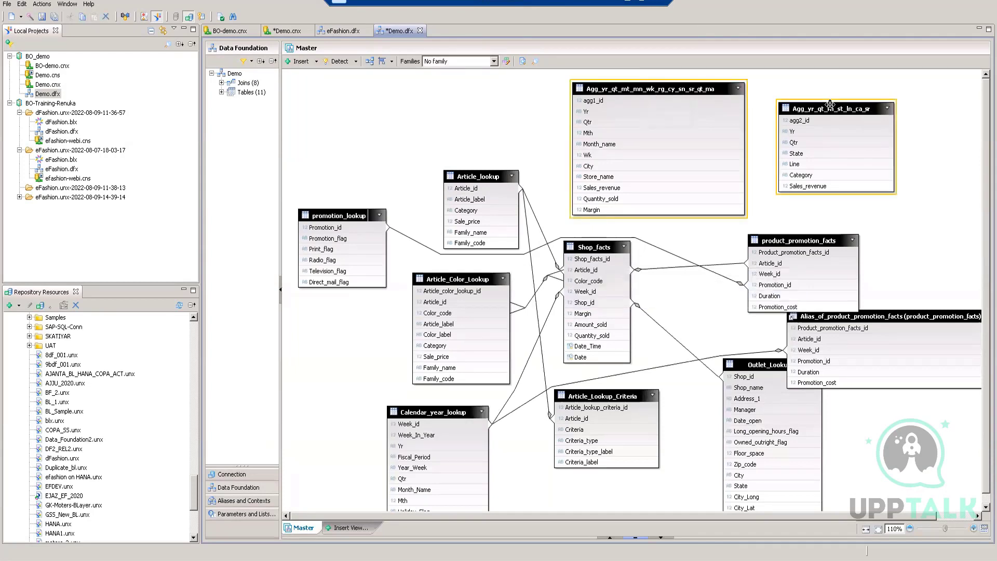
left_click(954, 119)
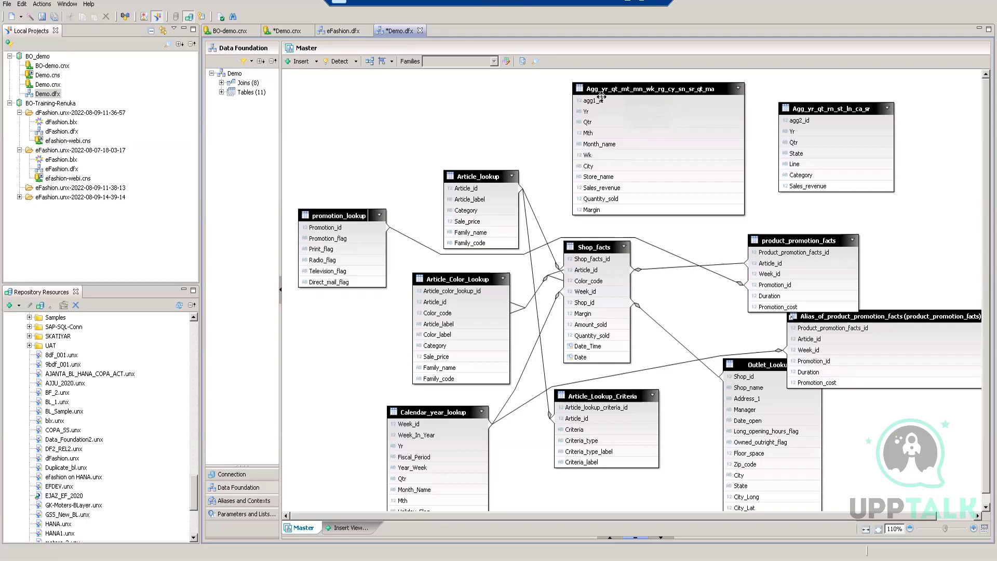
mouse_move(638, 105)
mouse_move(637, 84)
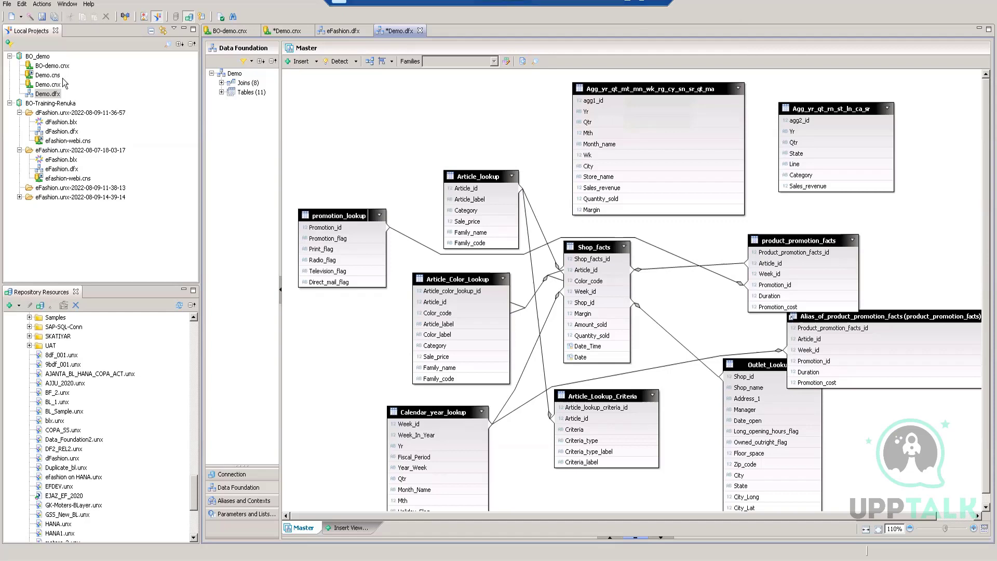
Open eFashion.blx and show the Sales revenue measure's SELECT expression in SQL Assistant
left_click(70, 160)
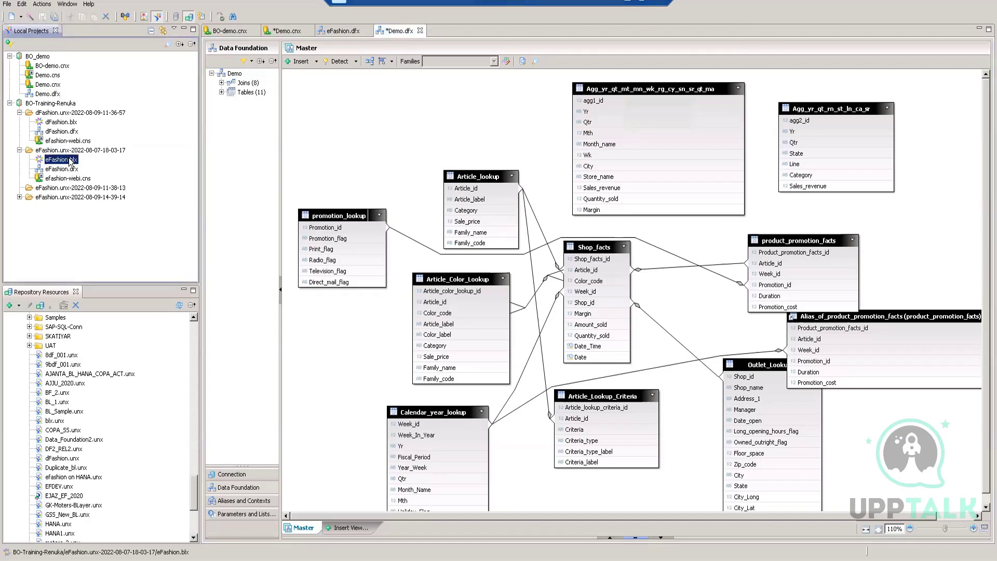
double_click(69, 160)
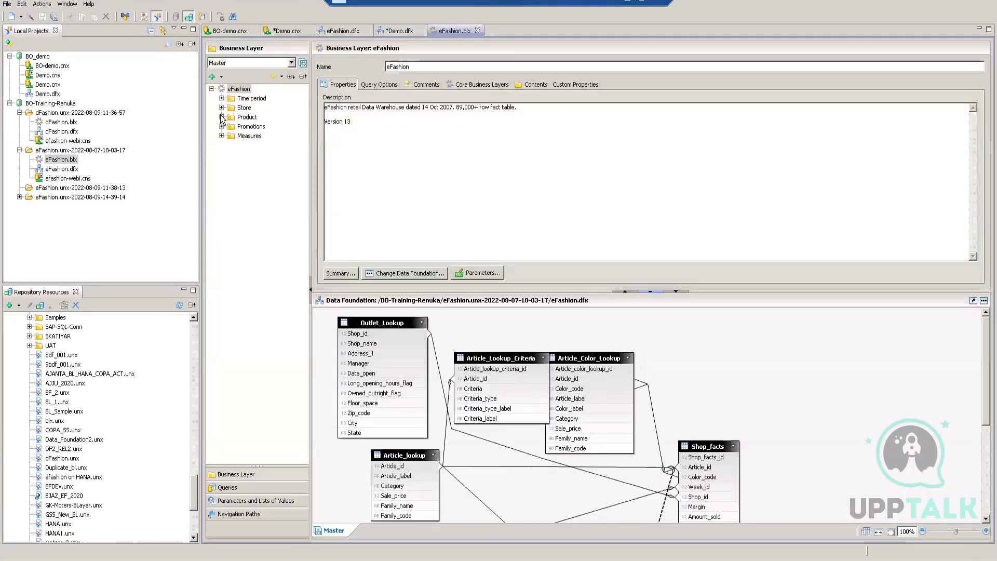
left_click(221, 136)
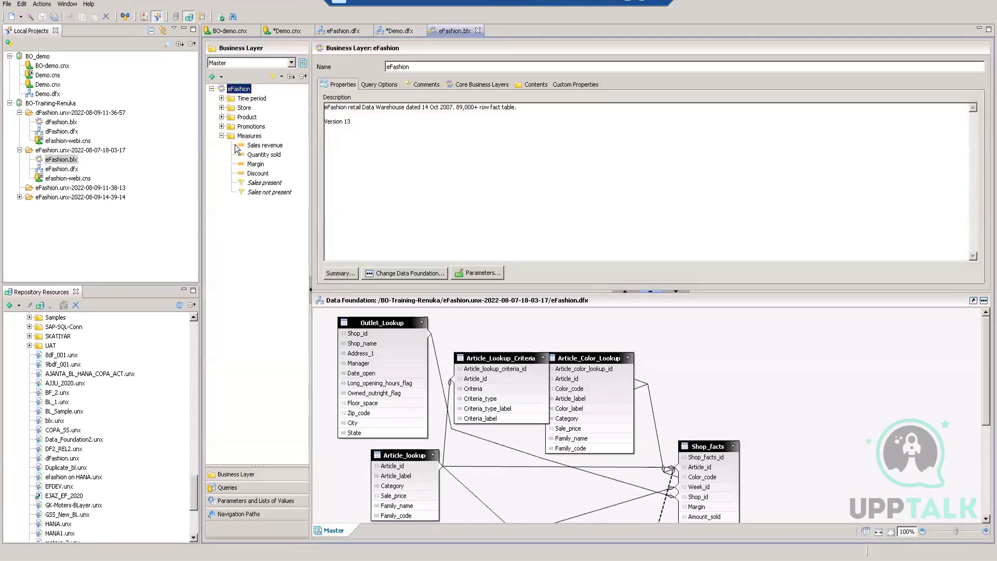
left_click(262, 146)
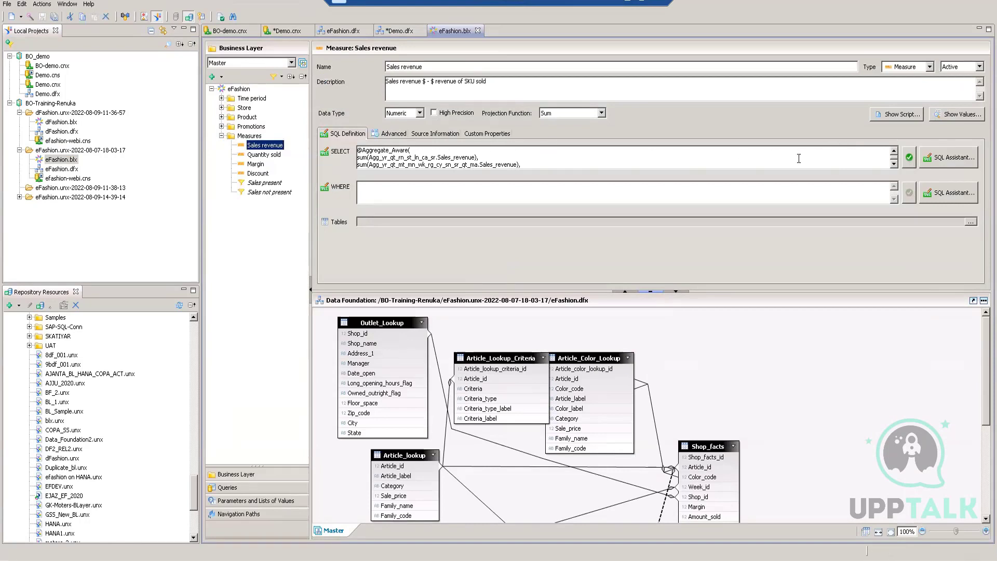
left_click(951, 159)
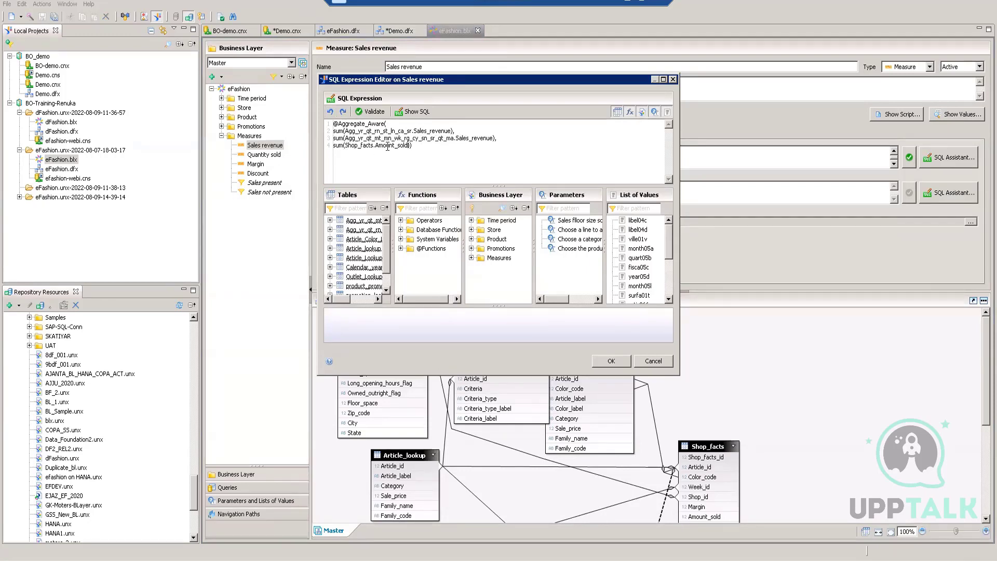
left_click_drag(409, 147, 345, 149)
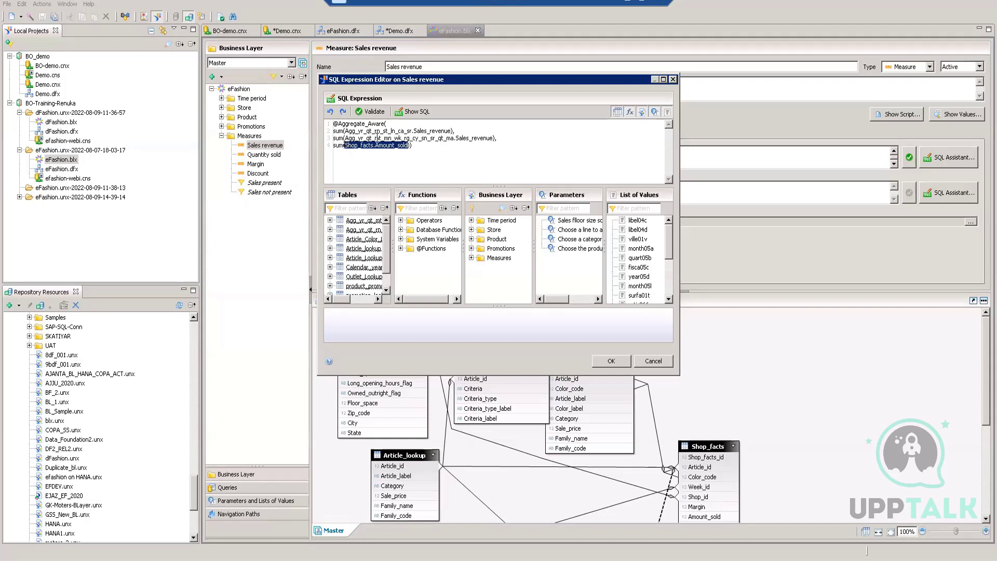
left_click(453, 130)
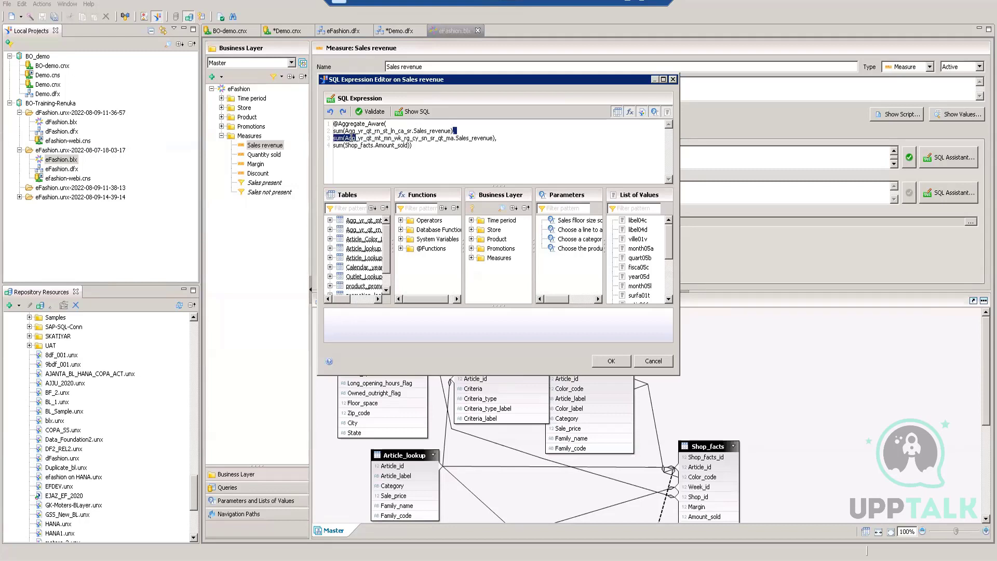
left_click(333, 131, "shift")
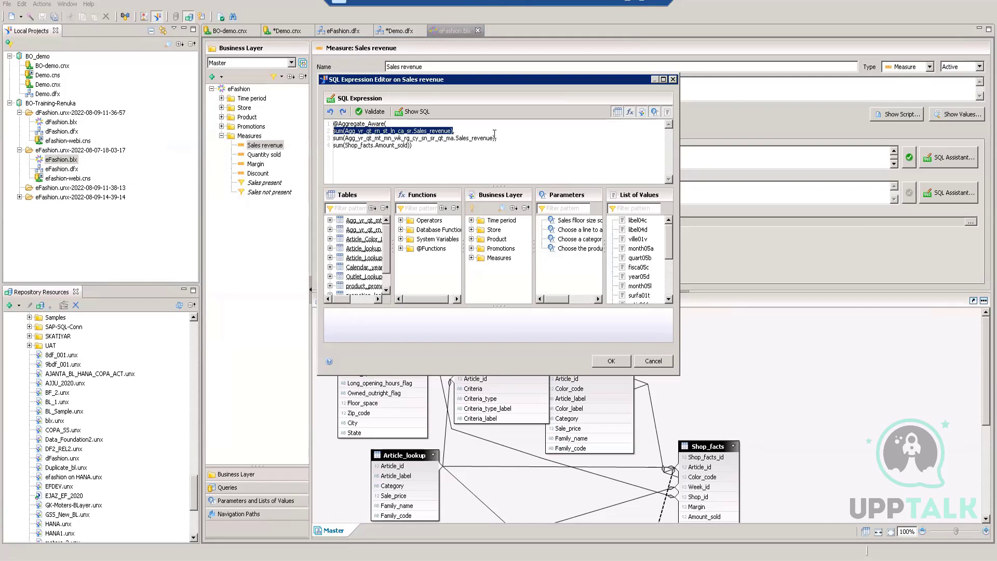
left_click(430, 146)
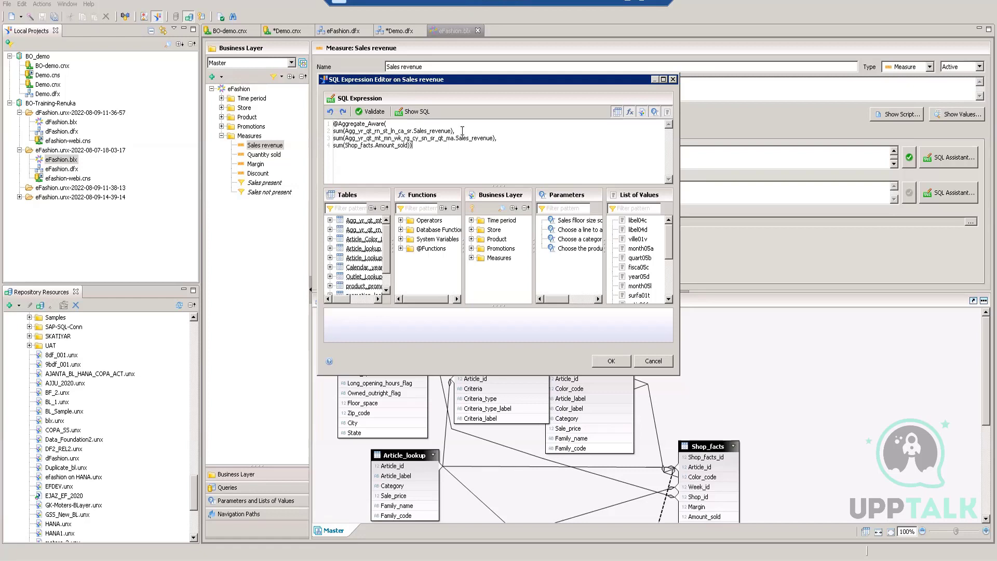
mouse_move(334, 124)
left_mouse_down()
mouse_move(455, 131)
mouse_move(333, 133)
left_mouse_up()
left_click_drag(412, 146, 331, 146)
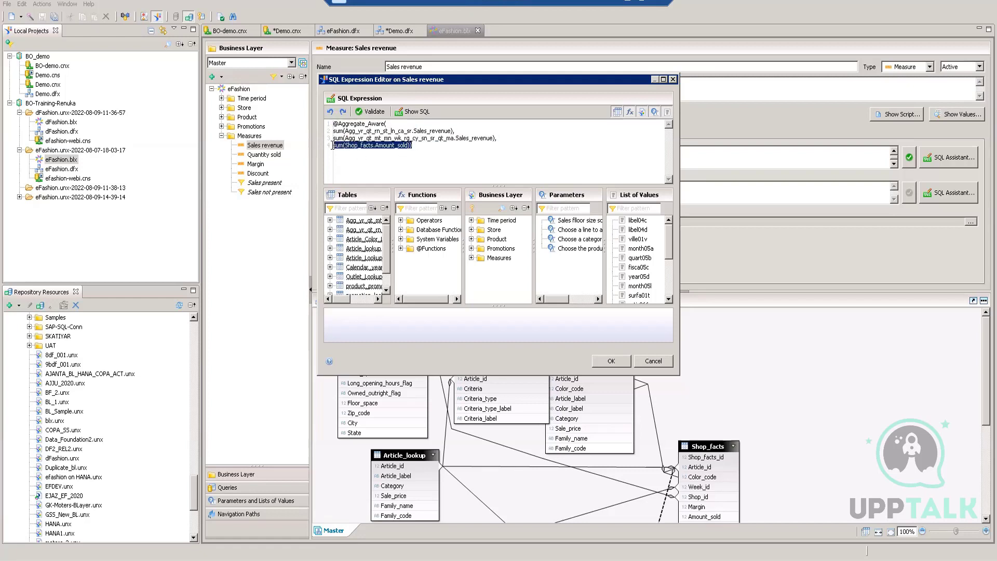
left_click(419, 146)
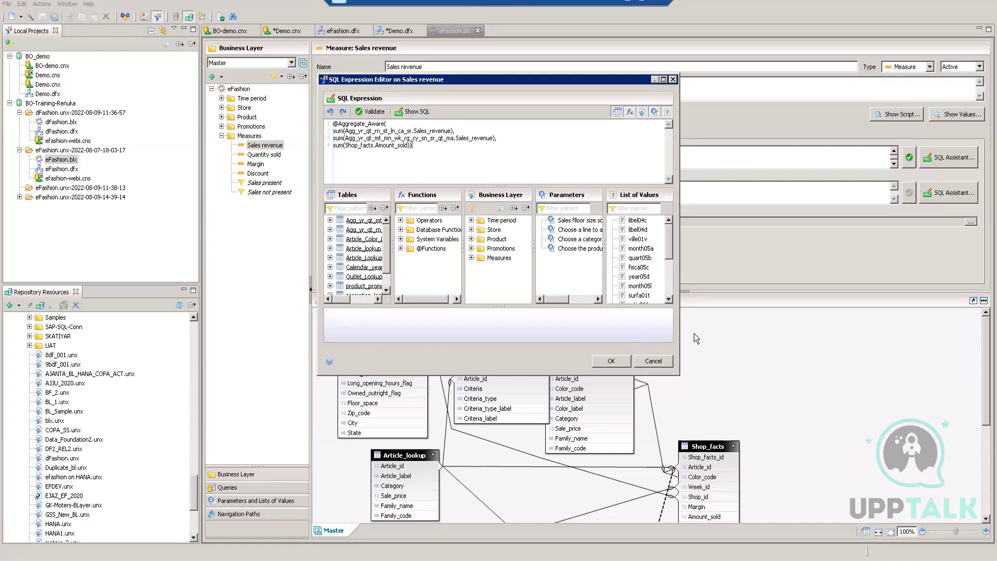
left_click(668, 362)
Check the Quantity sold measure's SQL expression without changes, then collapse the Measures folder
left_click(265, 155)
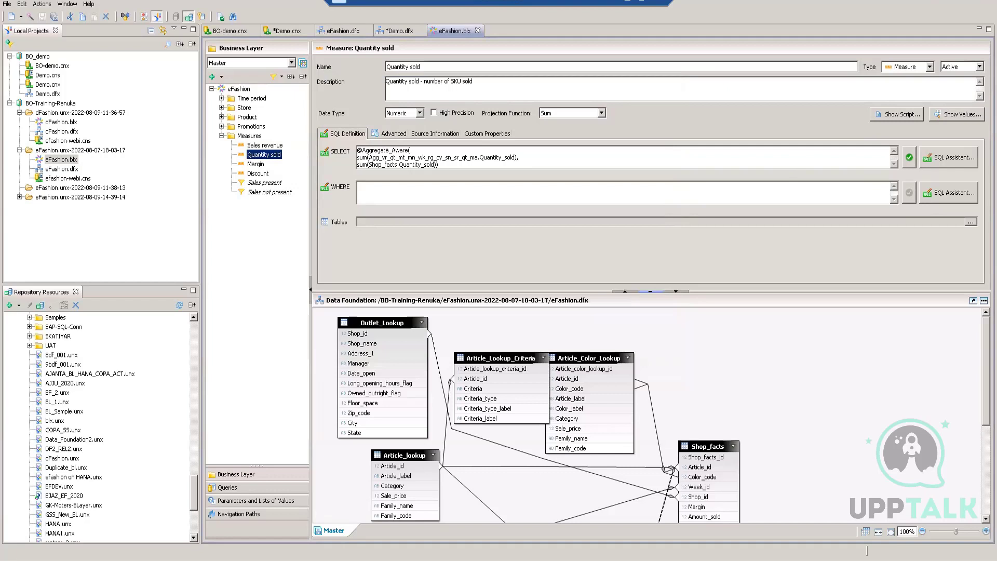
left_click(950, 158)
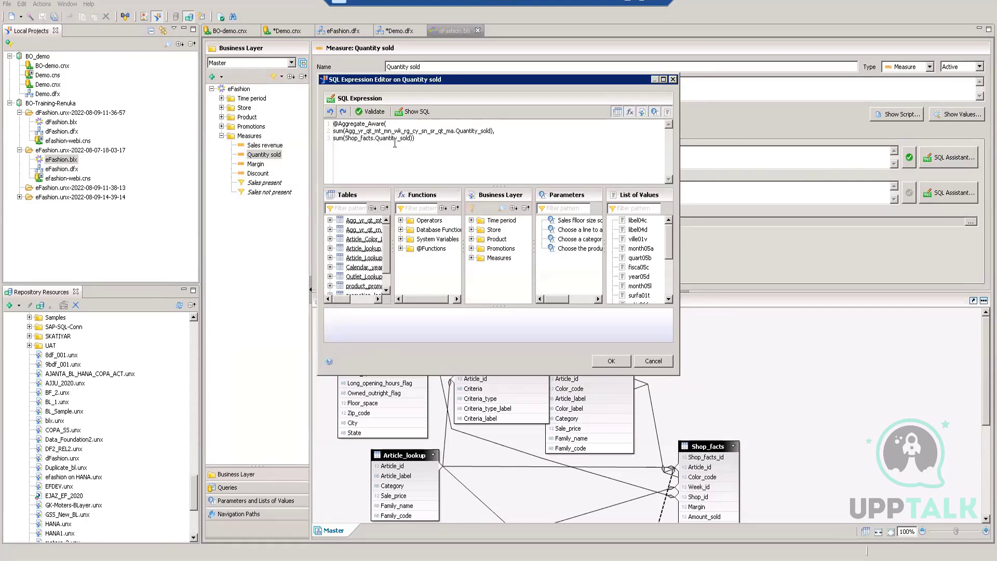
left_click(653, 361)
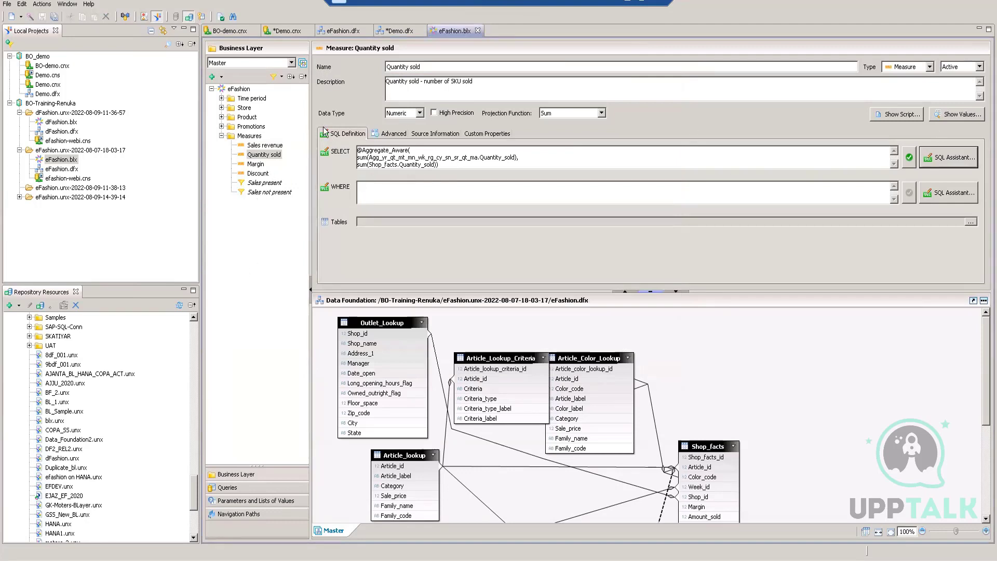
left_click(221, 136)
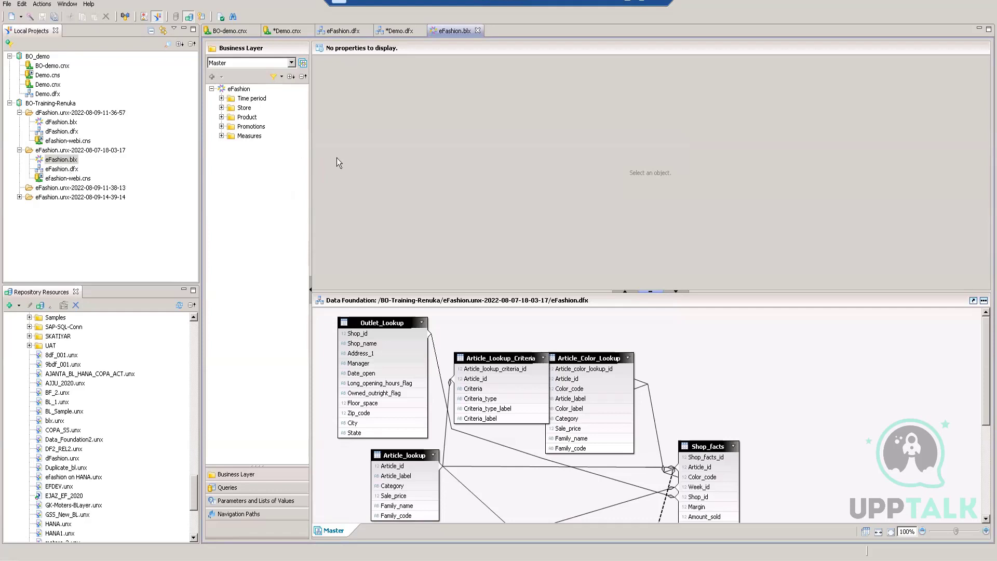
Add a new attribute named year-name beneath the Year object in Time period
left_click(221, 99)
left_click(253, 107)
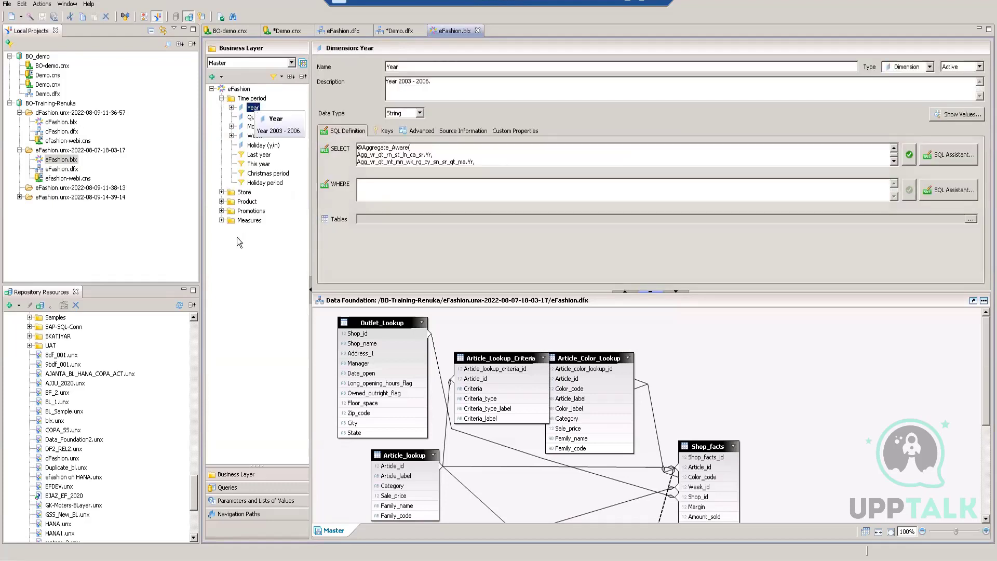
right_click(223, 248)
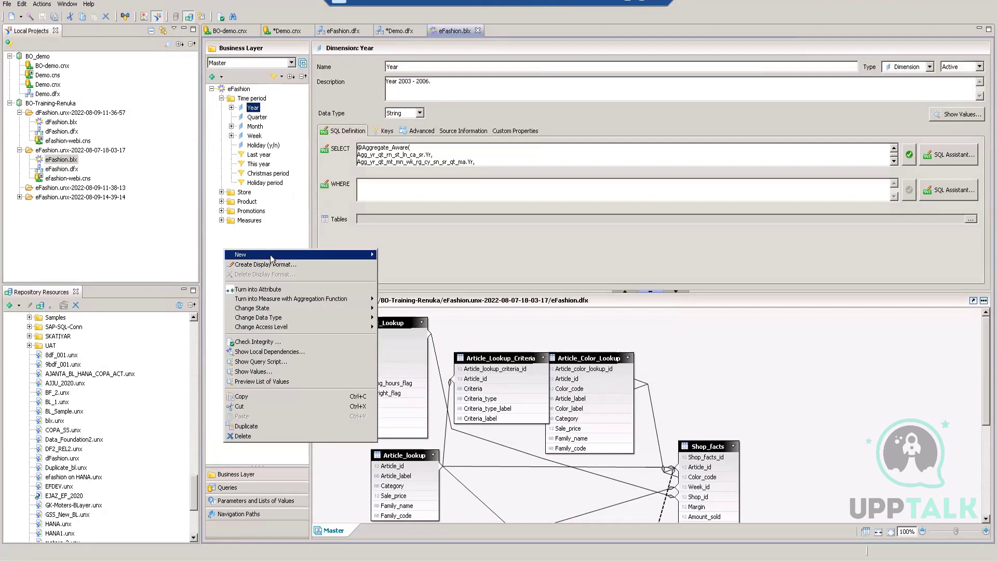
mouse_move(271, 258)
left_click(387, 257)
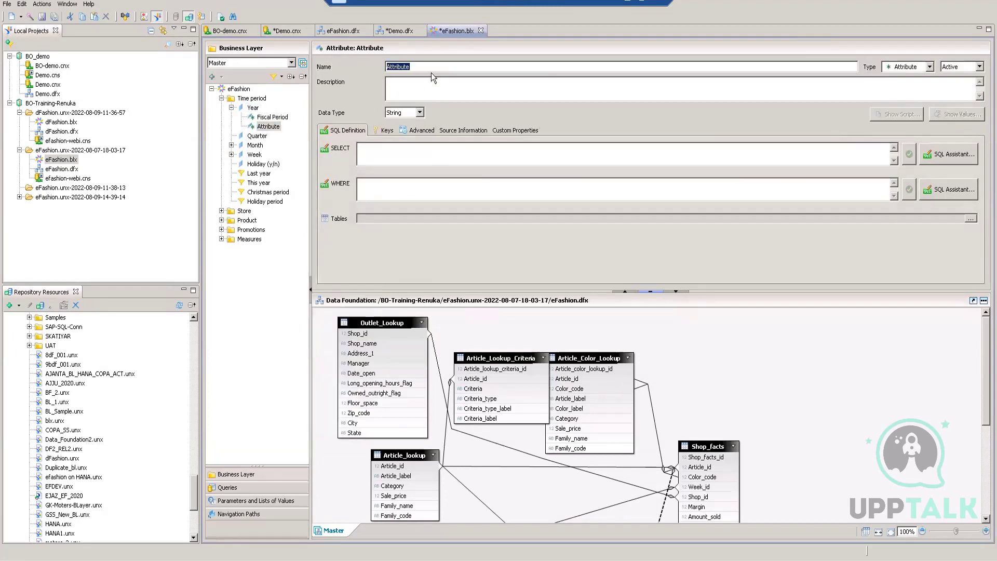
type("year-name")
left_click(611, 78)
Change the year-name object's type to Dimension
left_click(929, 68)
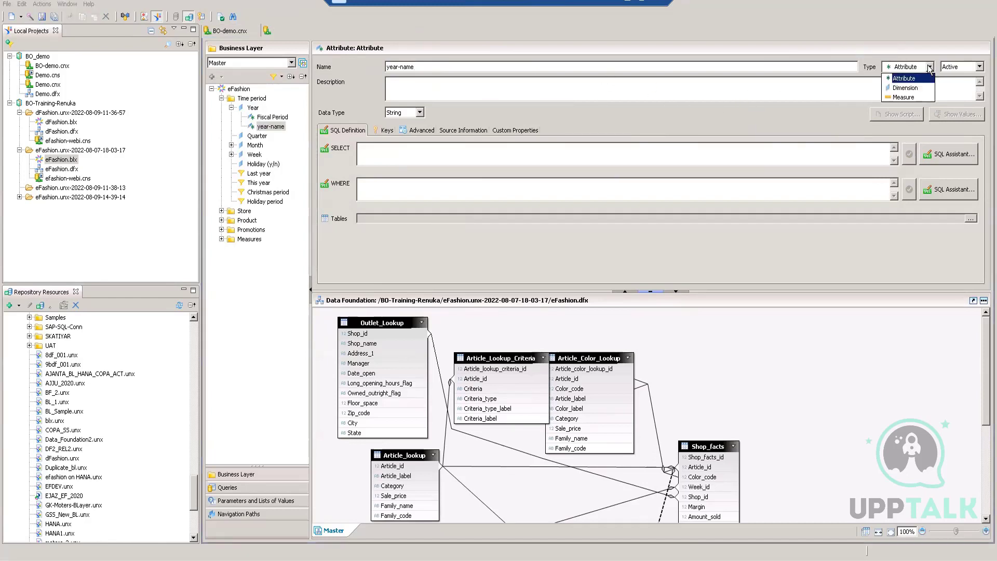
left_click(909, 92)
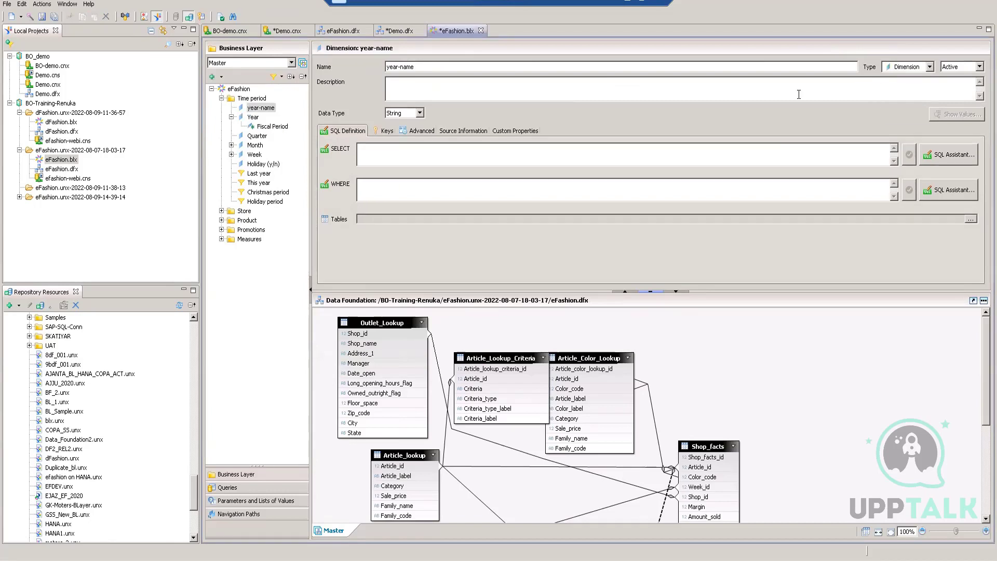
left_click(929, 67)
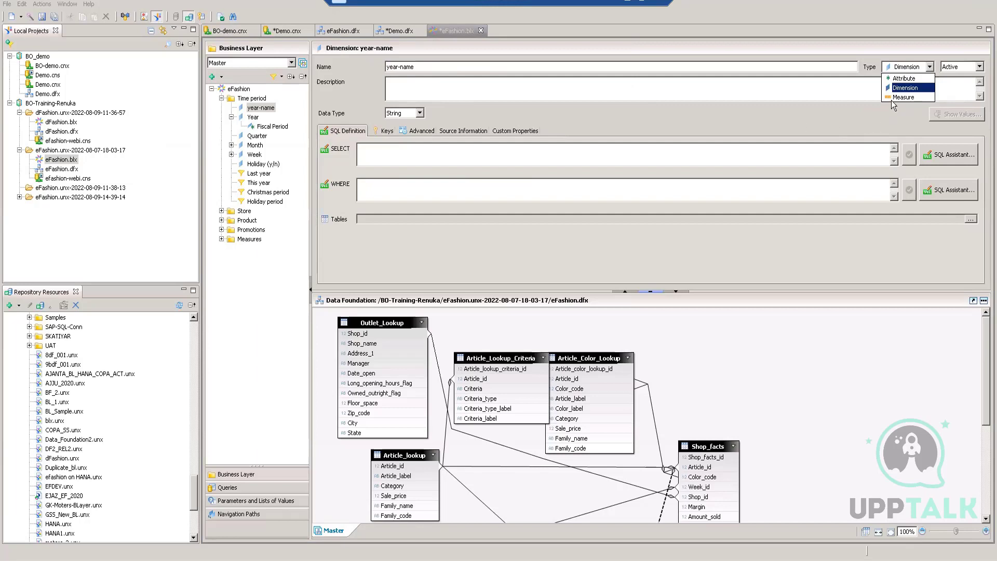
left_click(905, 89)
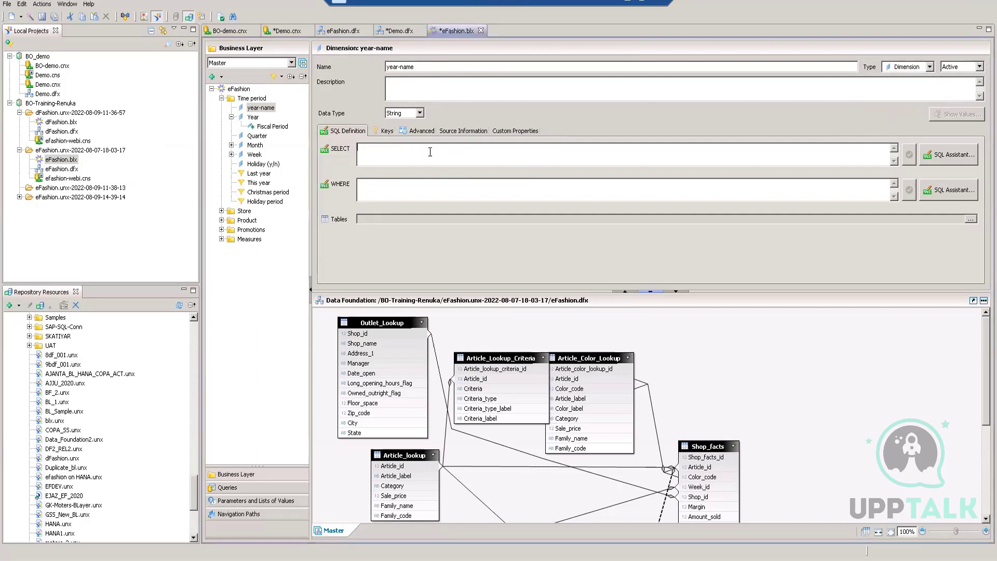
left_click(946, 156)
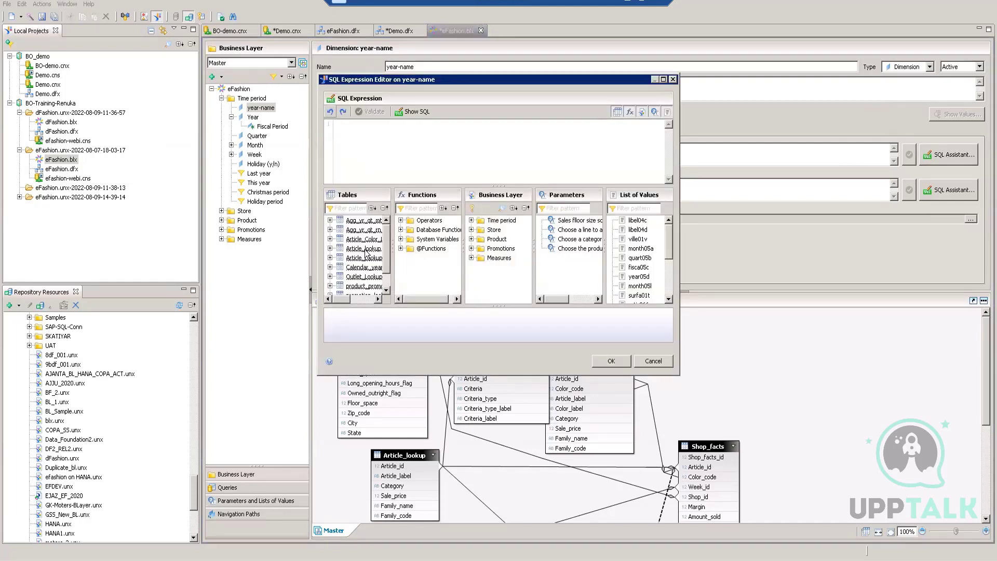
left_click(339, 278)
left_click(330, 267)
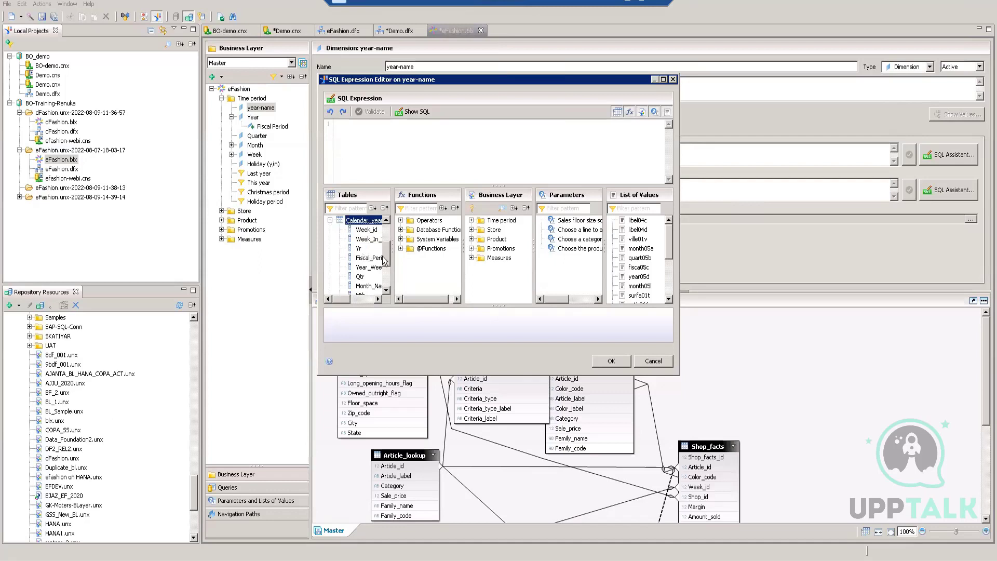
double_click(359, 248)
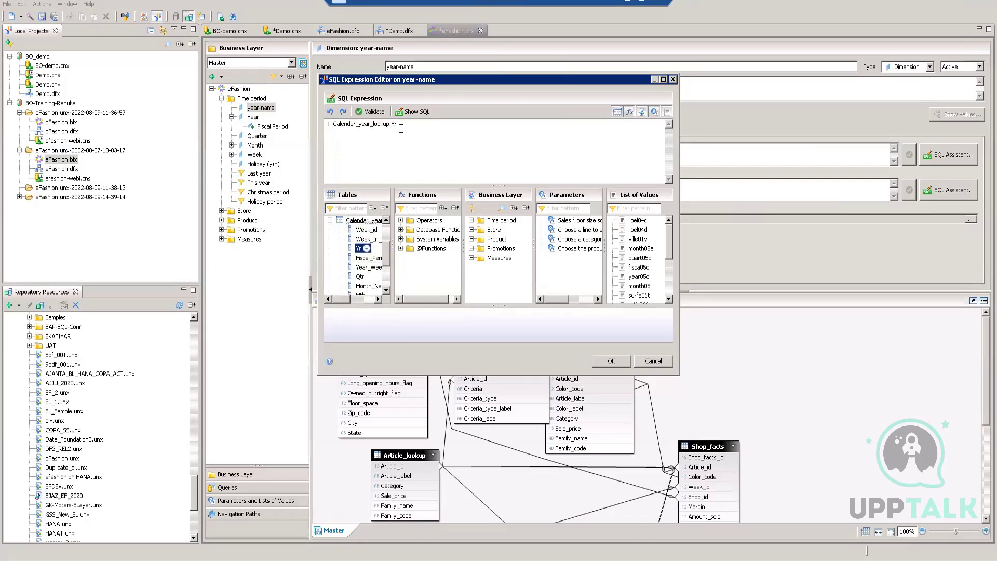
left_click(366, 112)
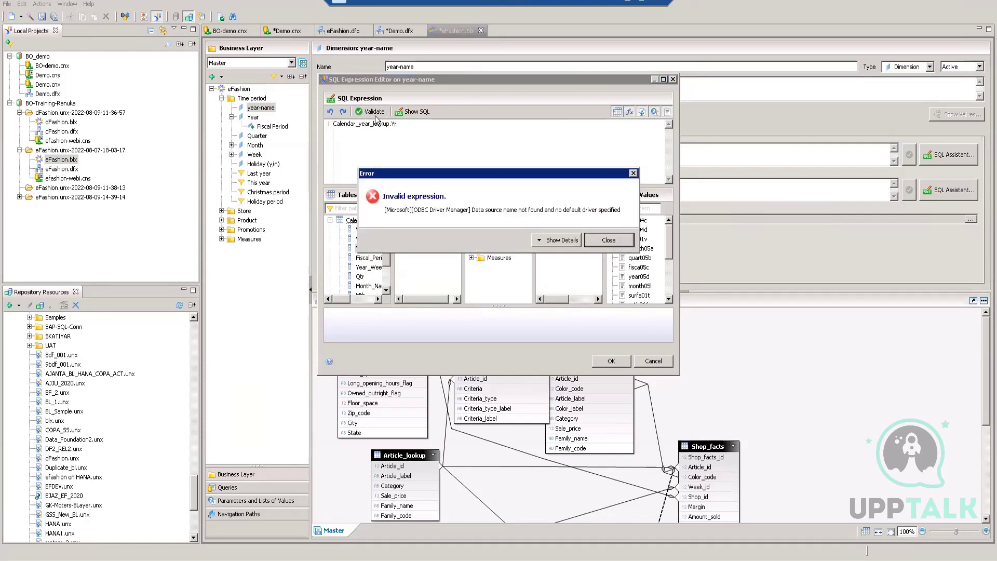
left_click(604, 241)
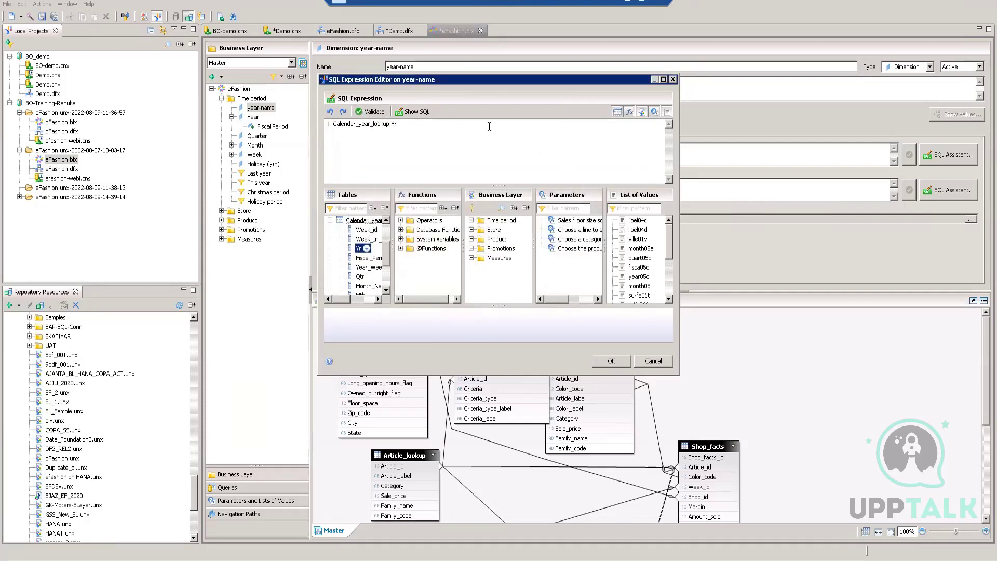
left_click(652, 362)
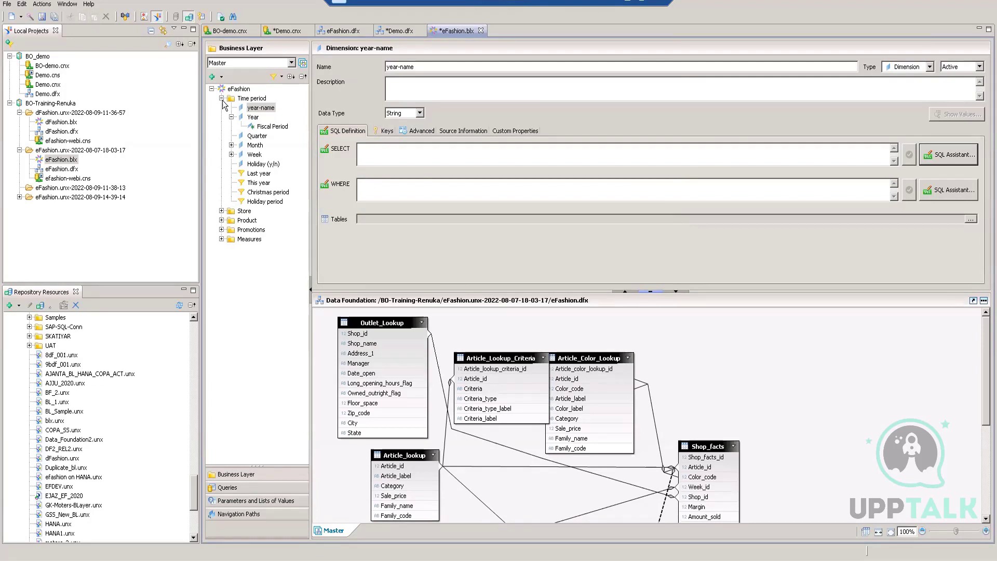
Collapse Time period and inspect the joins in the data foundation diagram
left_click(222, 99)
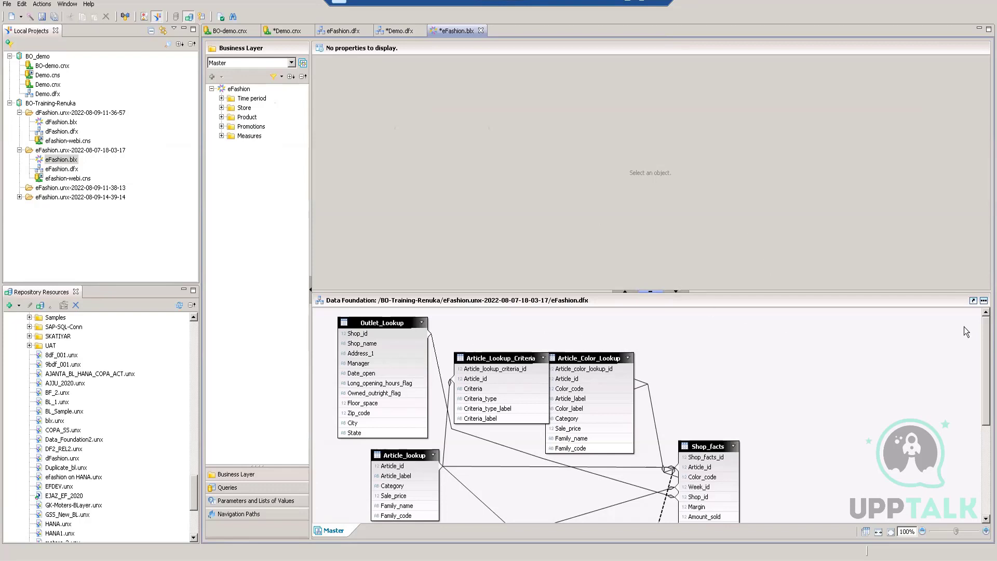
left_click_drag(987, 358, 988, 331)
mouse_move(433, 335)
mouse_move(441, 382)
Look at the Outlet_Lookup table's actions without choosing any, then select the dFashion business layer in Local Projects
right_click(394, 323)
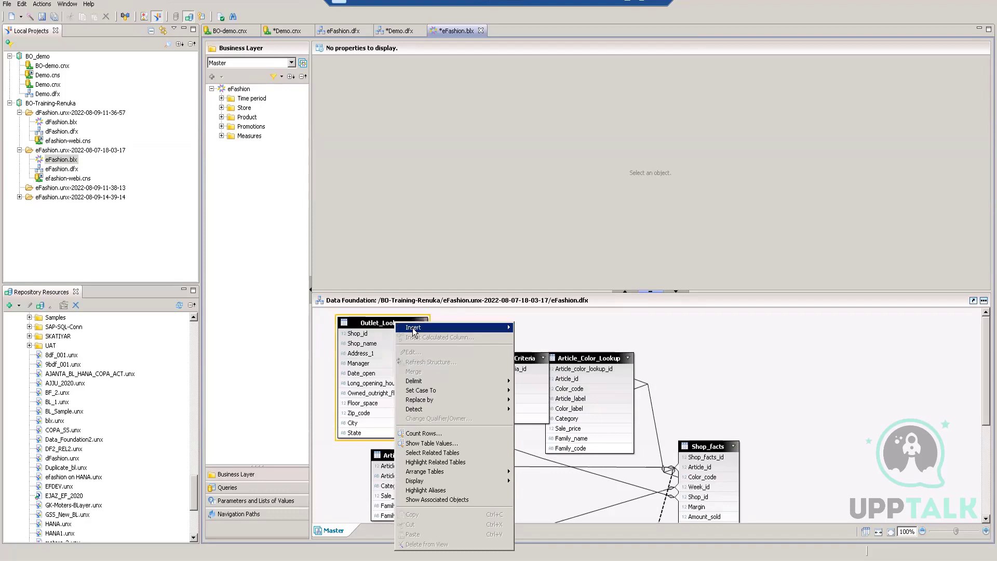
mouse_move(412, 328)
left_click(820, 343)
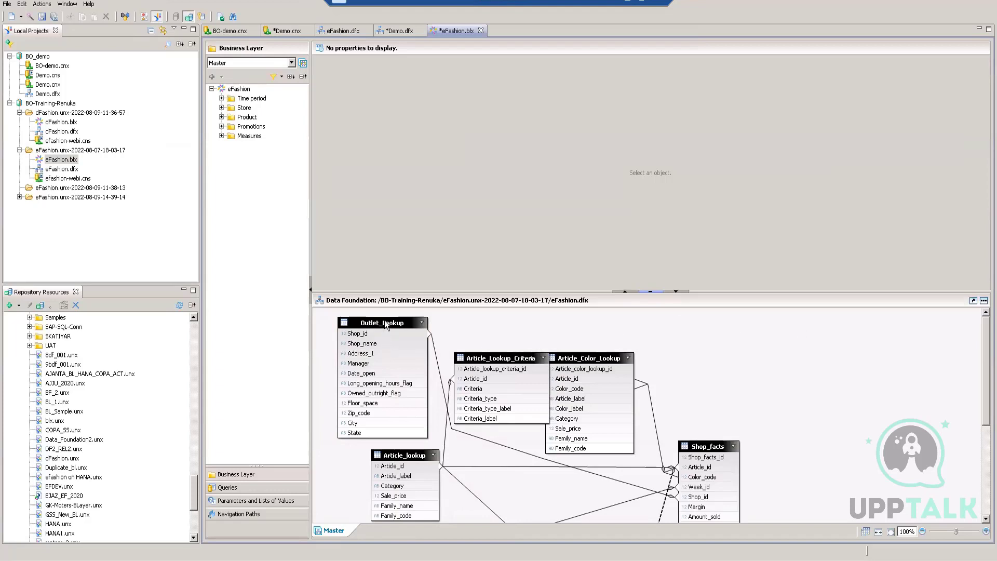
left_click(60, 122)
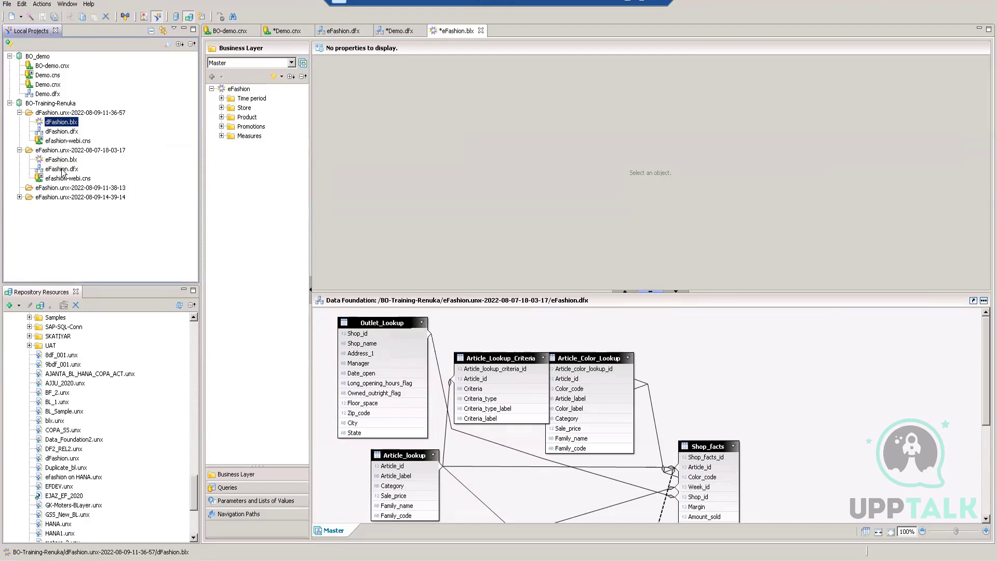
Open Demo.dfx and view the promotion_lookup table in its editor without changes
left_click(48, 94)
double_click(48, 94)
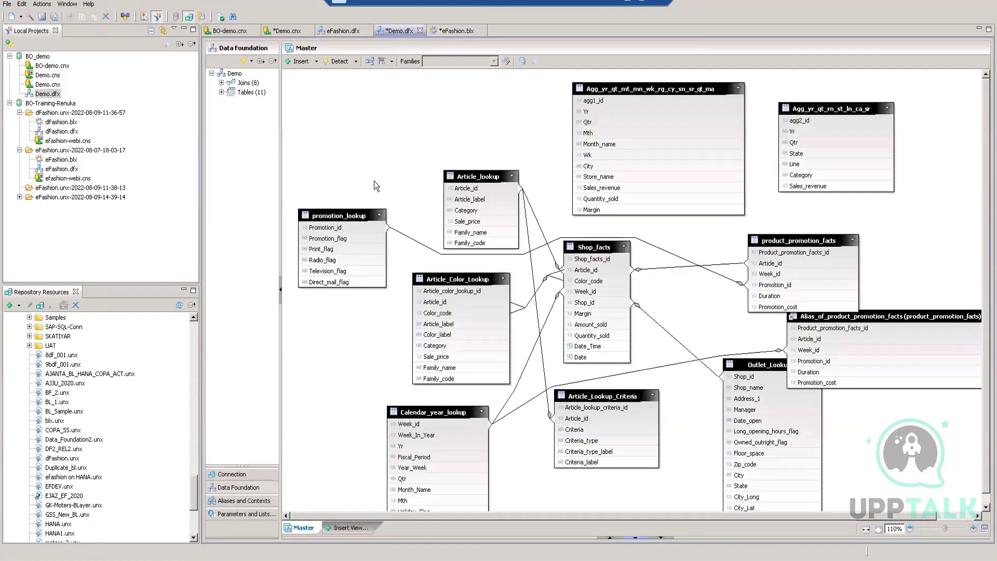
right_click(340, 216)
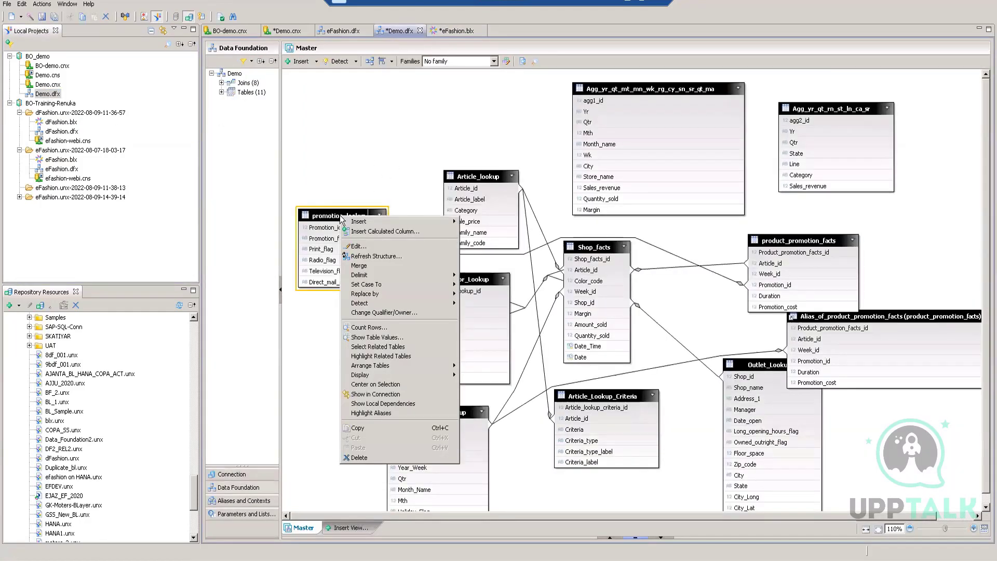
left_click(355, 246)
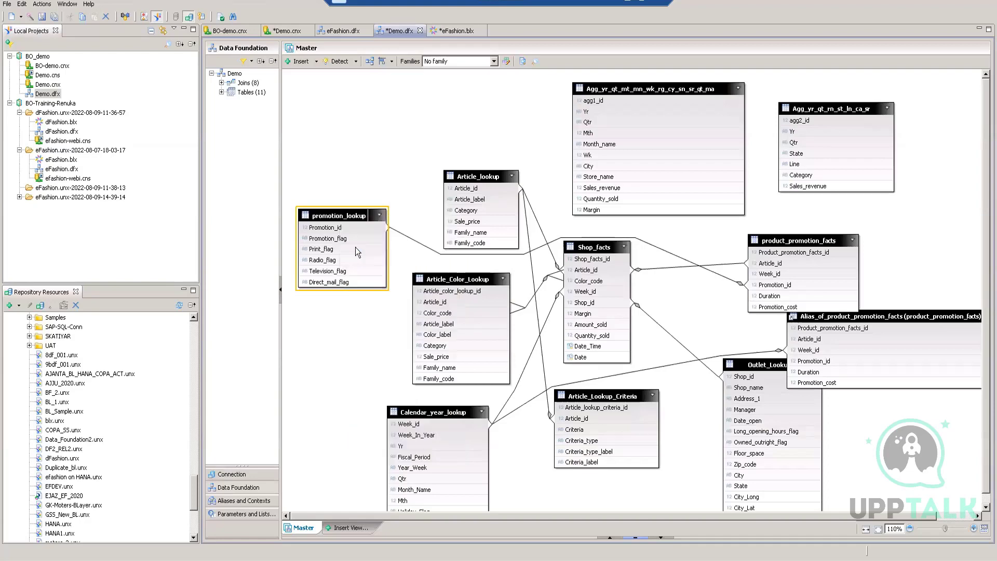
left_click(600, 340)
Review promotion_lookup's Replace by options, dismissing them without replacing the table
right_click(351, 215)
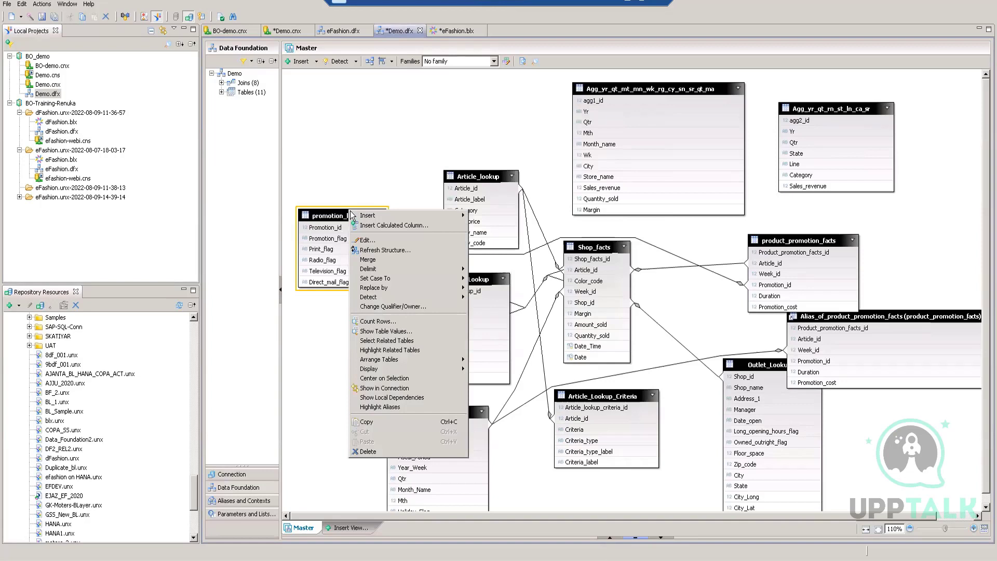
mouse_move(385, 292)
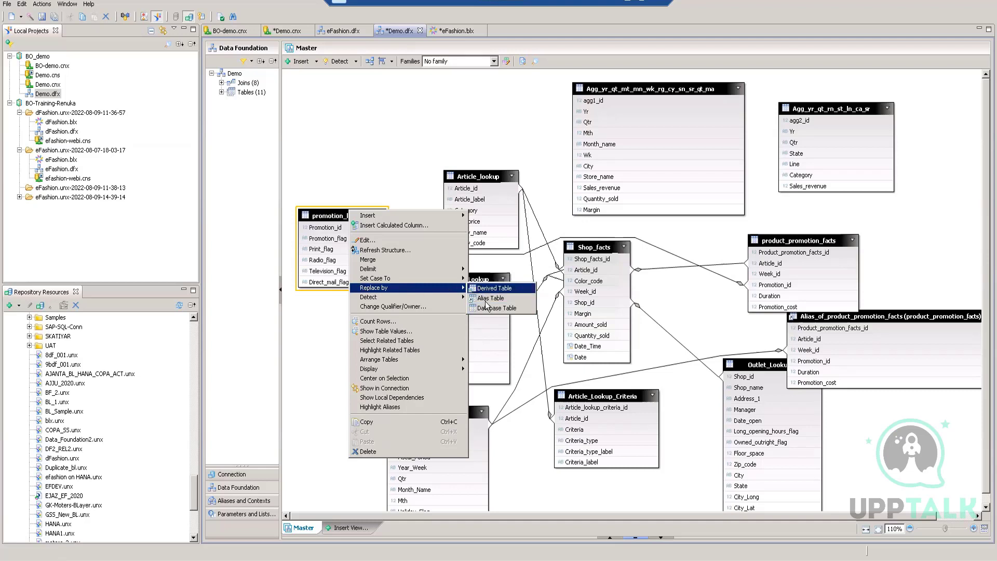
left_click(400, 157)
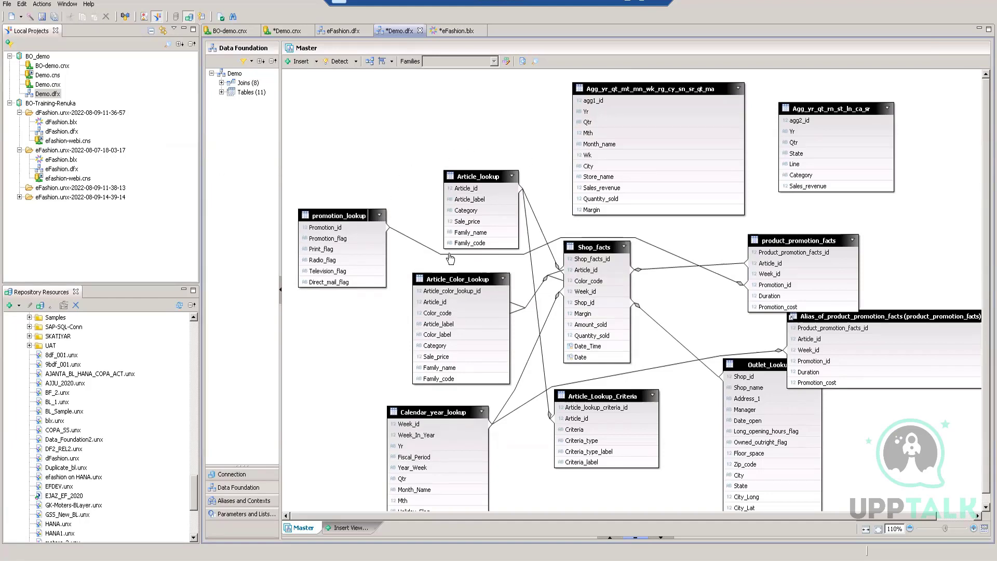
mouse_move(446, 254)
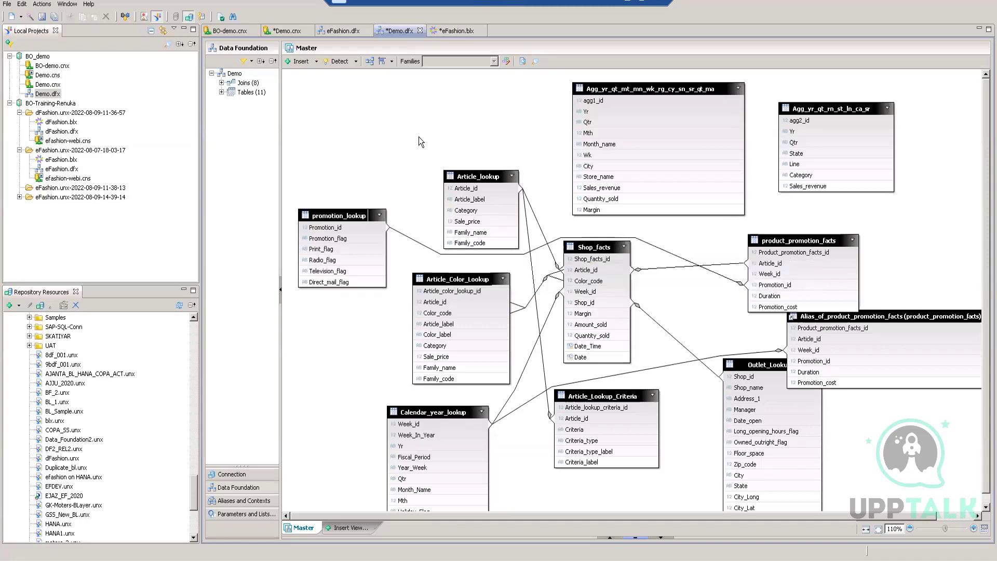